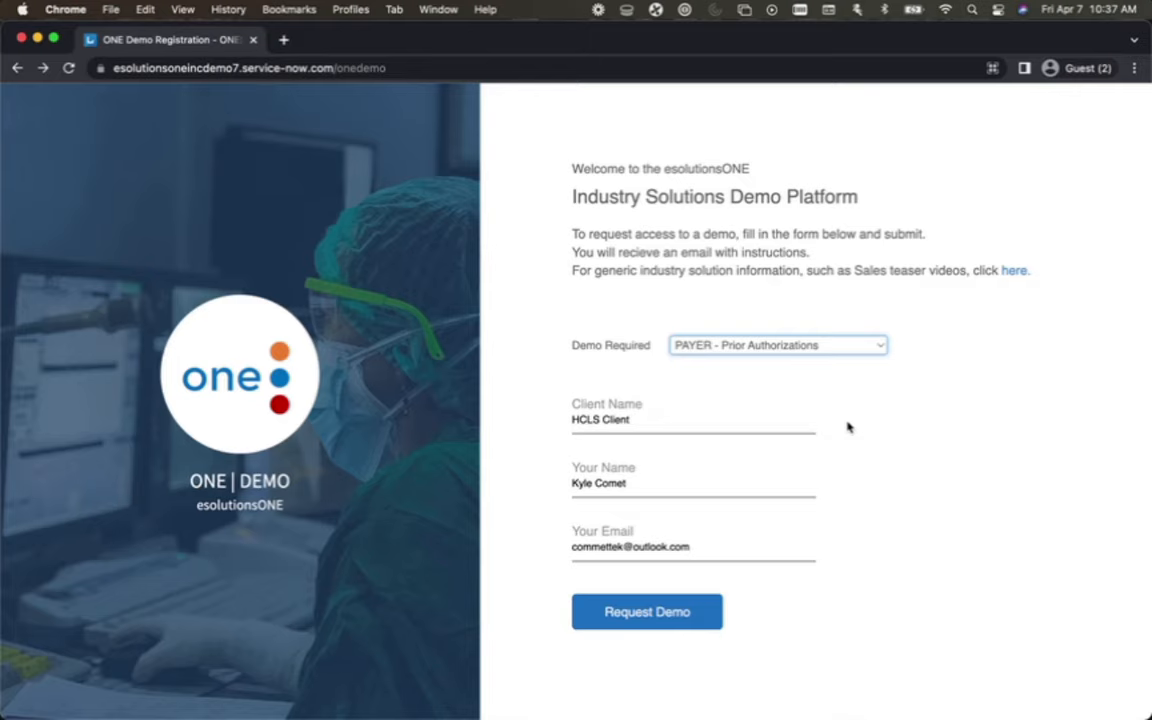
Submit the PAYER - Prior Authorizations demo request for HCLS Client with the requester's name and email, and resend the verification email
click(805, 426)
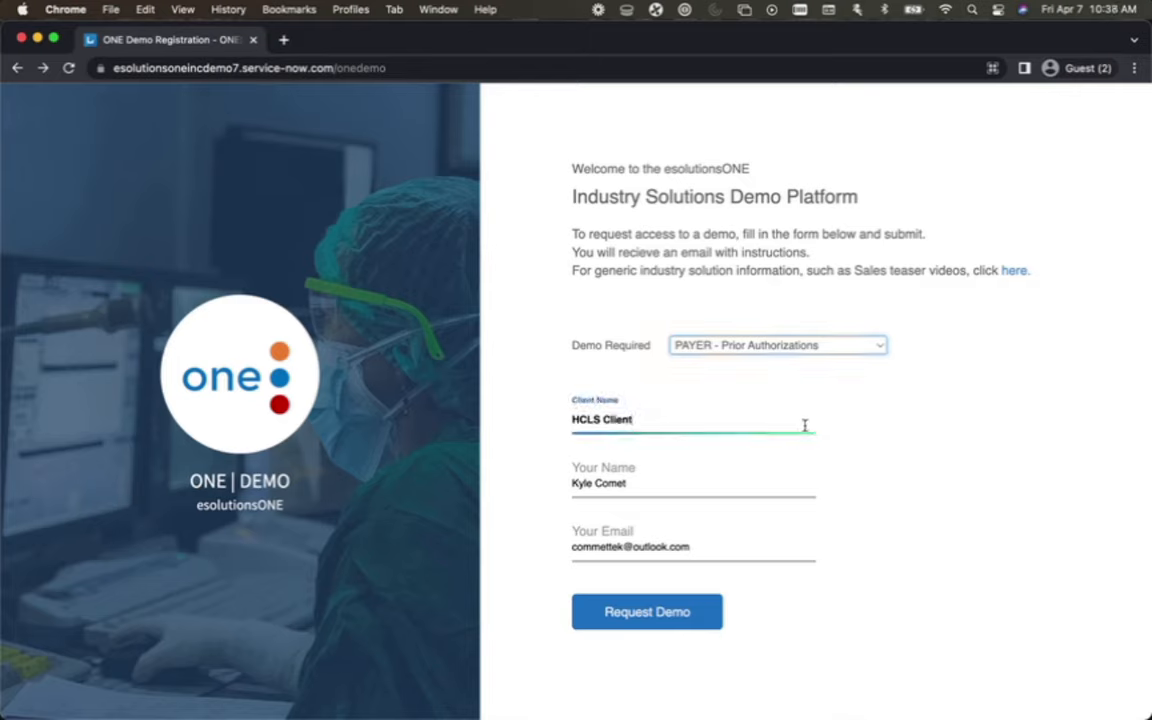
click(800, 478)
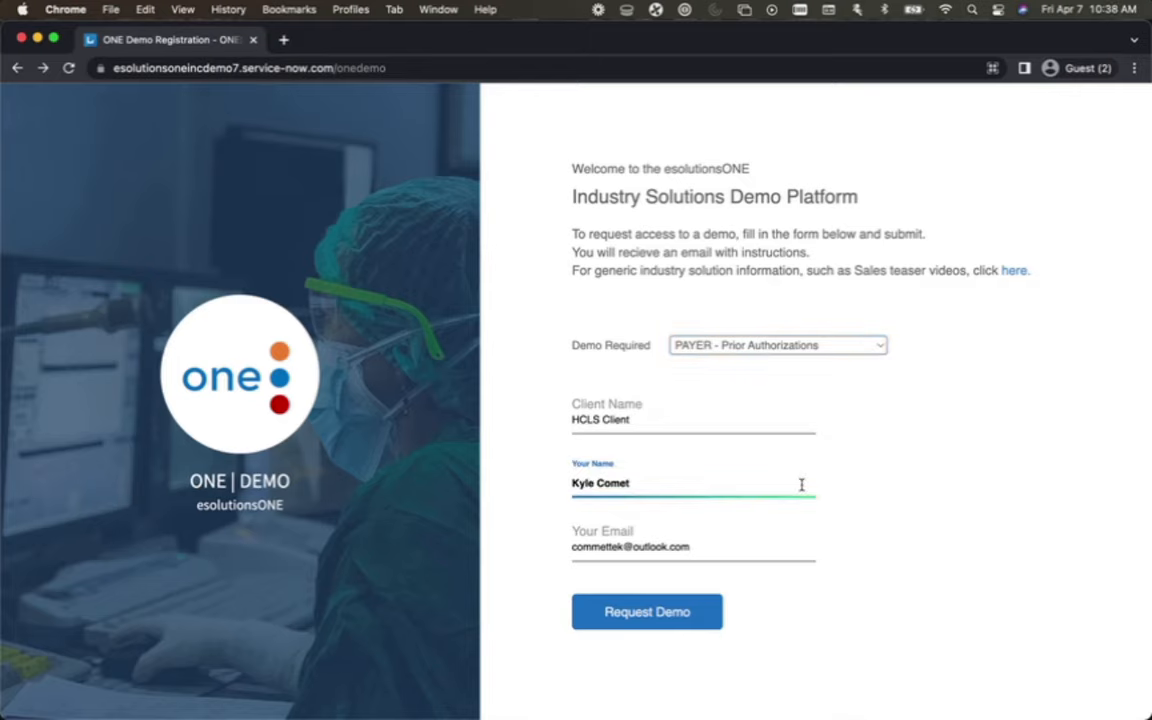
click(808, 546)
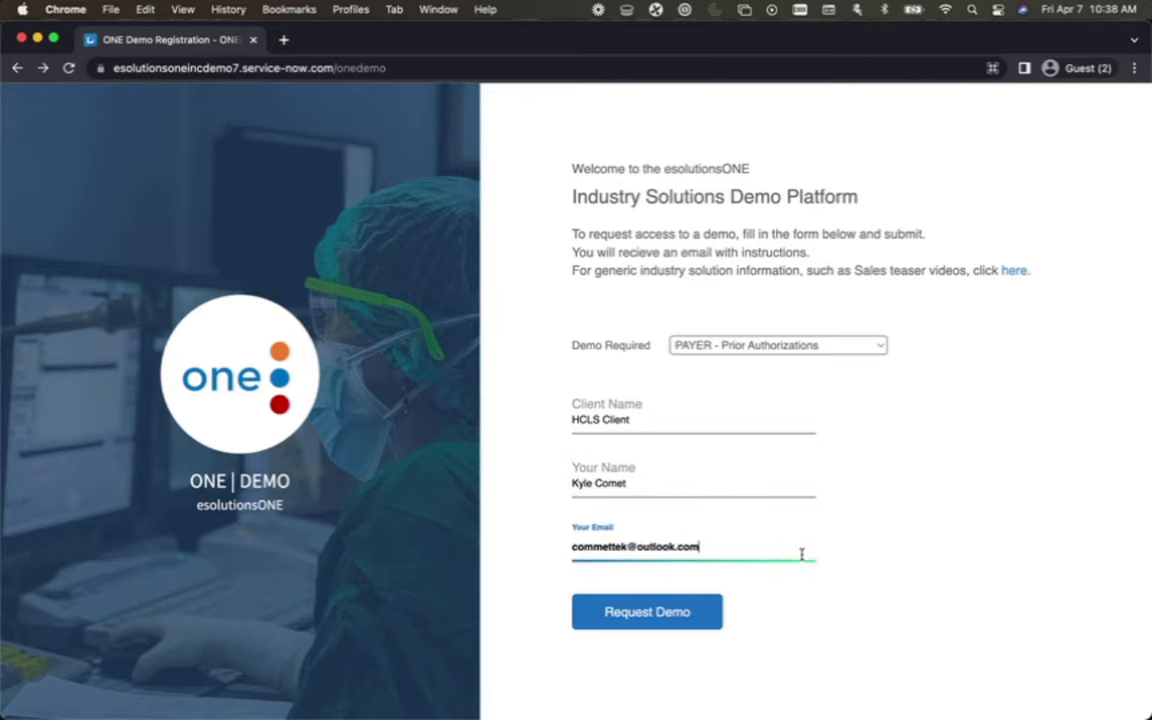
click(665, 614)
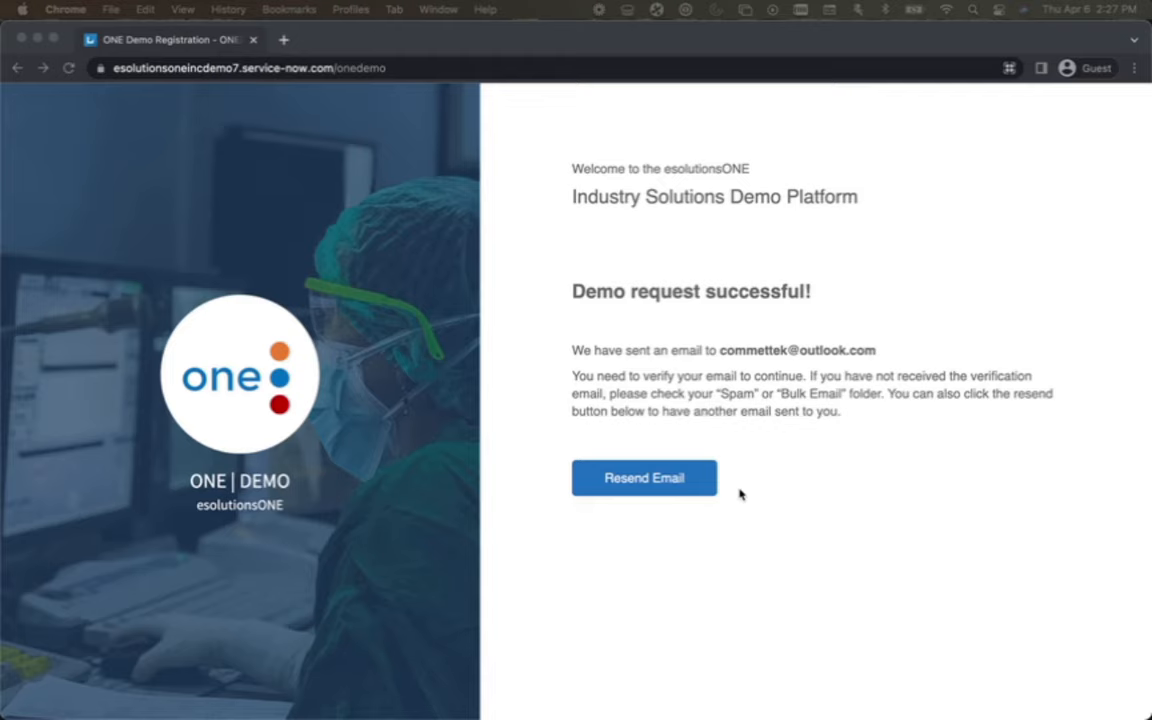
click(690, 481)
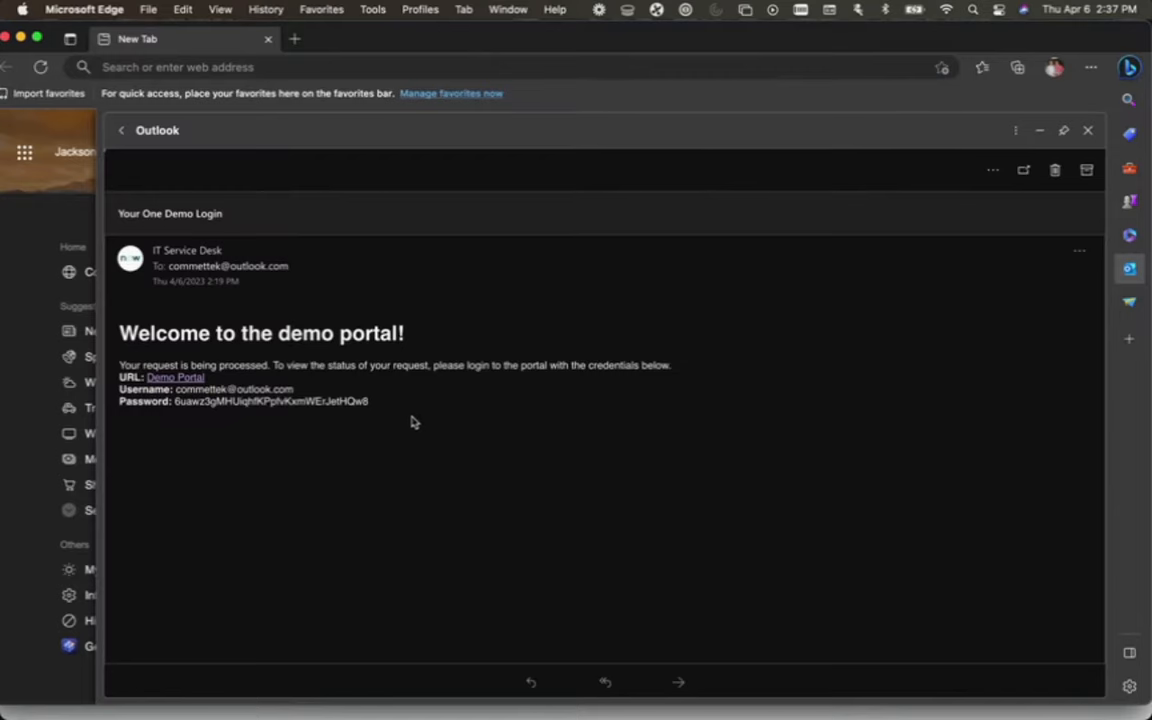
Open the Demo Portal link from the login email and log in to ServiceNow with the supplied credentials
right_click(184, 381)
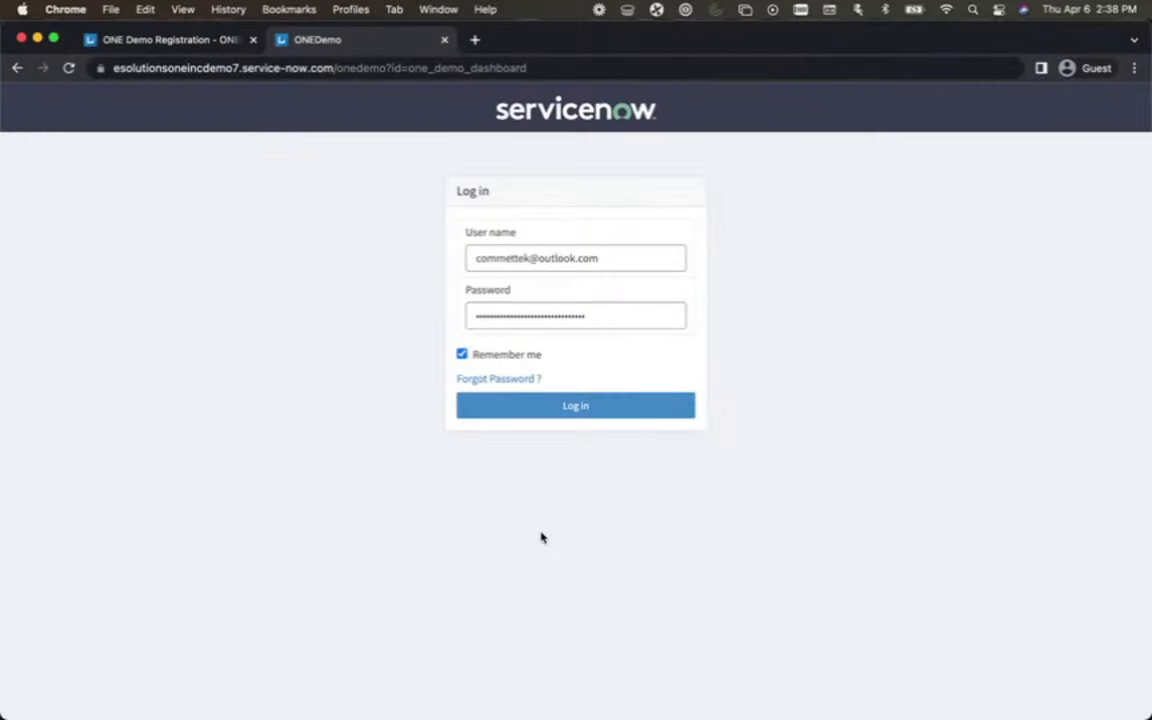
click(568, 410)
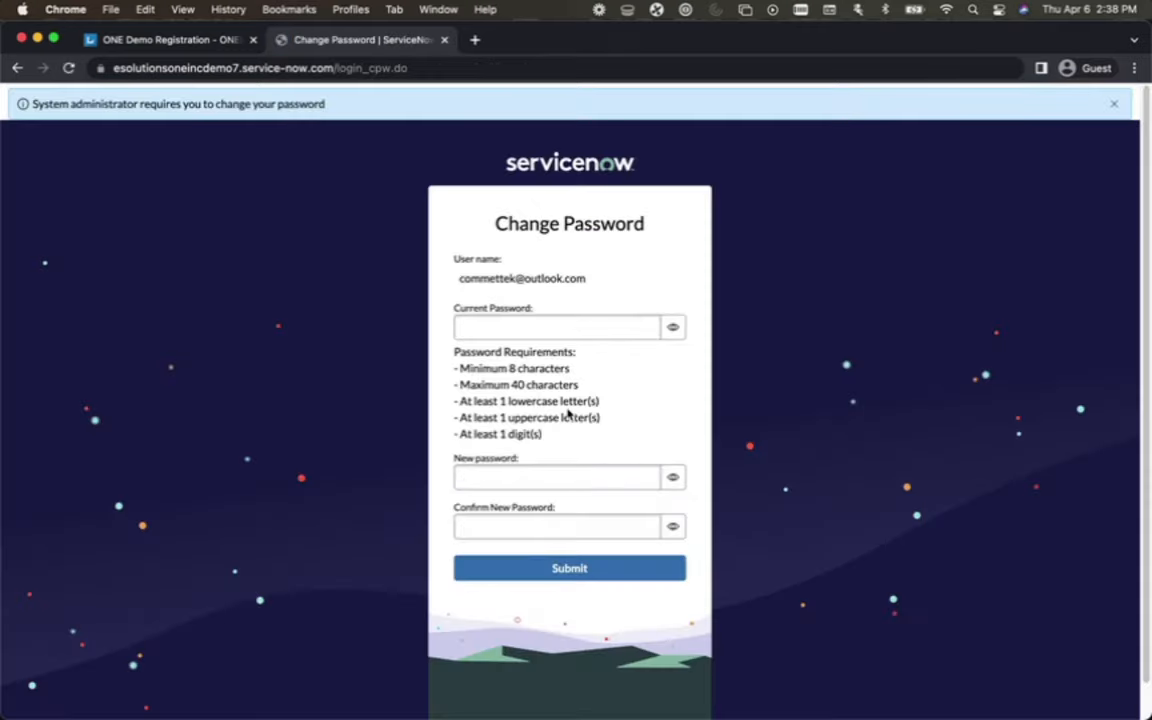
Paste the current password, enter and confirm a new password, and submit the password change
click(546, 332)
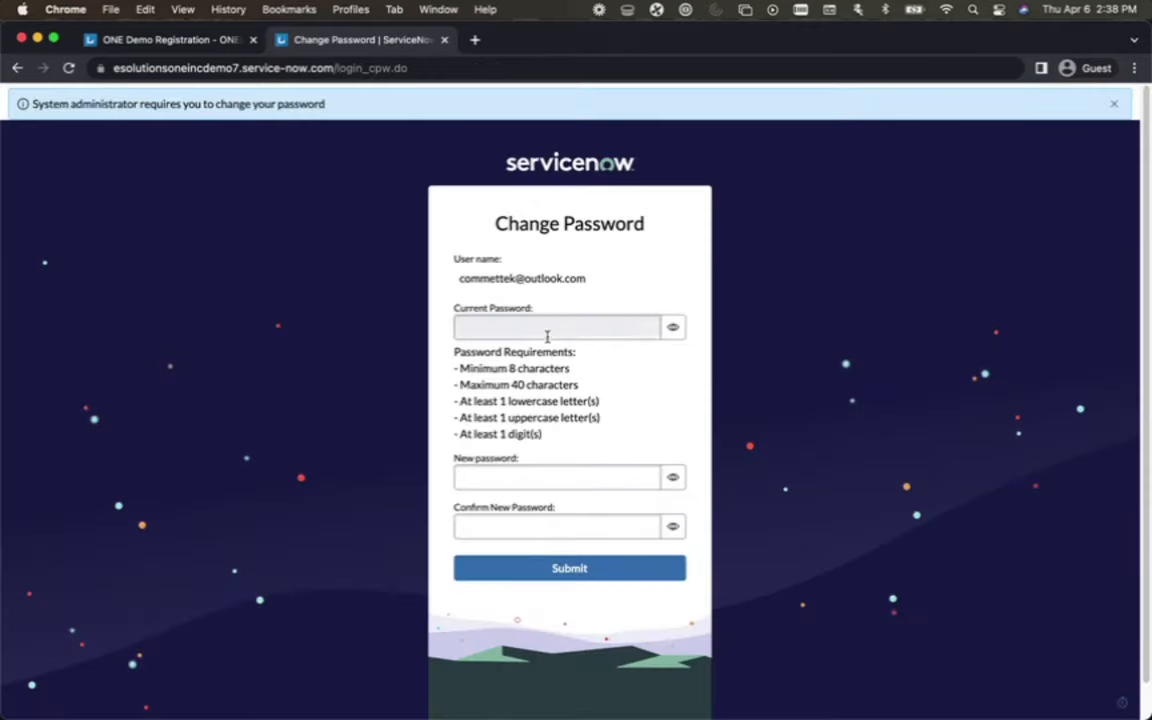
key(super+v)
click(581, 474)
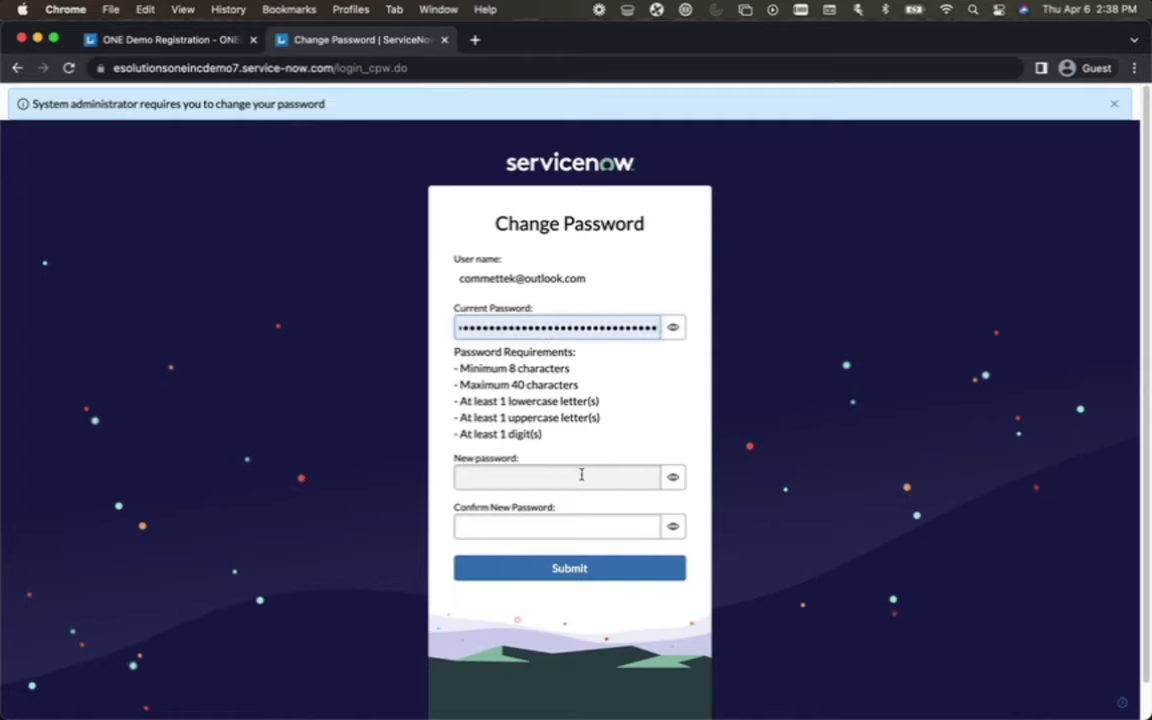
key(super+v)
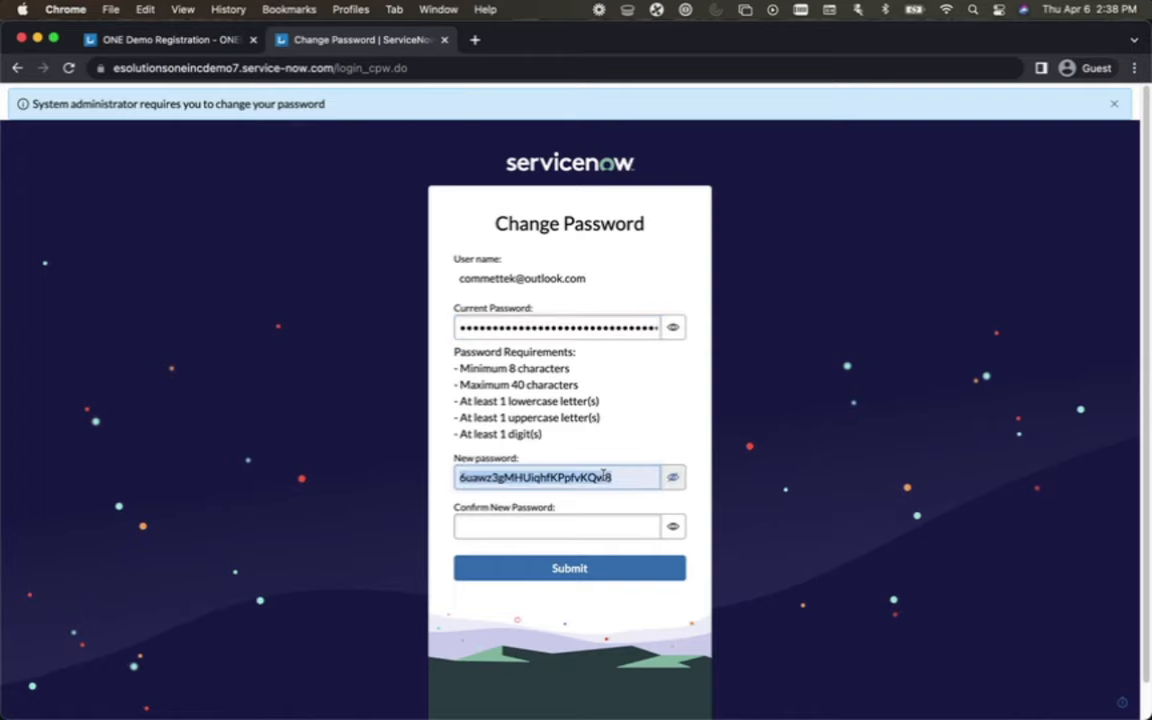
click(599, 519)
key(super+v)
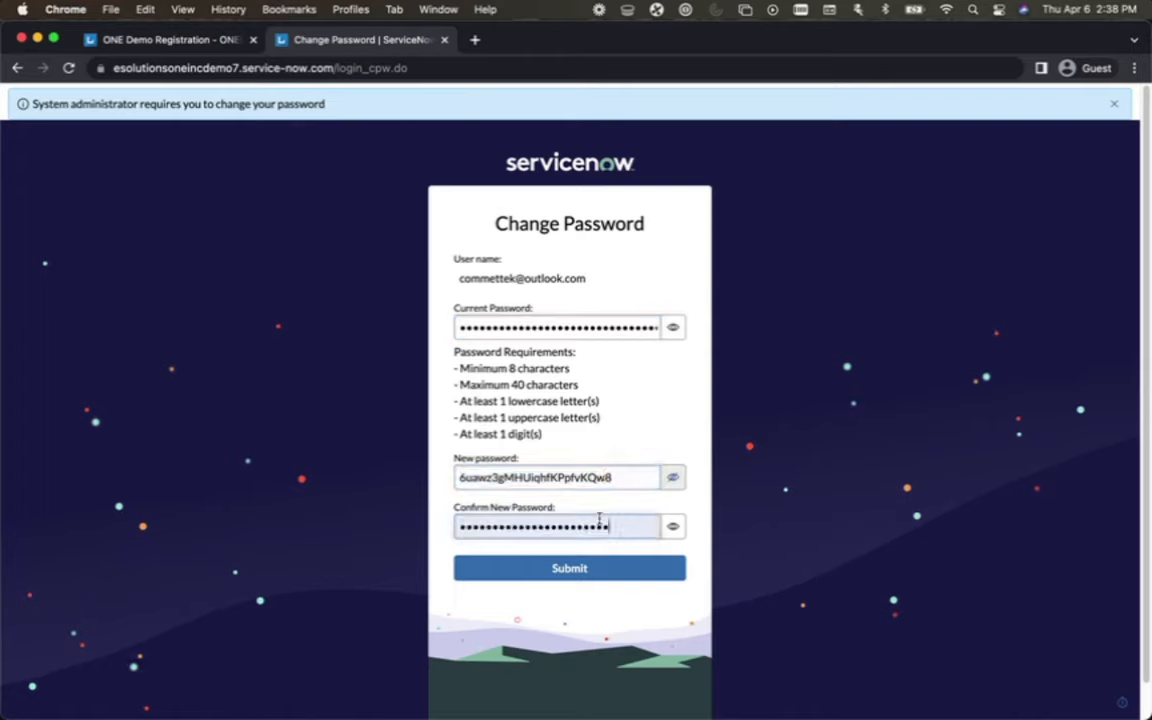
click(599, 568)
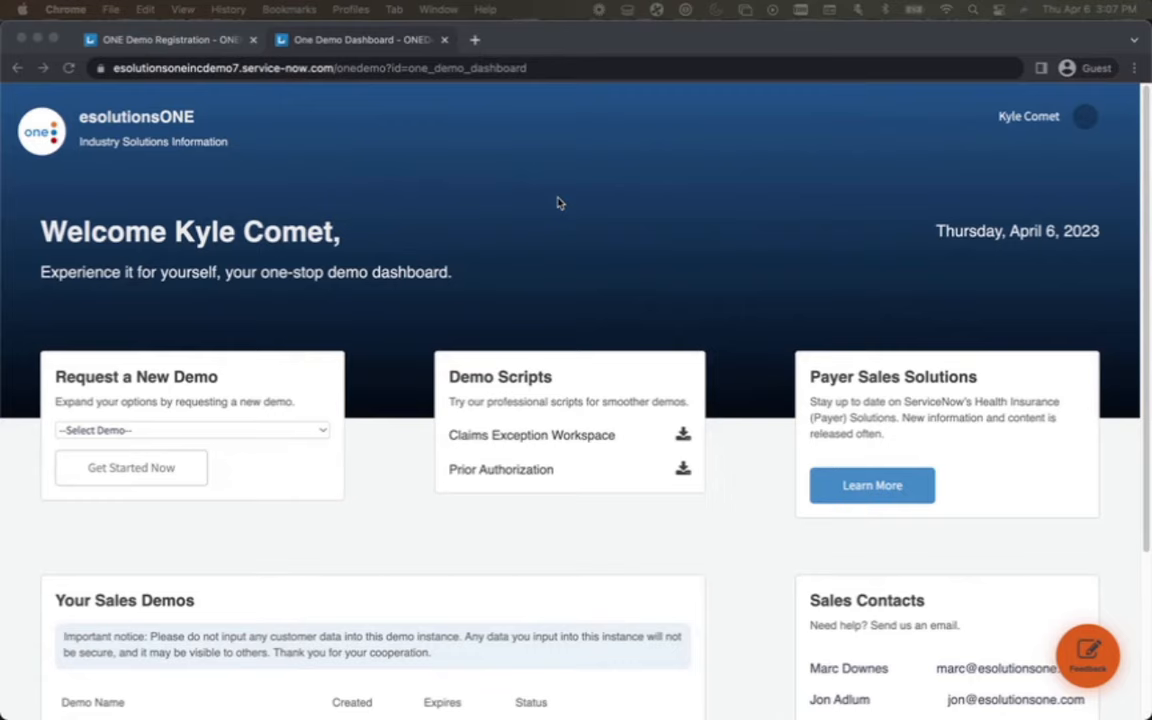
Check the selection list for requesting a new demo and download the Prior Authorization demo script
click(322, 431)
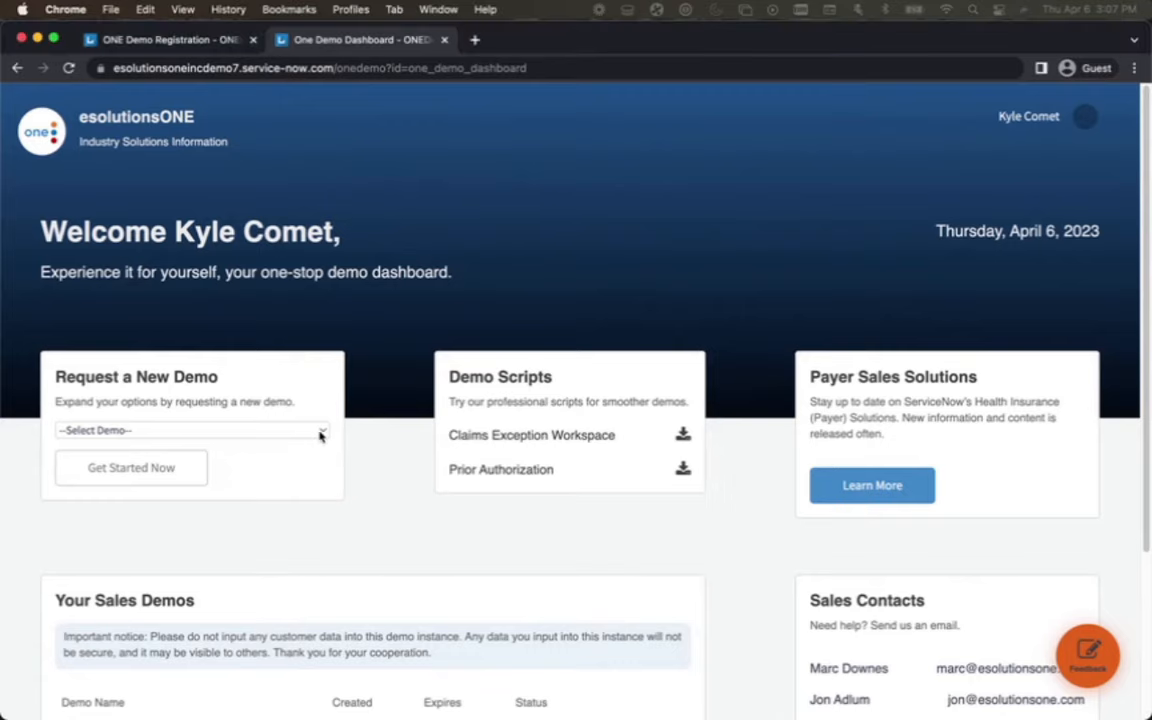
click(322, 431)
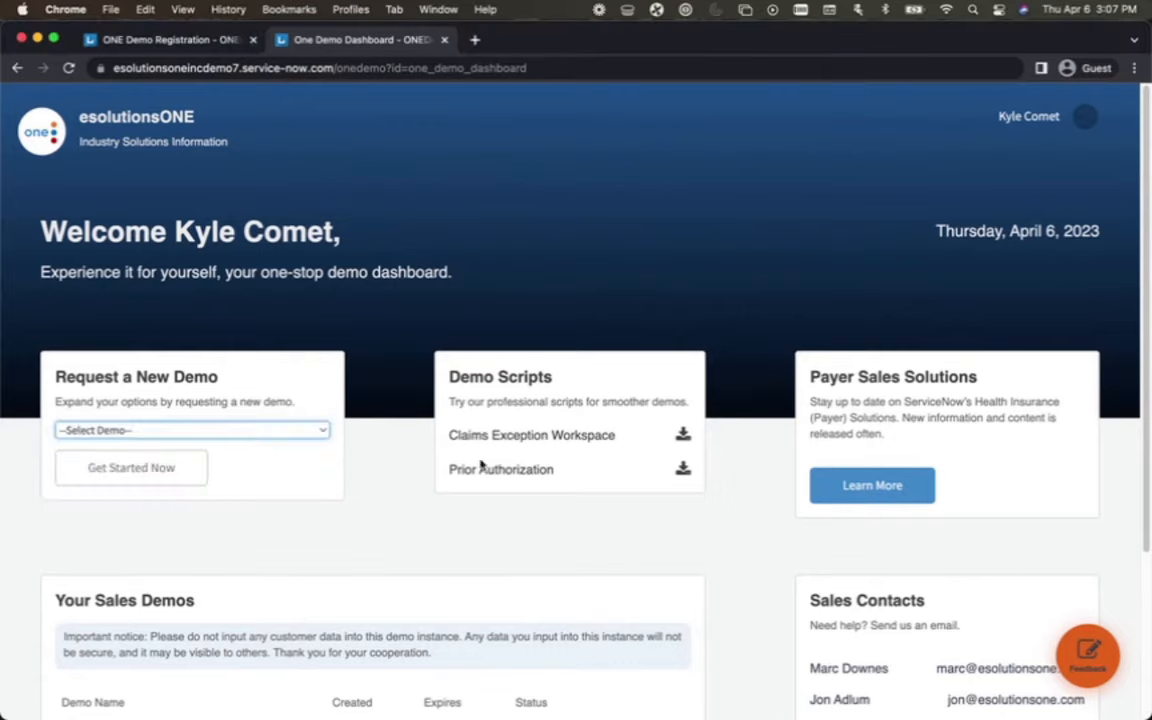
click(683, 468)
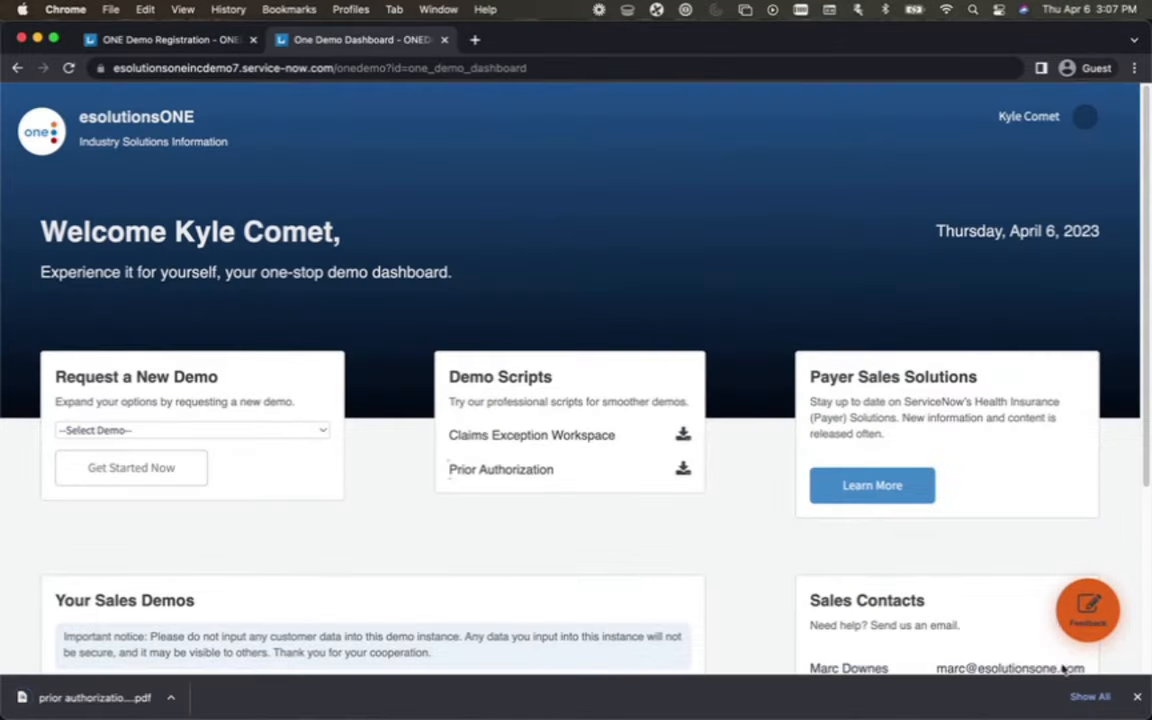
click(1136, 698)
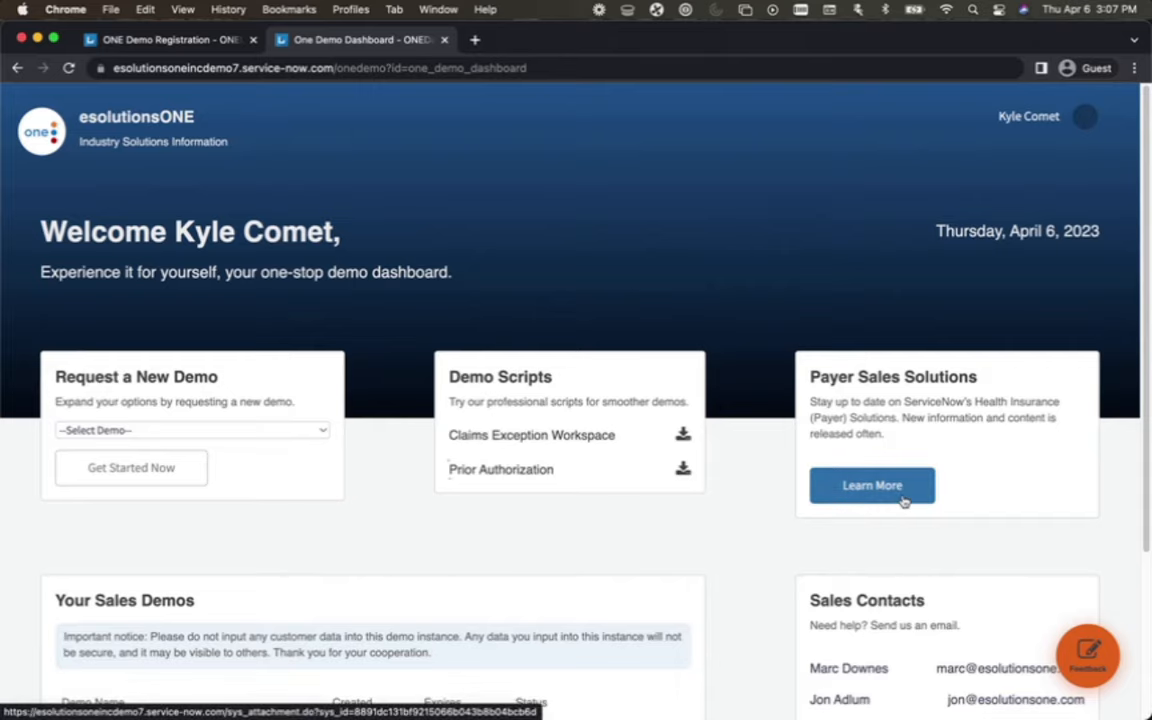
Review the sales contacts and demos on the dashboard, and inspect the Feedback form's category options before closing it
scroll(958, 565, down, 1)
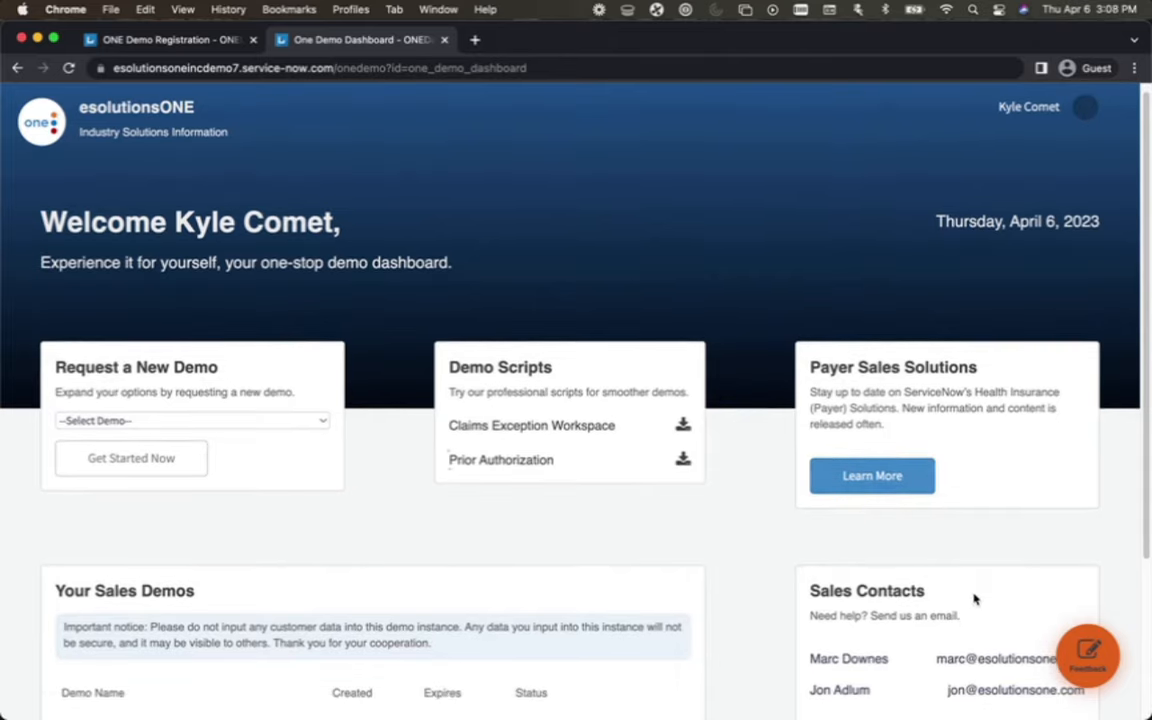
scroll(975, 598, down, 5)
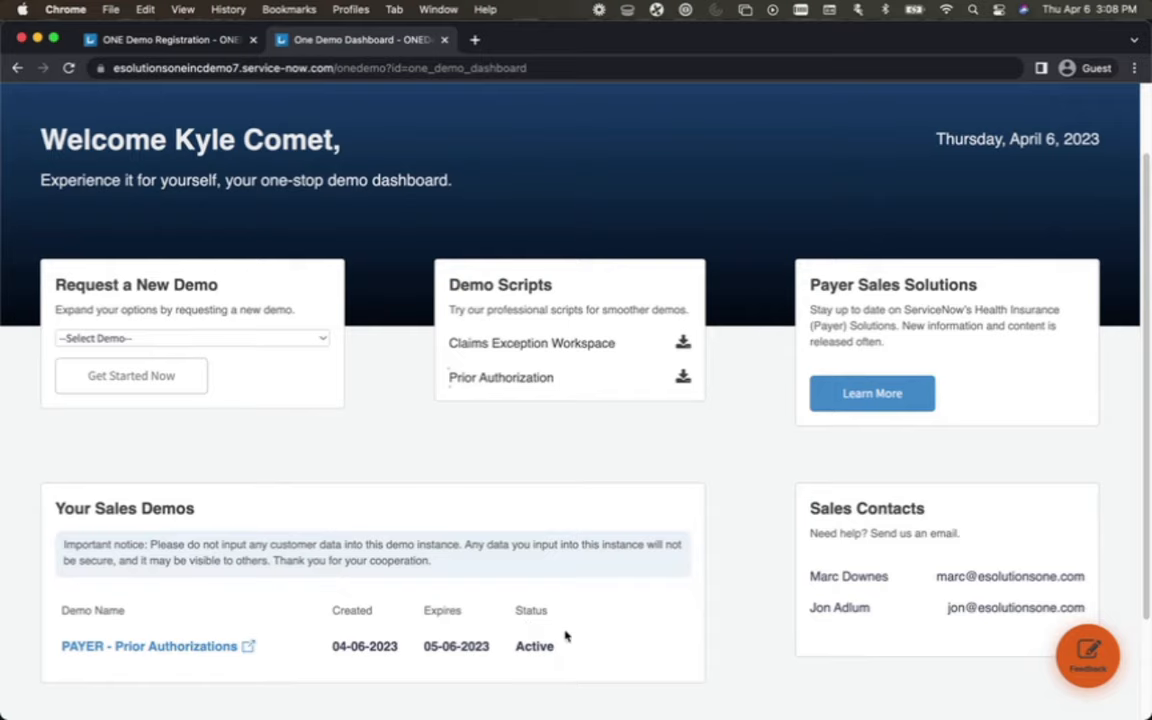
click(1098, 658)
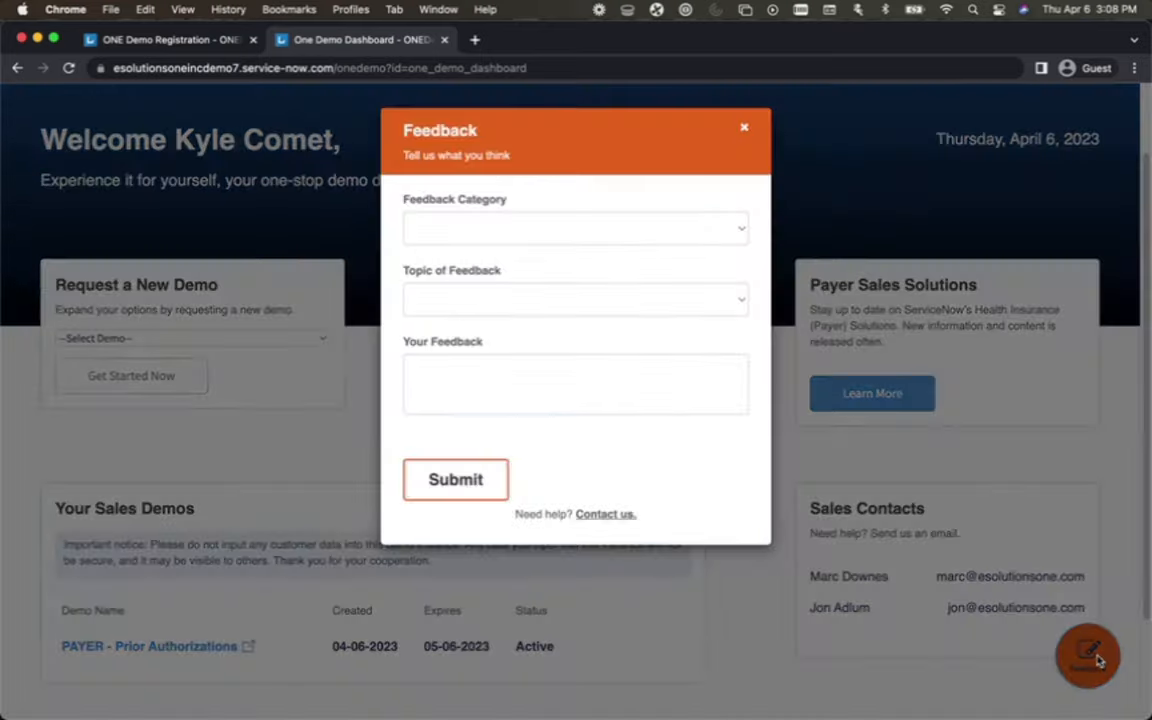
click(684, 233)
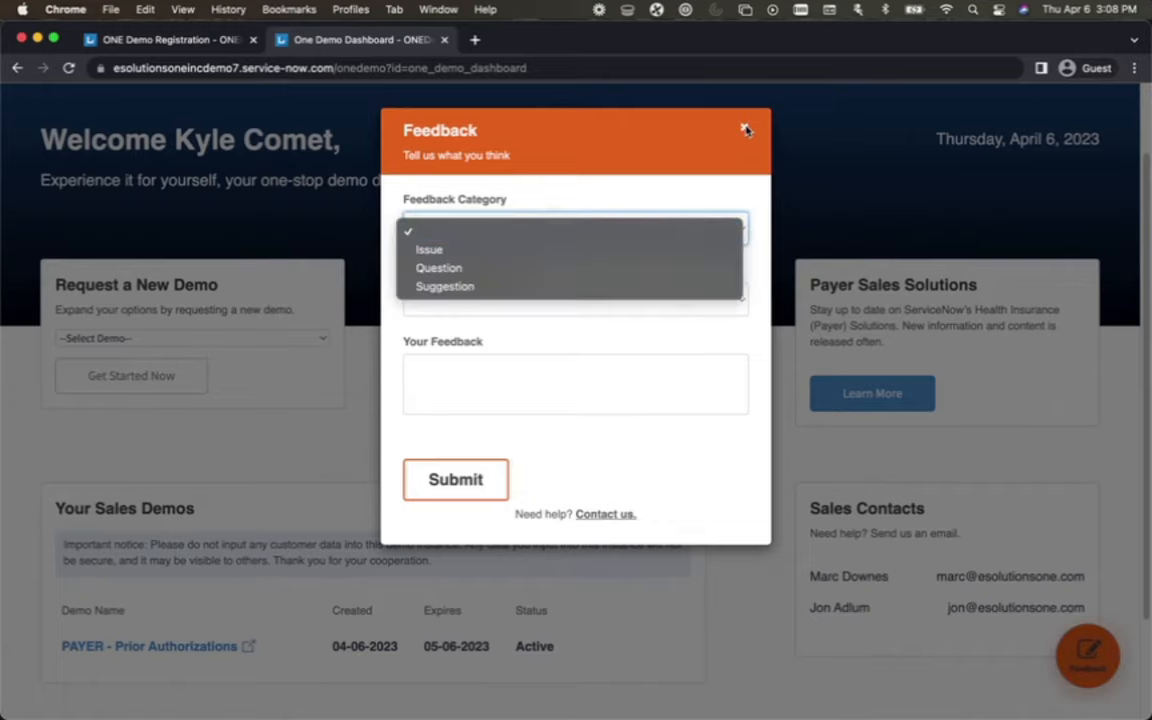
click(745, 130)
click(745, 130)
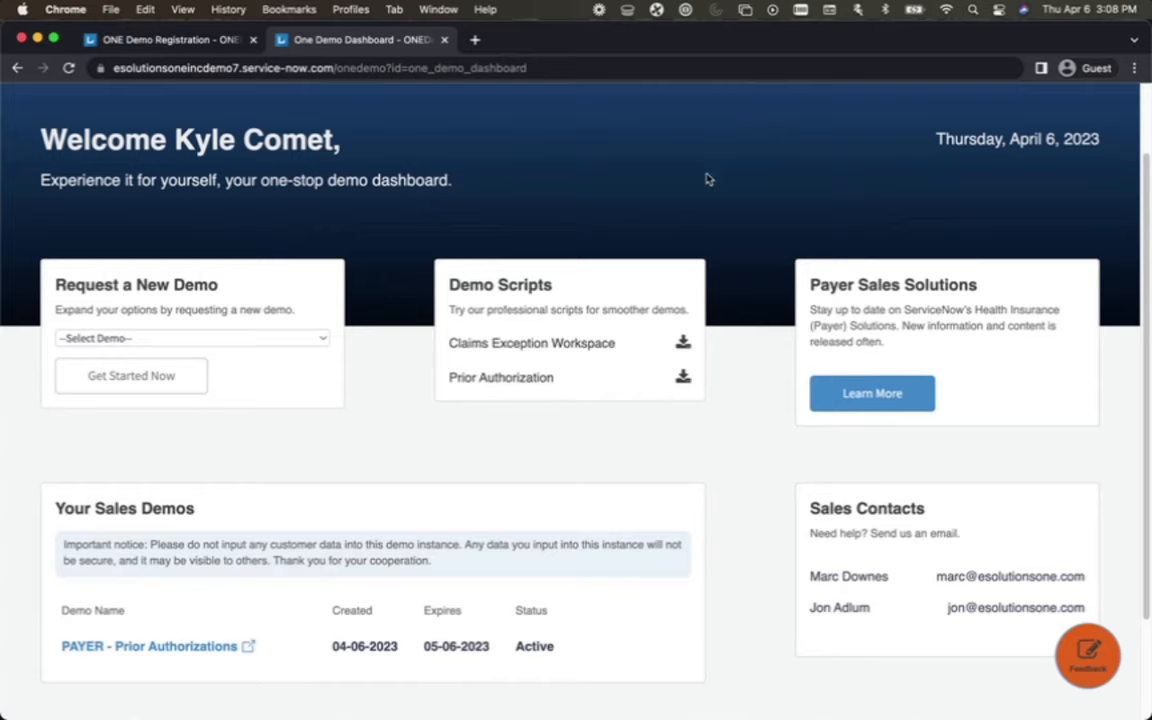
Open the PAYER - Prior Authorizations demo from Your Sales Demos and view its available personas
click(198, 646)
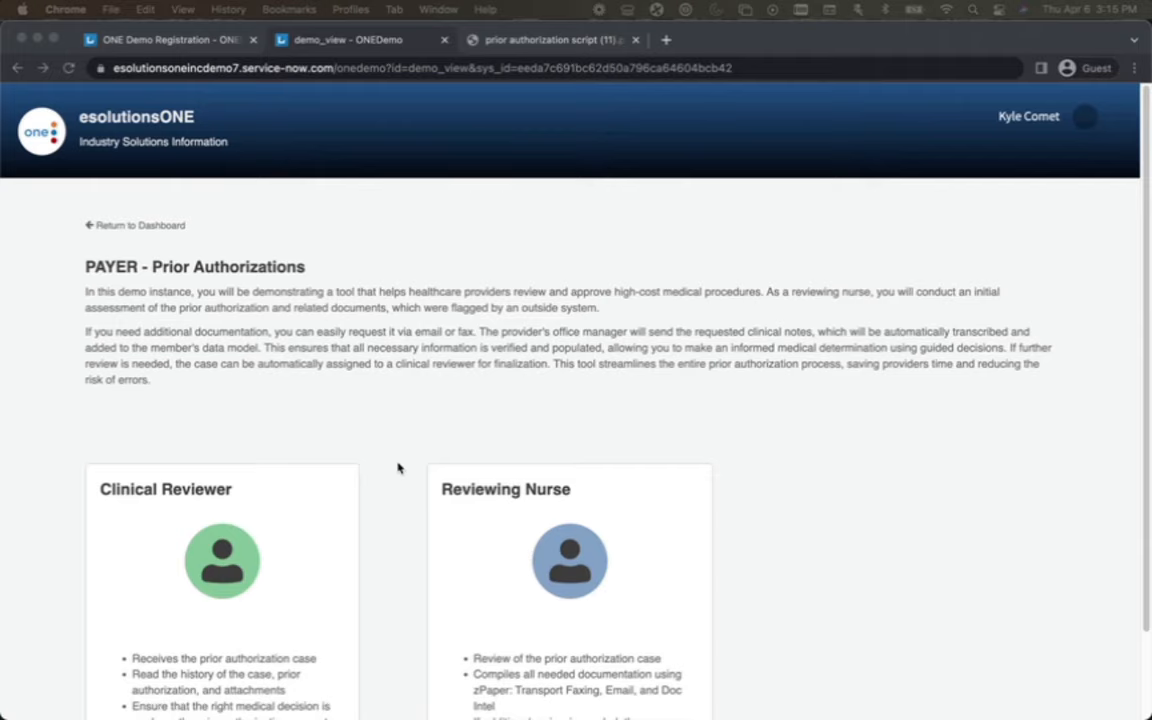
scroll(397, 468, down, 3)
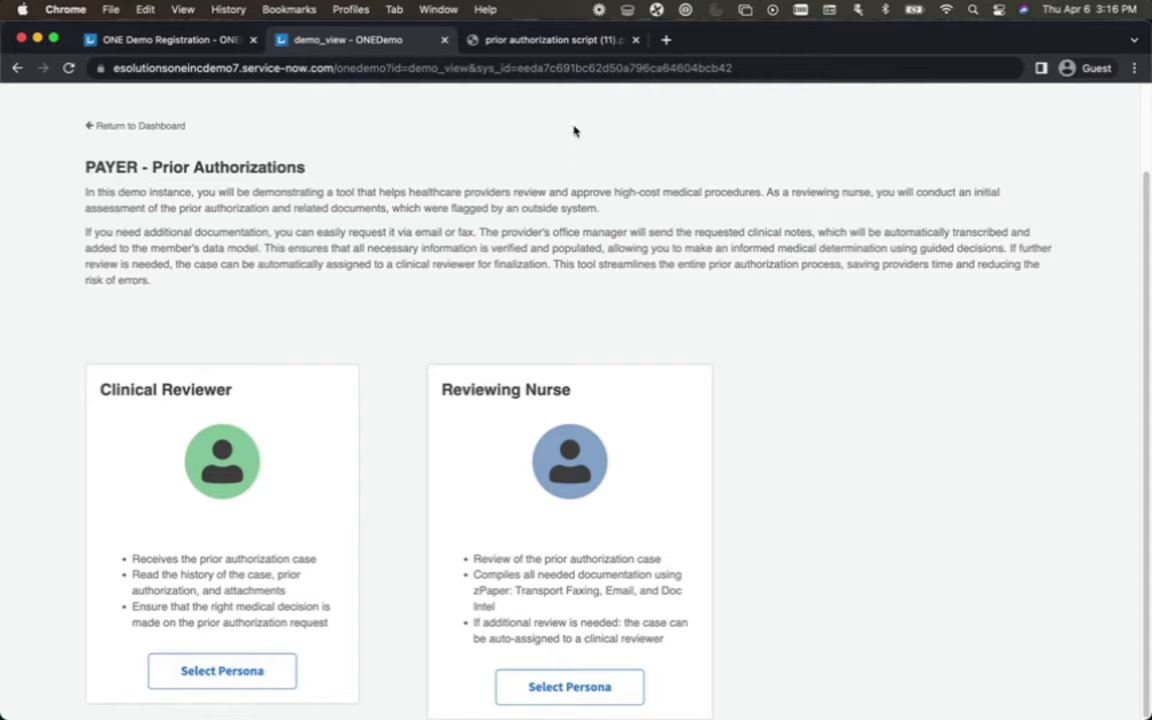
Consult page 2 of the prior authorization script PDF and select the Reviewing Nurse persona for the demo
click(574, 42)
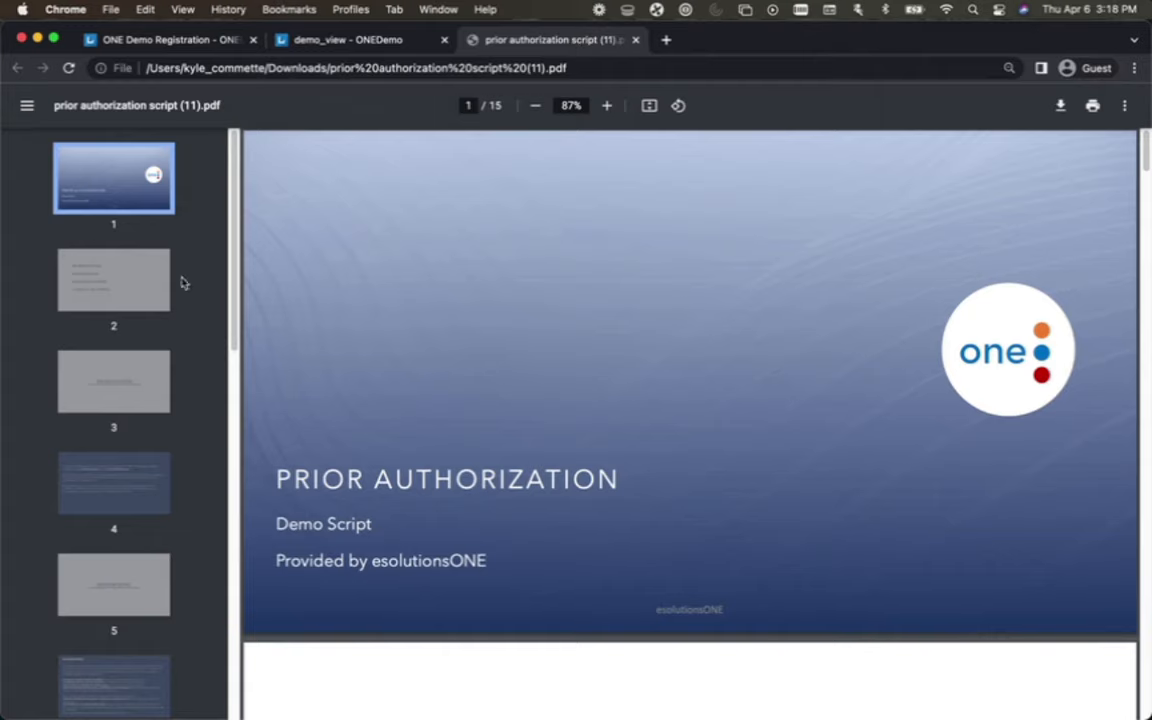
click(118, 288)
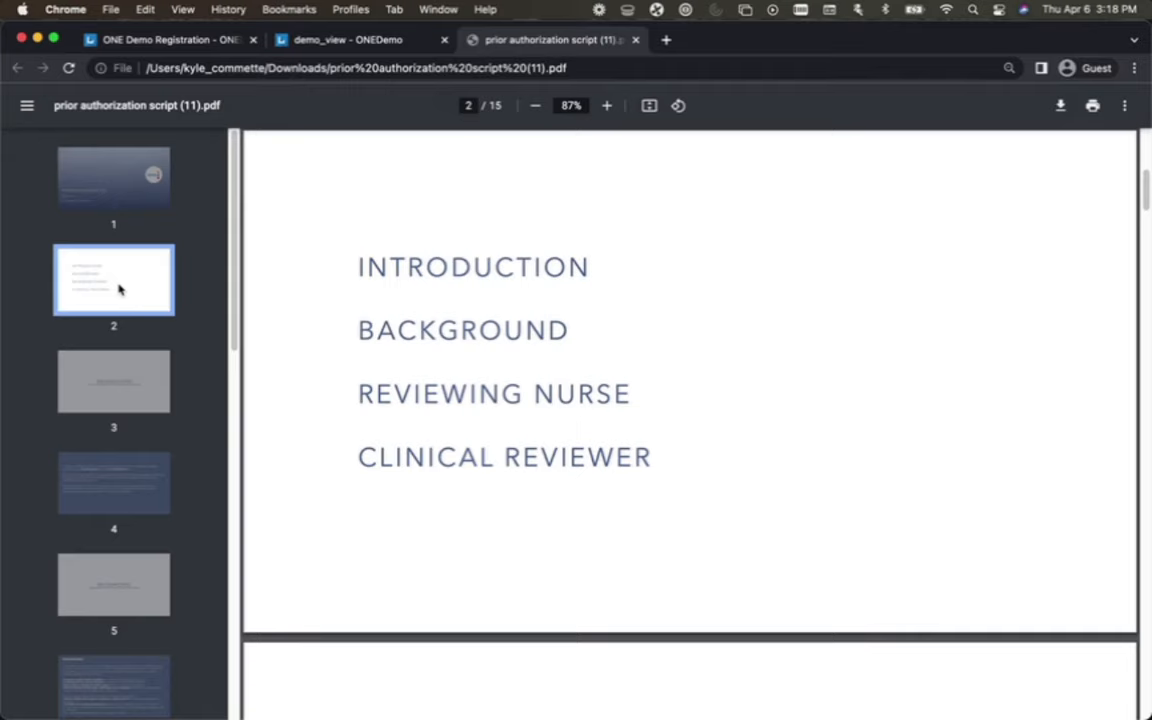
click(325, 42)
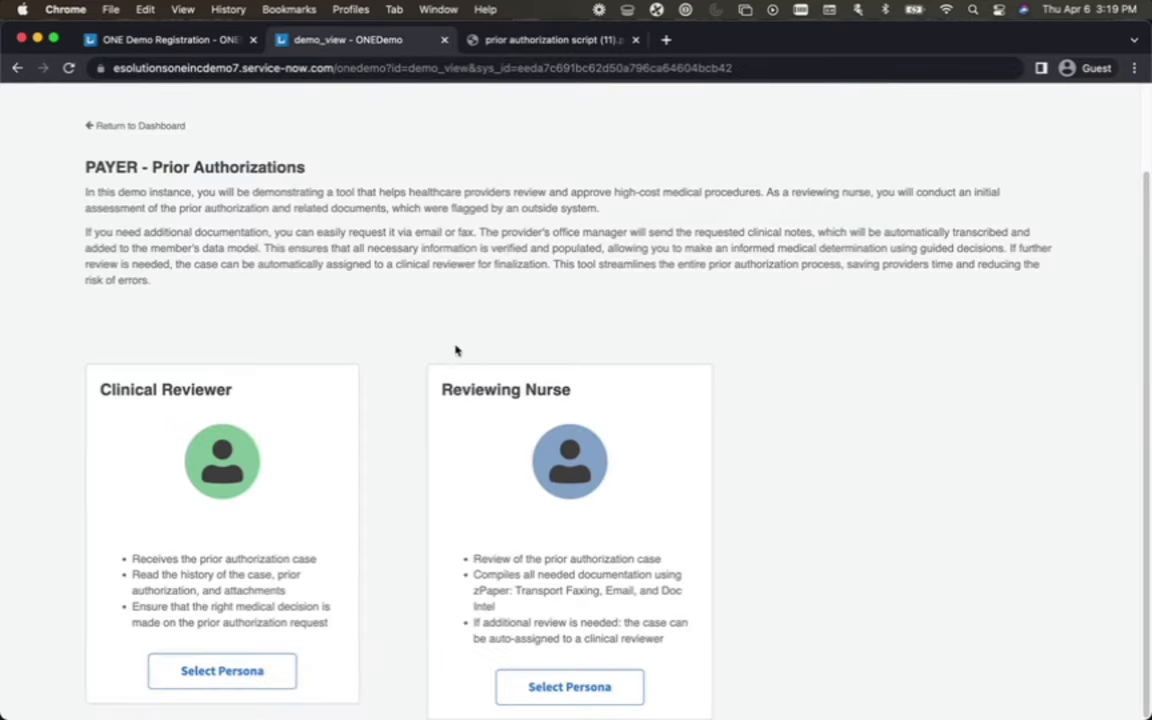
click(591, 688)
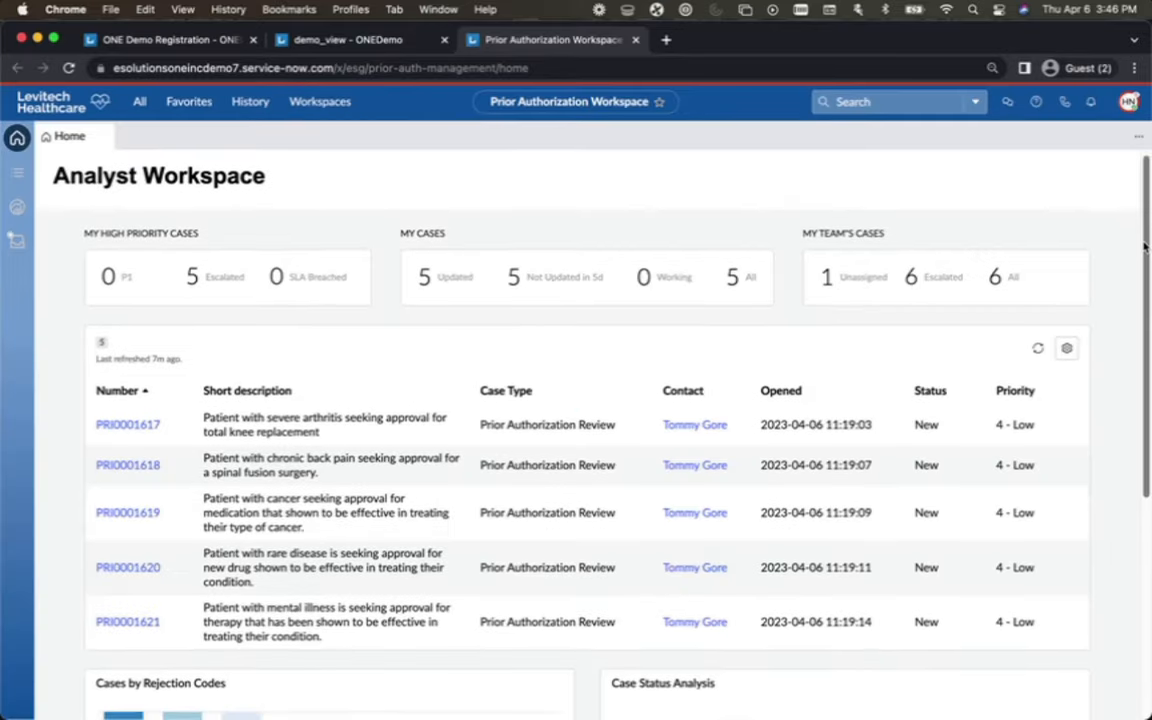
Examine the Analyst Workspace home page, including the case counts, the prior authorization case list and the case charts
scroll(1140, 280, down, 2)
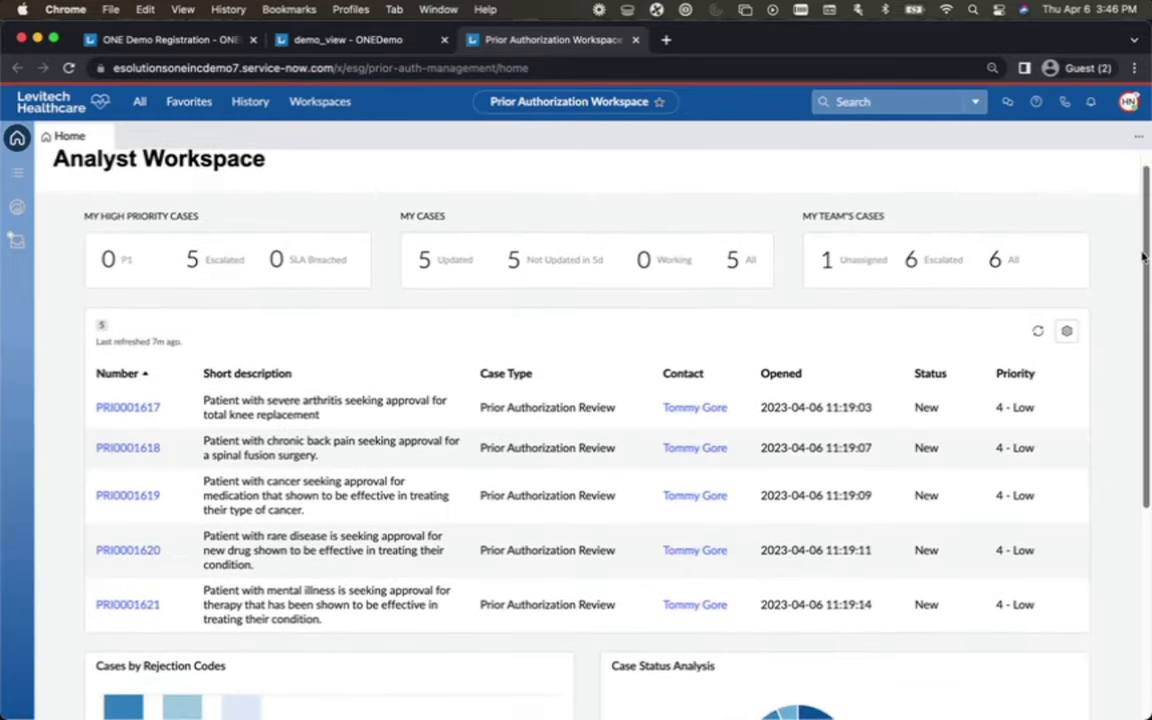
scroll(1140, 290, down, 2)
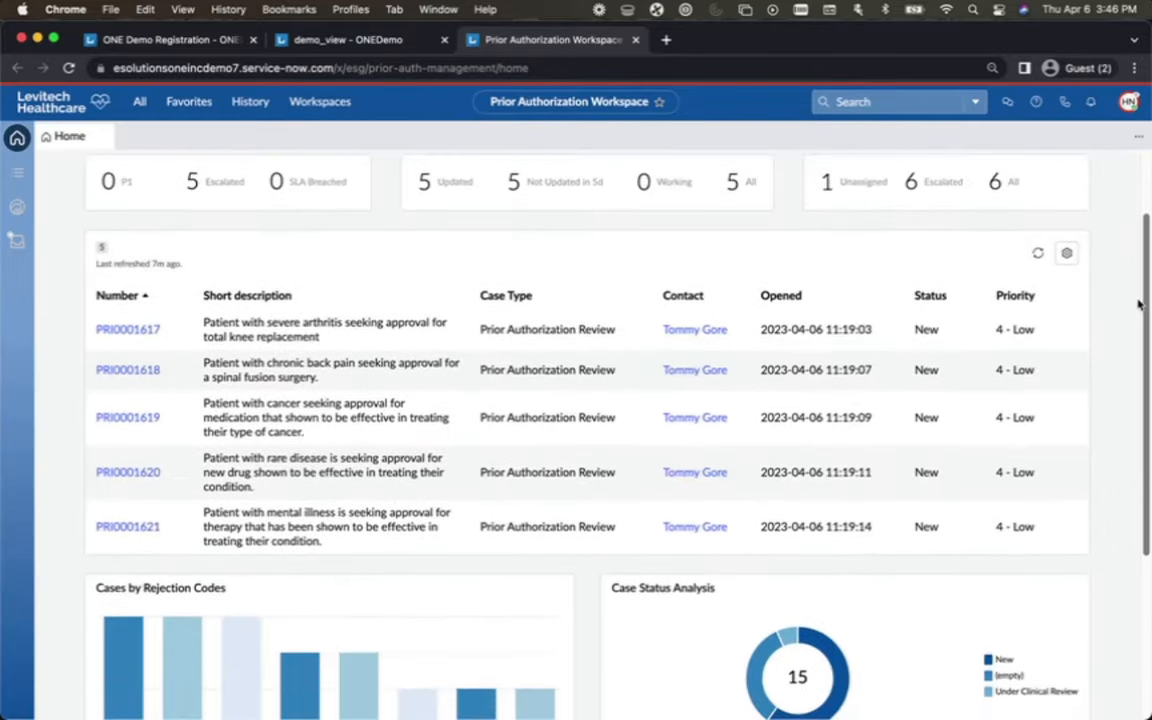
scroll(1139, 320, down, 3)
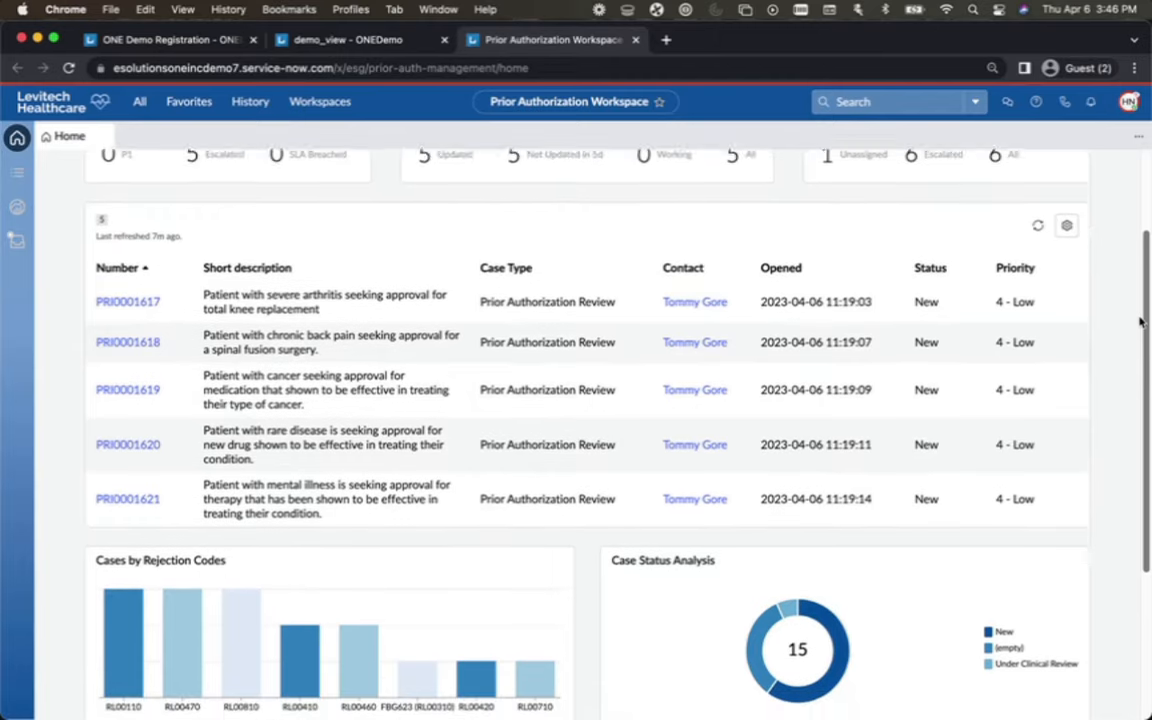
scroll(1136, 380, down, 5)
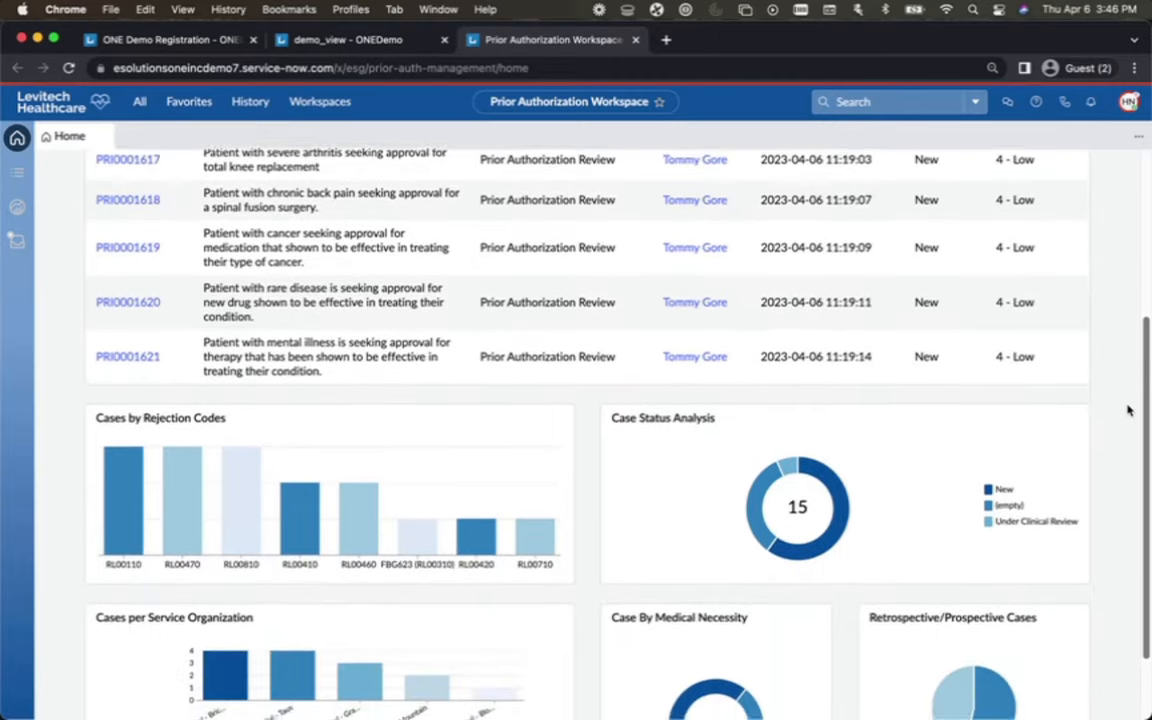
scroll(1125, 450, down, 3)
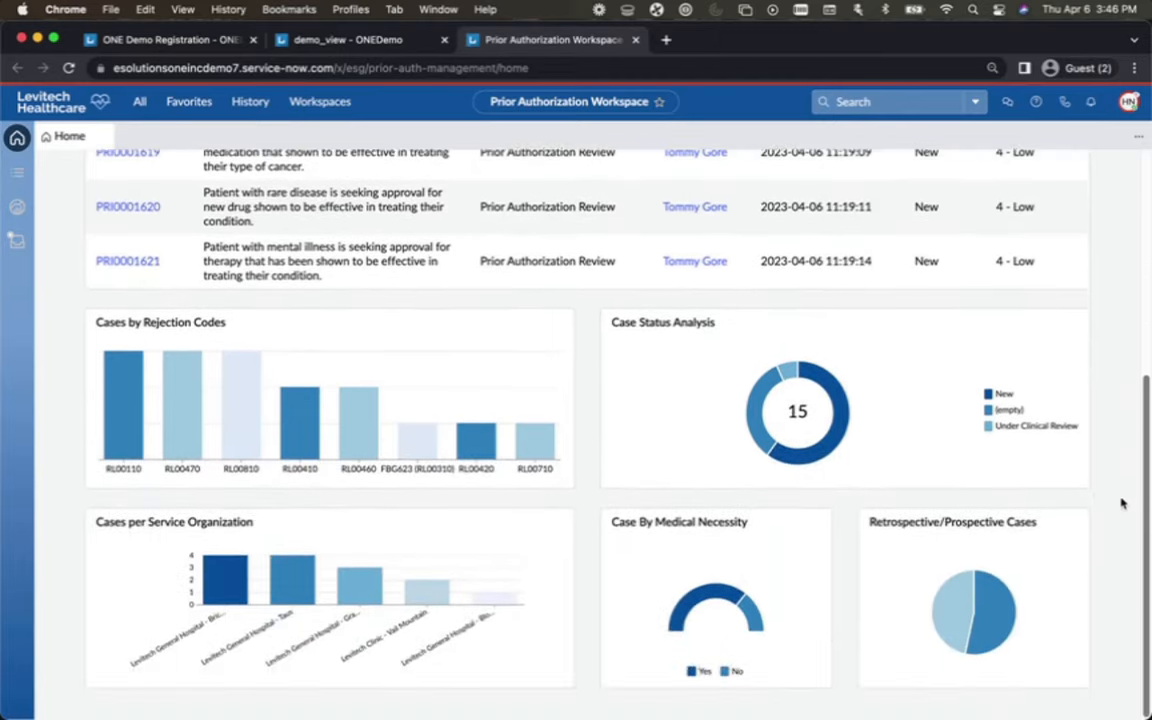
scroll(1119, 450, up, 4)
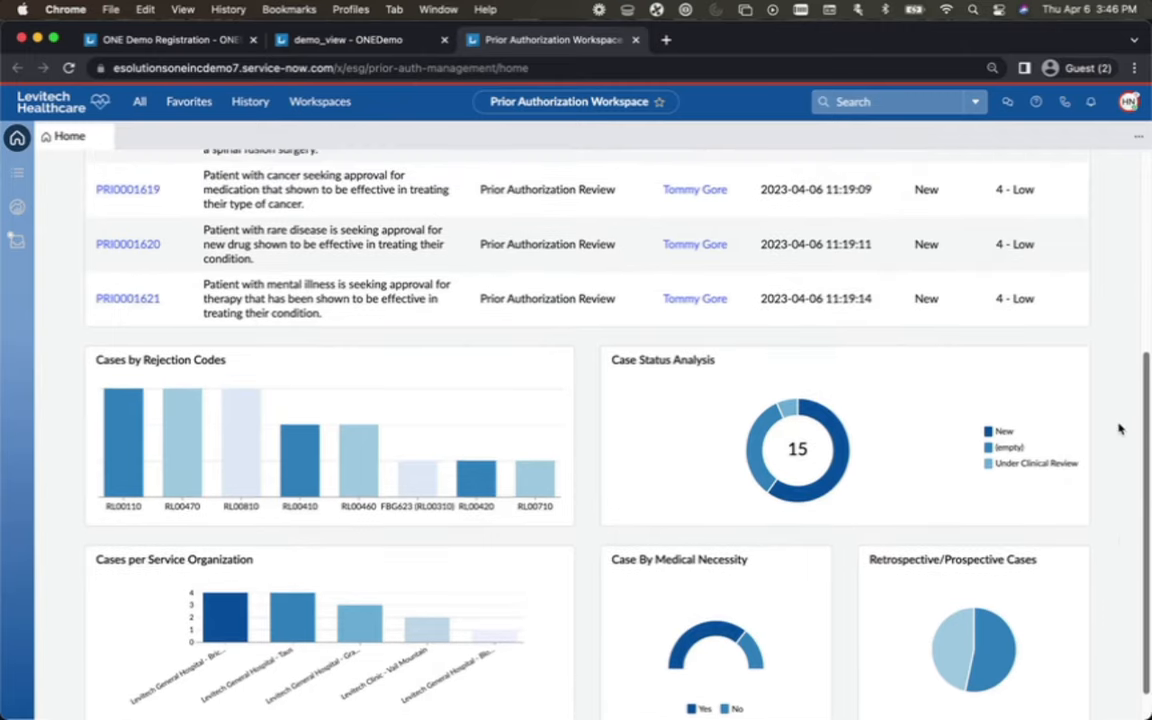
scroll(1111, 380, up, 6)
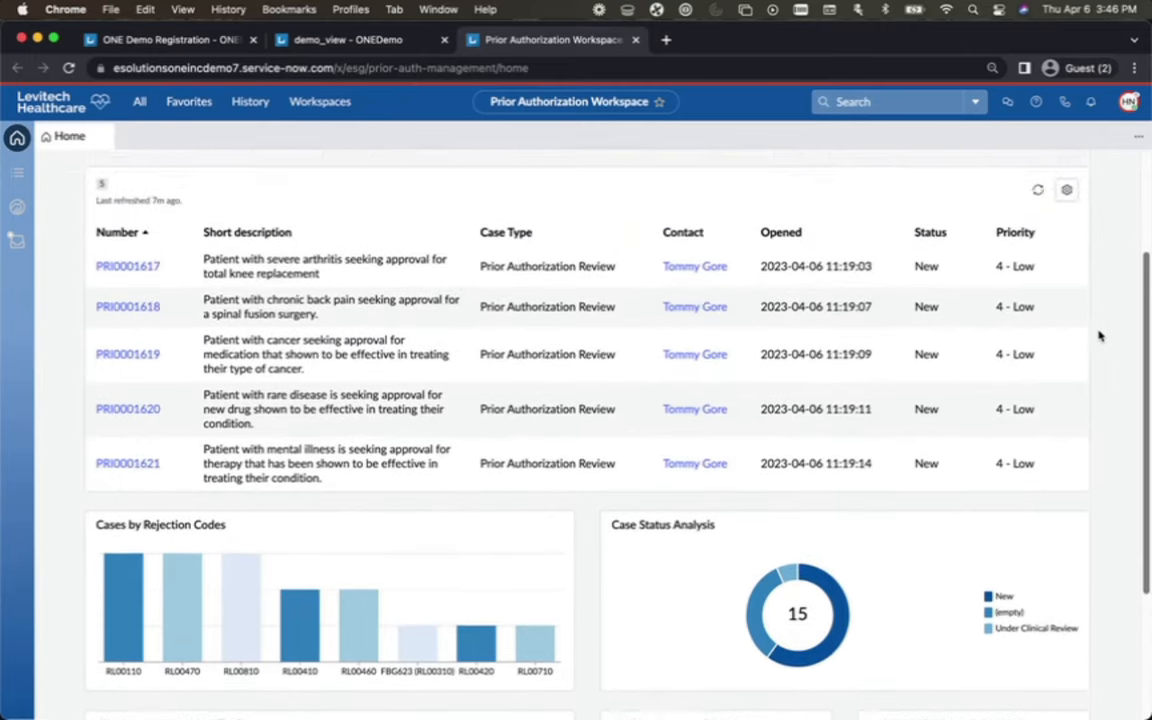
scroll(1090, 313, up, 5)
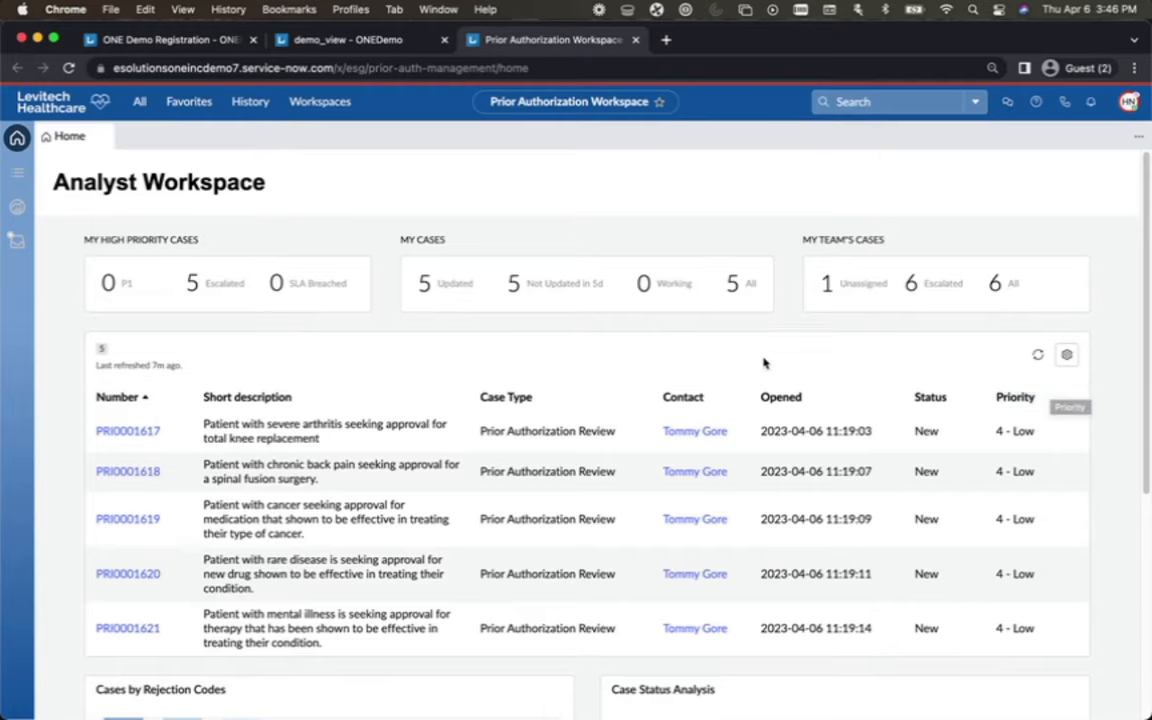
Open the case about severe arthritis and total knee replacement, and review its details form and activity stream
click(127, 431)
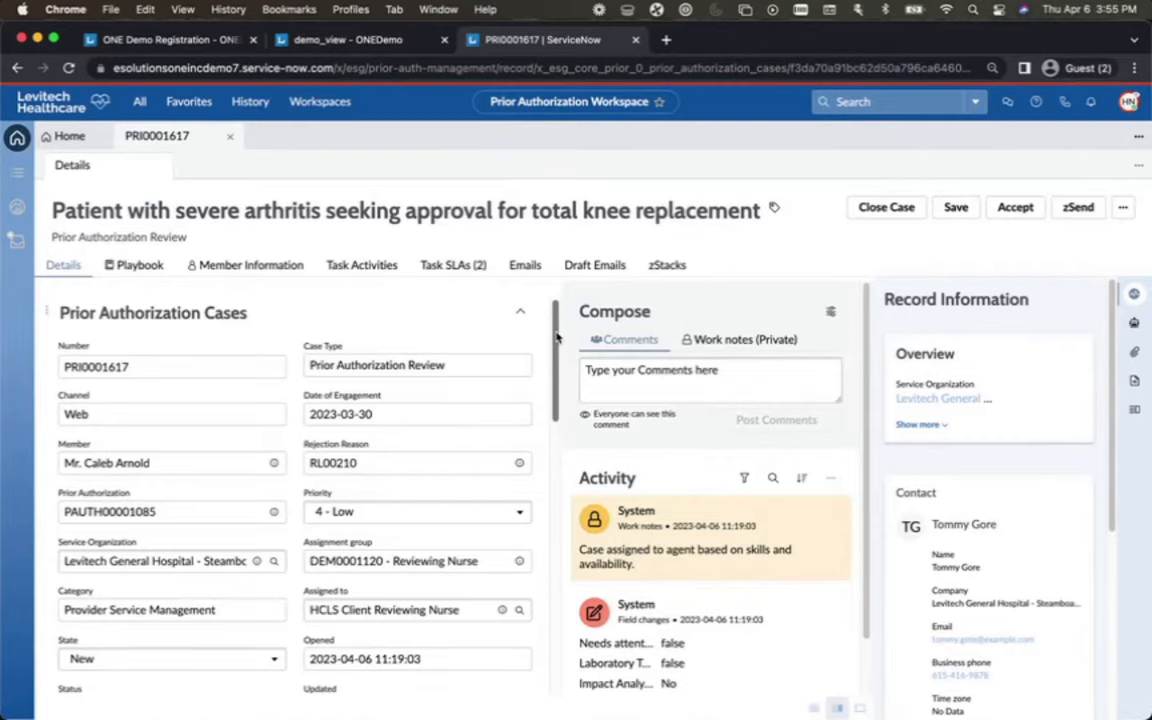
mouse_move(557, 338)
mouse_down()
mouse_move(556, 645)
mouse_move(551, 355)
mouse_up()
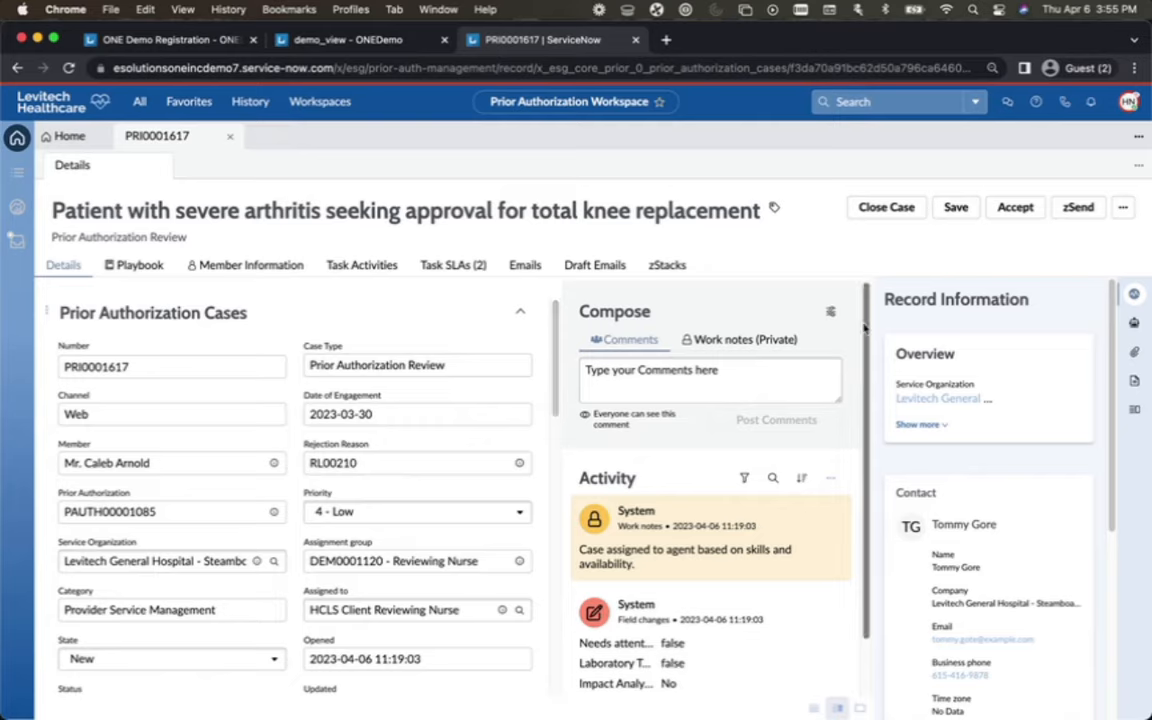
drag(864, 328, 867, 362)
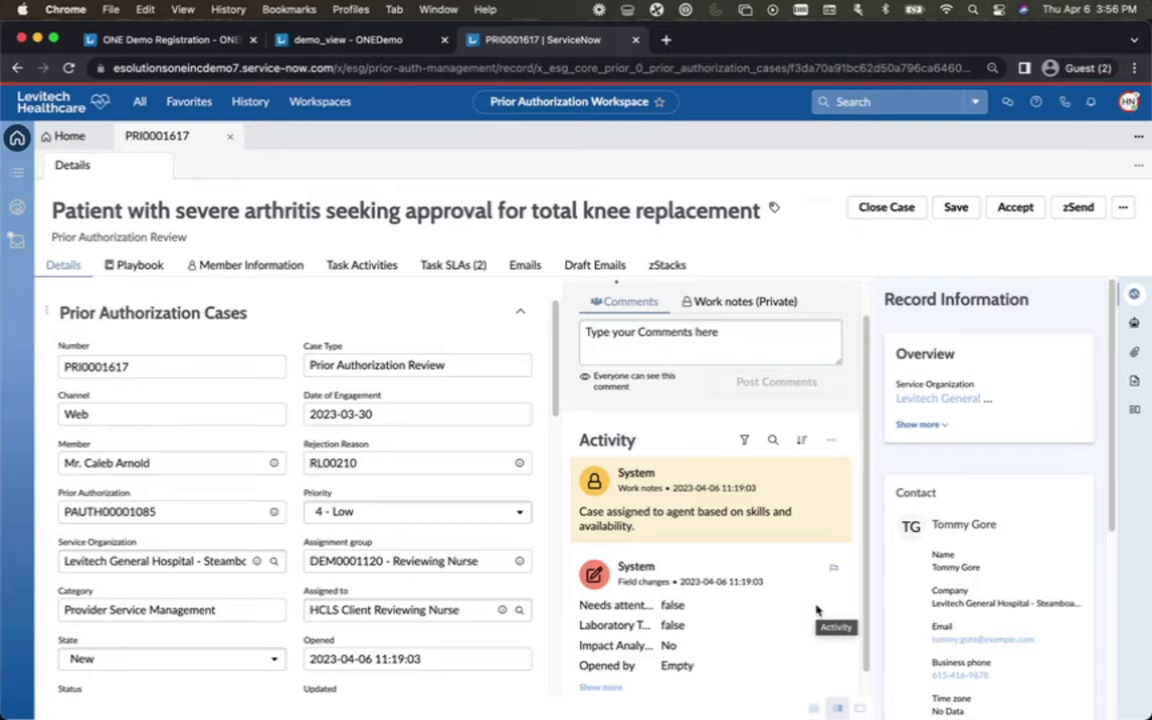
scroll(850, 585, up, 1)
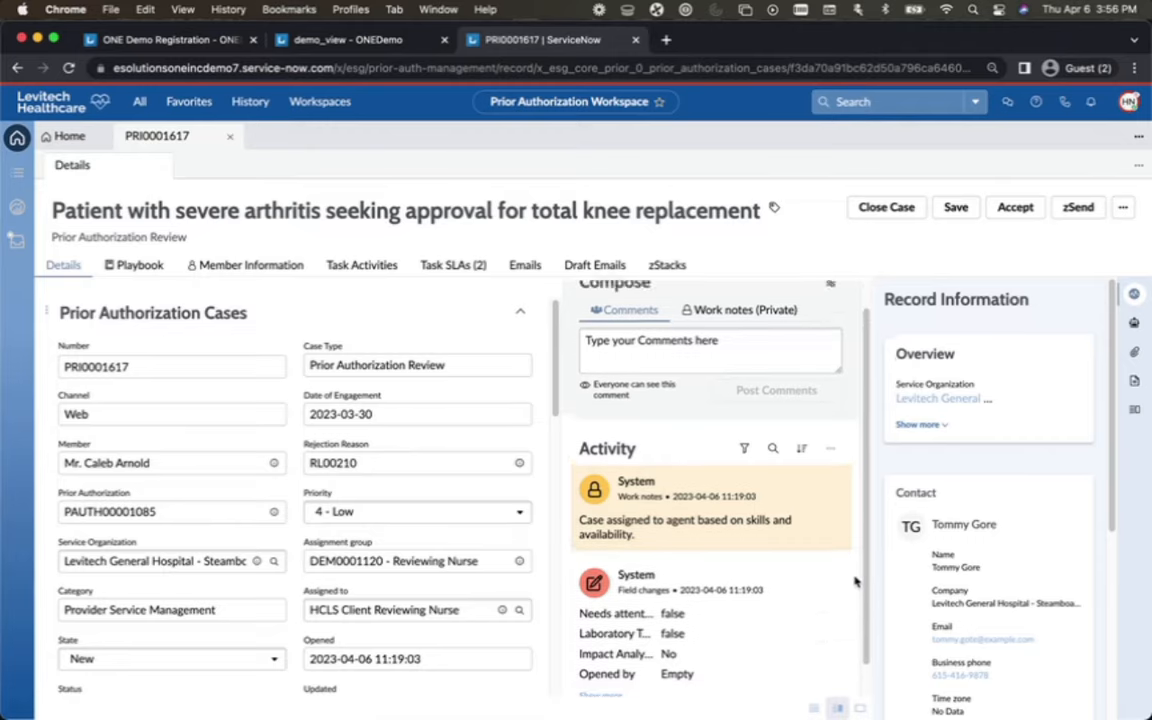
scroll(855, 582, up, 3)
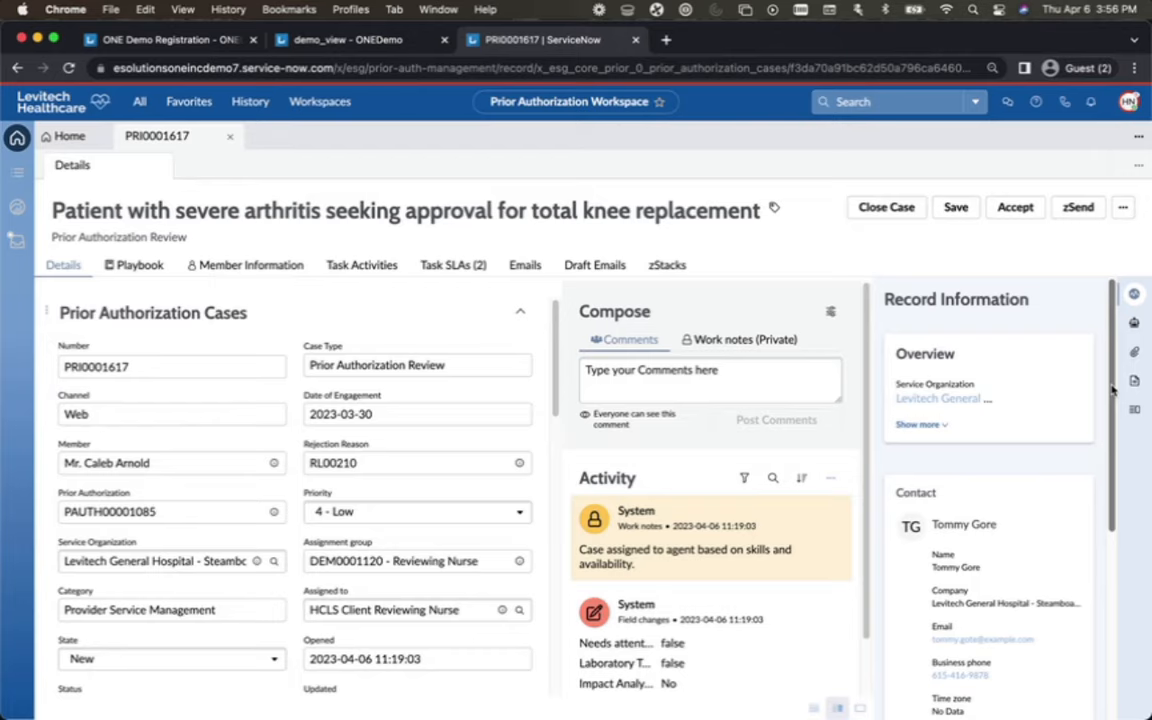
Expand the case overview in Record Information and review the contact details and both the response and overall SLA timers
click(916, 424)
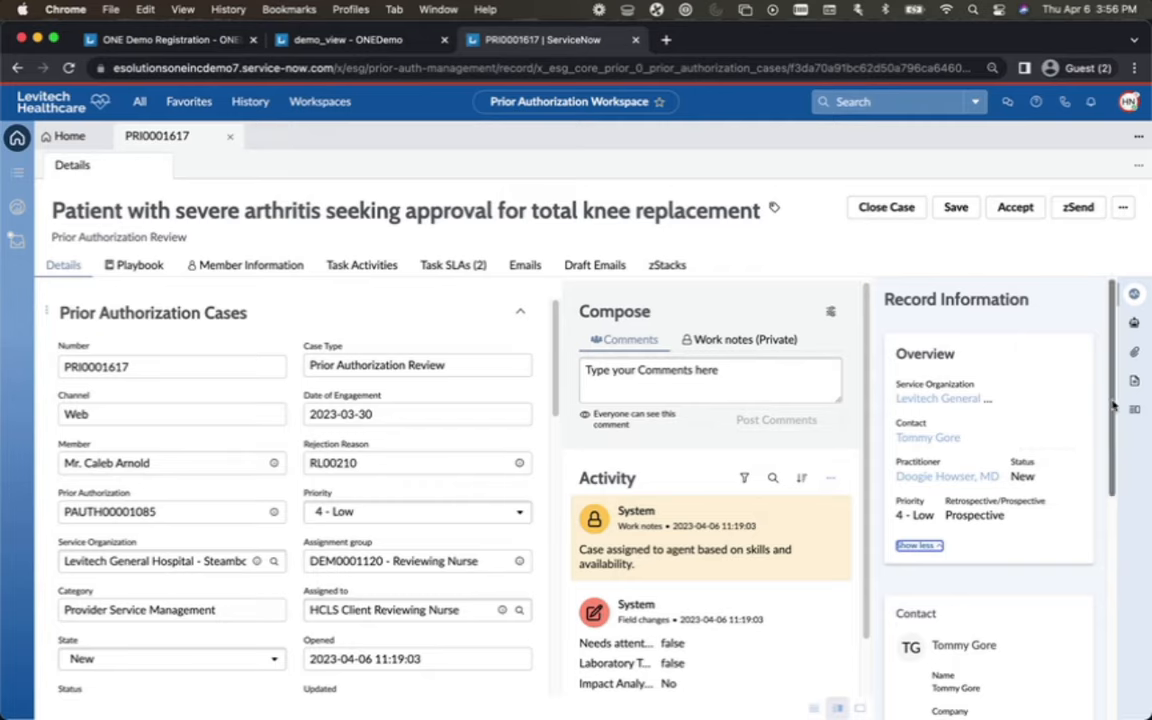
drag(1113, 403, 1113, 519)
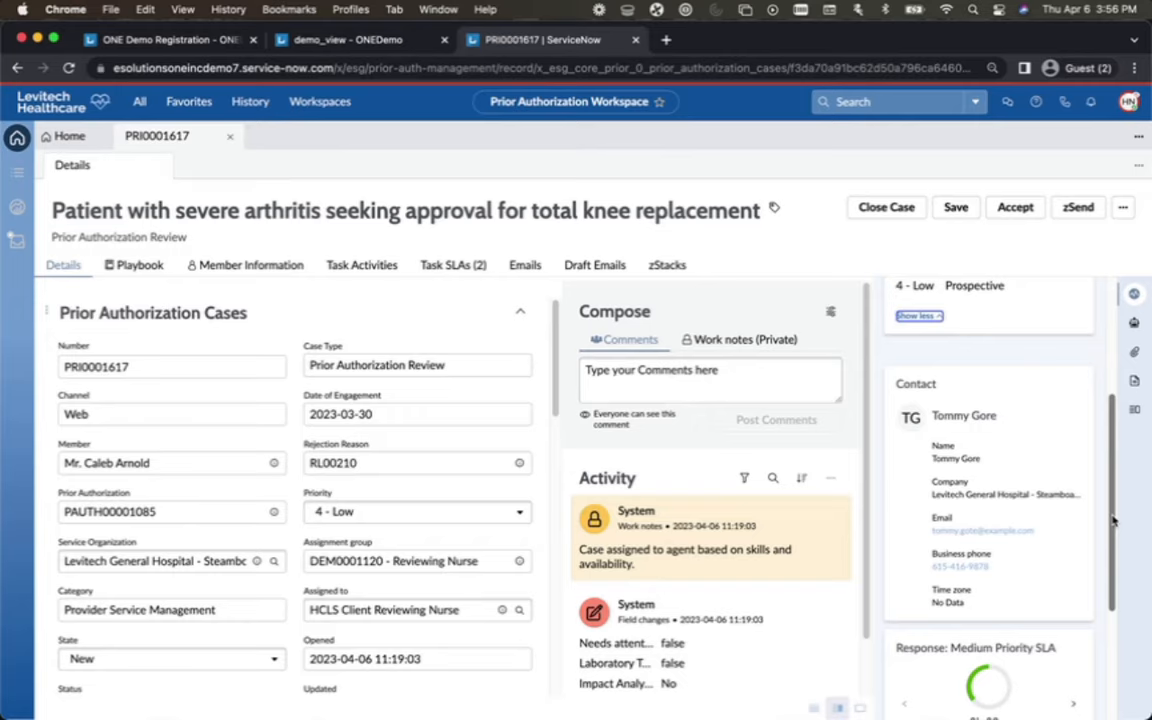
drag(1113, 519, 1113, 618)
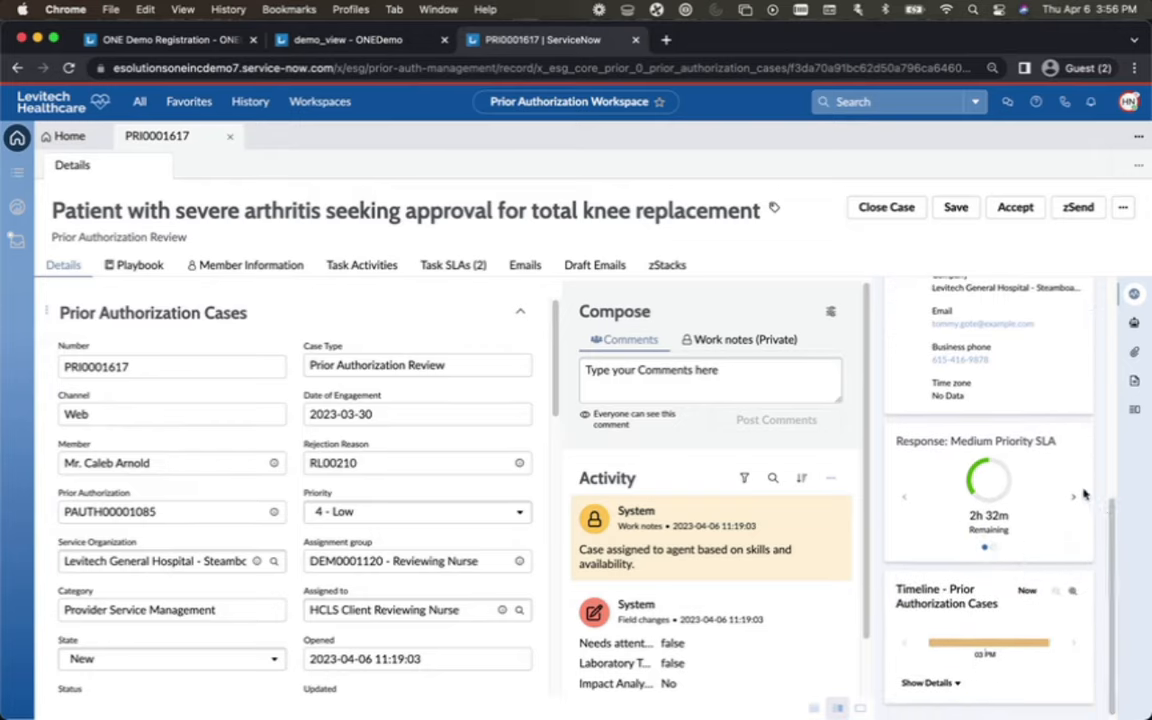
click(1073, 496)
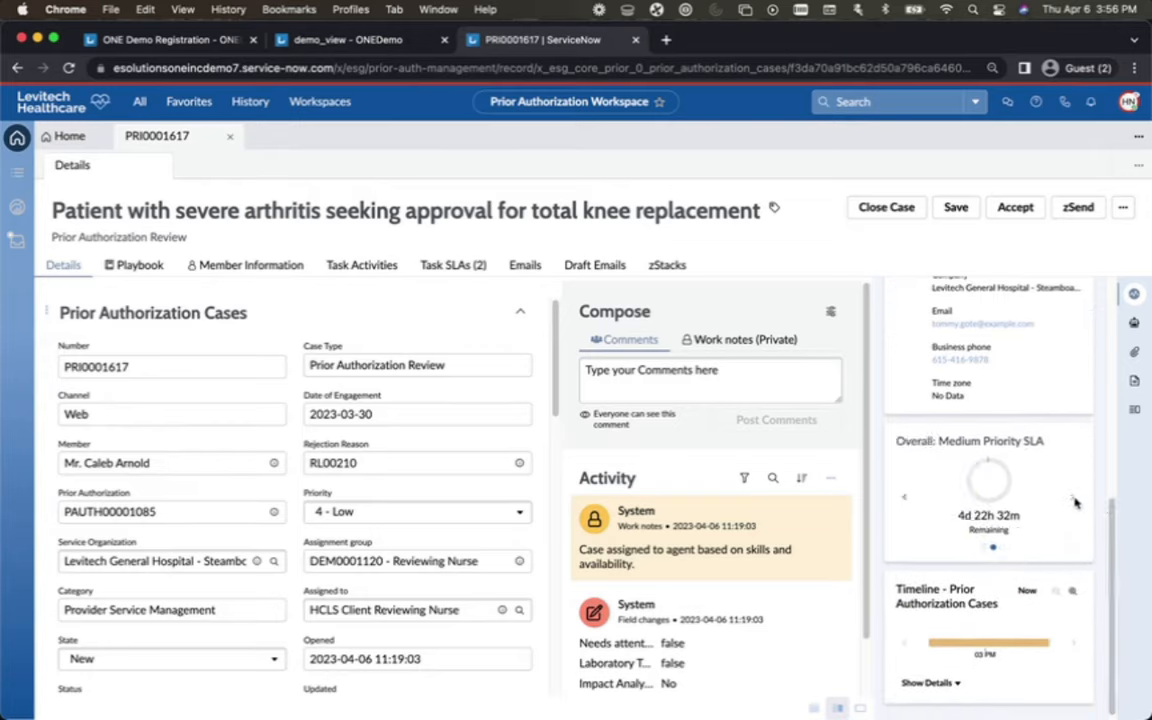
click(905, 498)
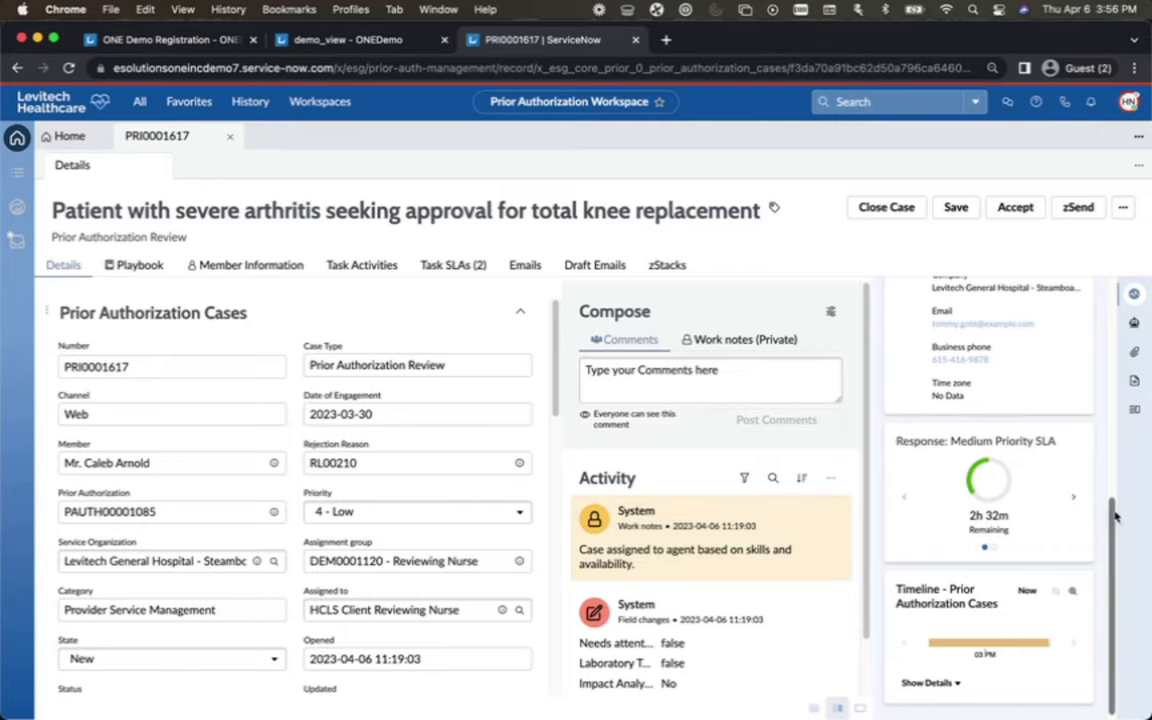
Inspect the range details of the Prior Authorization Cases timeline, then hide them and return to the overview
drag(1113, 517, 1112, 533)
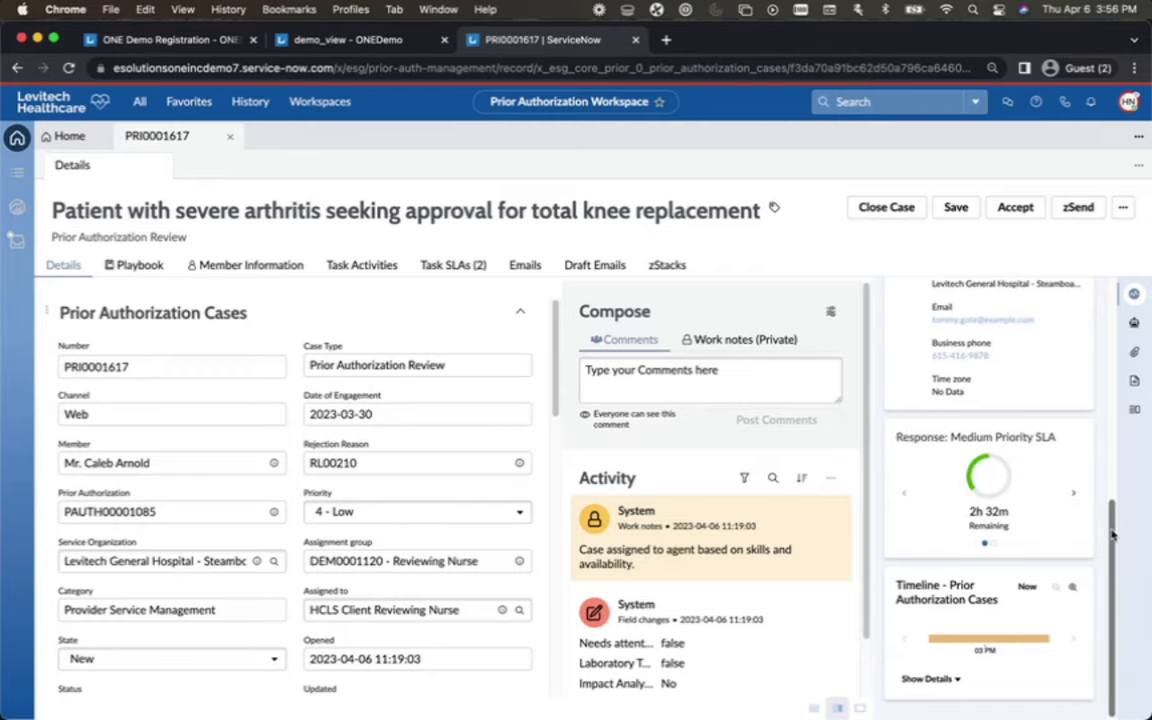
click(928, 679)
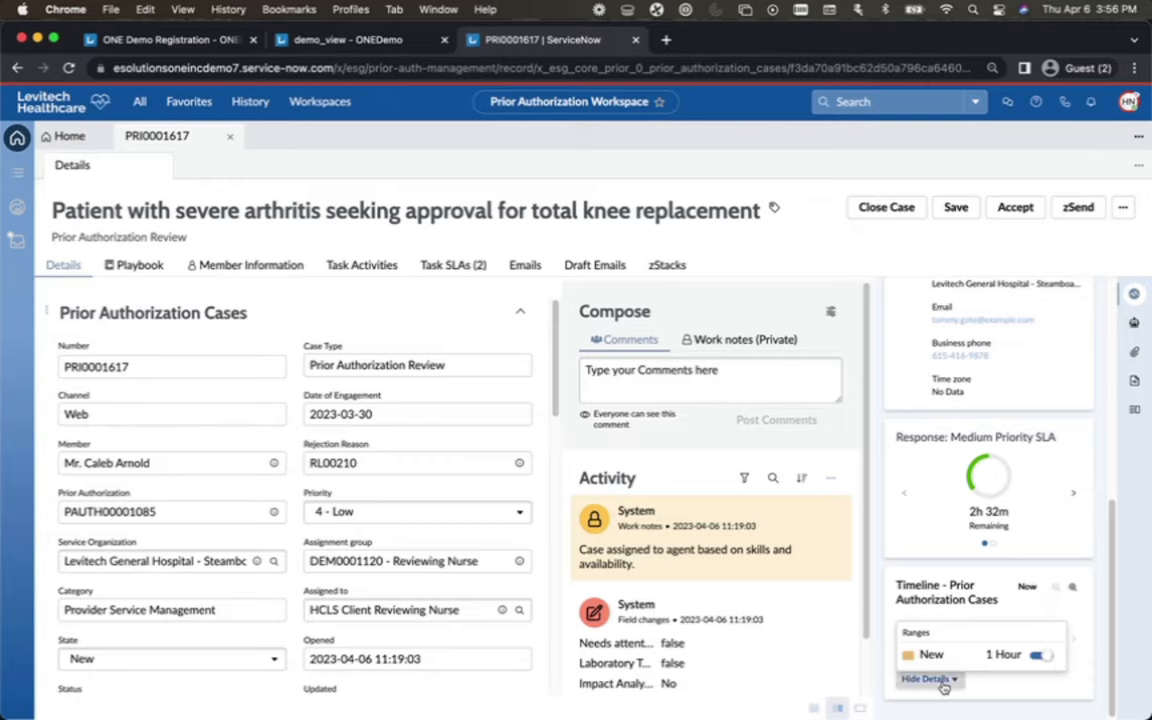
click(940, 682)
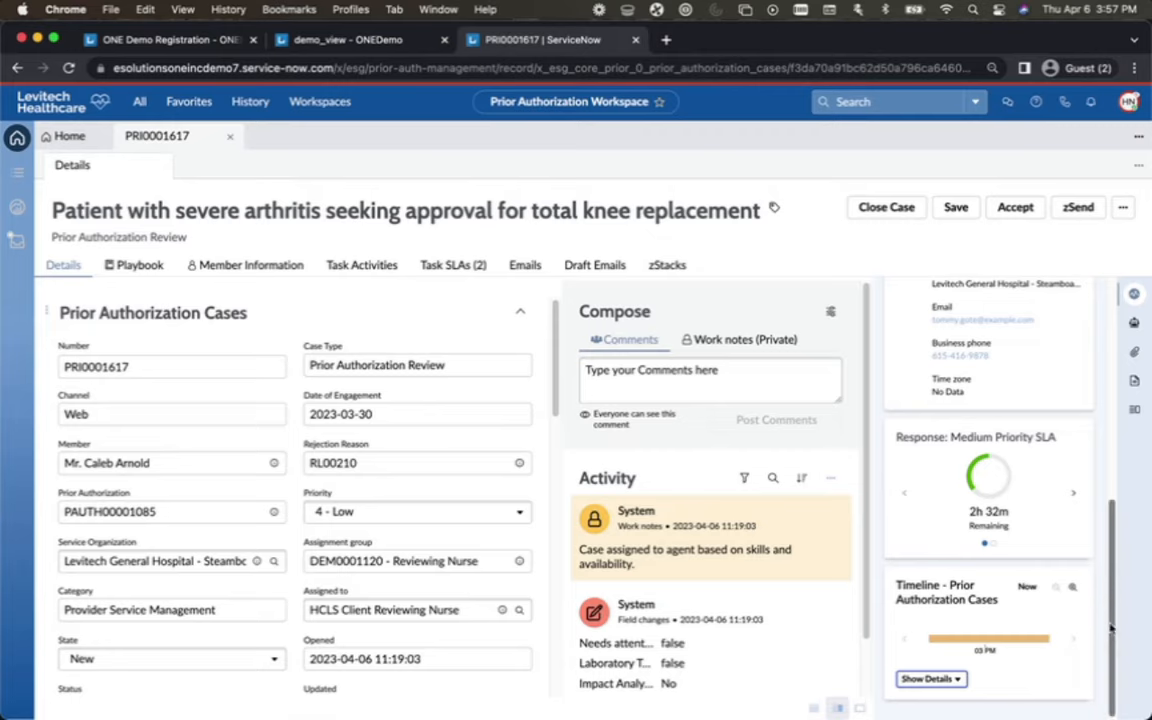
scroll(1096, 473, up, 5)
scroll(1096, 473, up, 3)
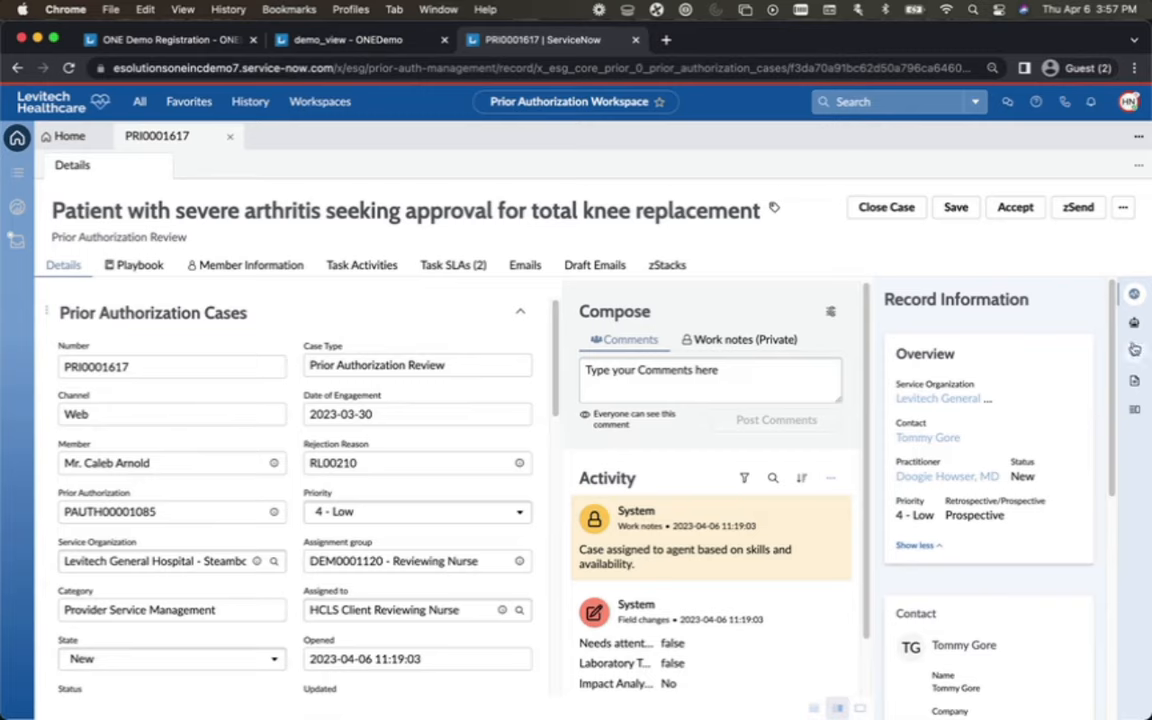
Show the Agent Assist suggestions and read the article on the risk of severe allergic reaction to the vaccine
click(1136, 321)
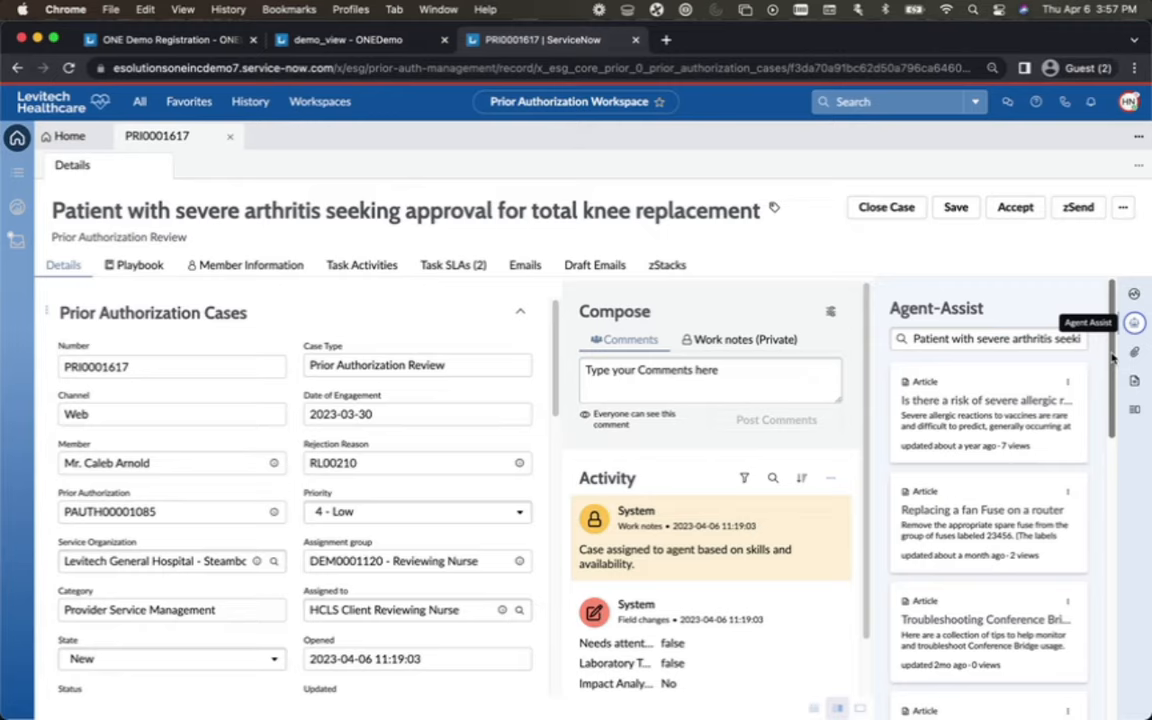
click(1003, 390)
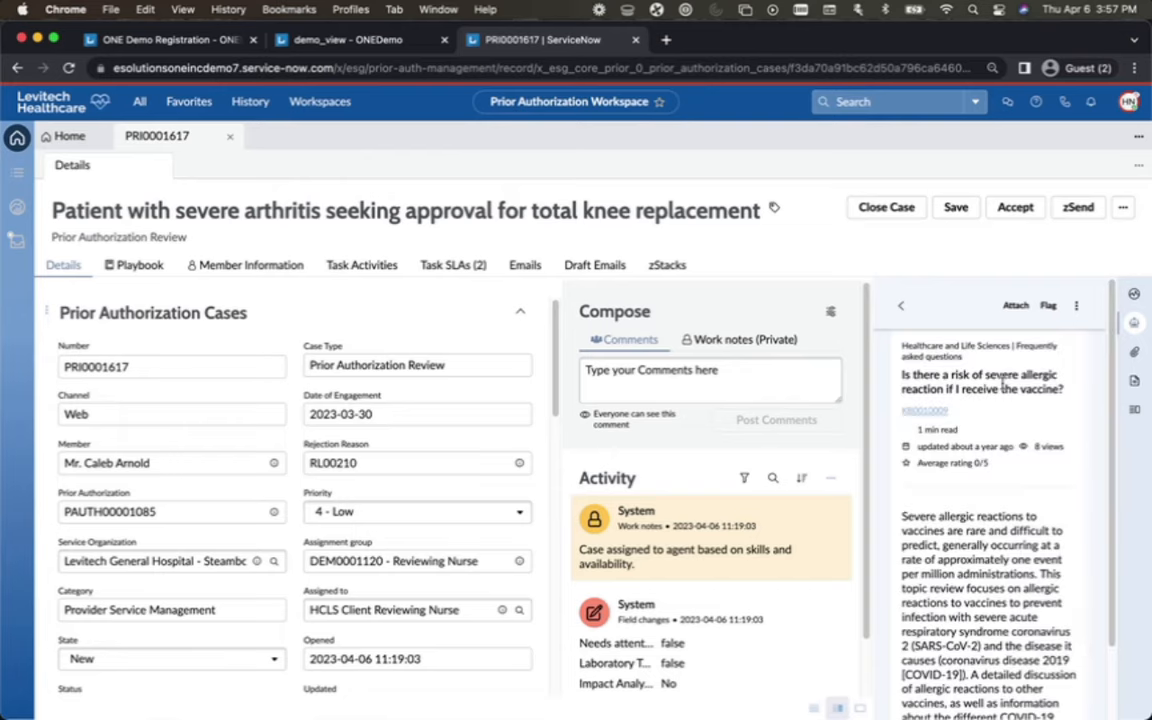
scroll(1107, 354, down, 2)
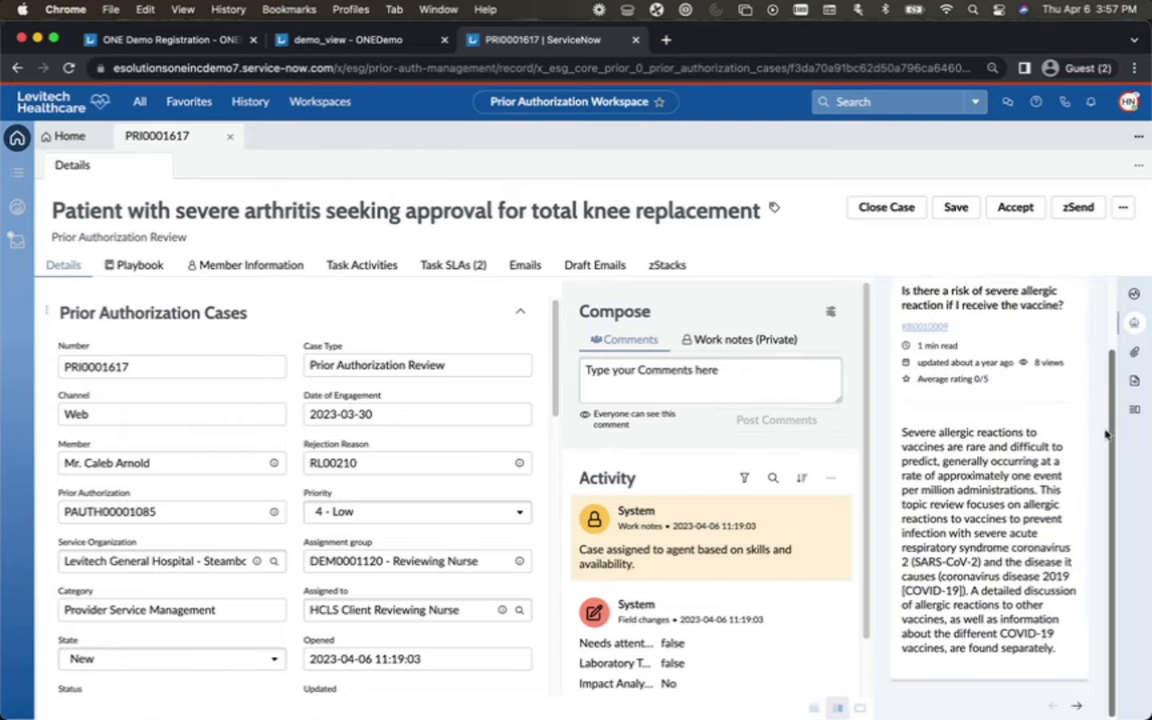
scroll(1108, 303, up, 2)
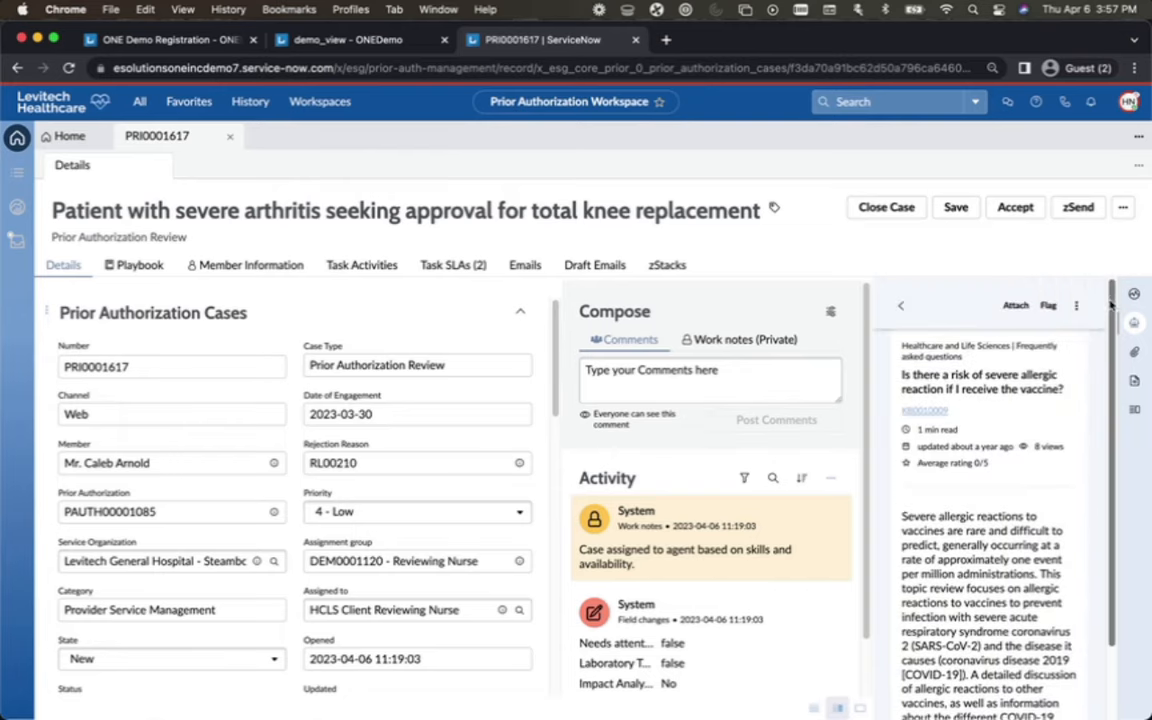
View the case's attachments and its side compose and activity view, then return to Record Information
click(1134, 352)
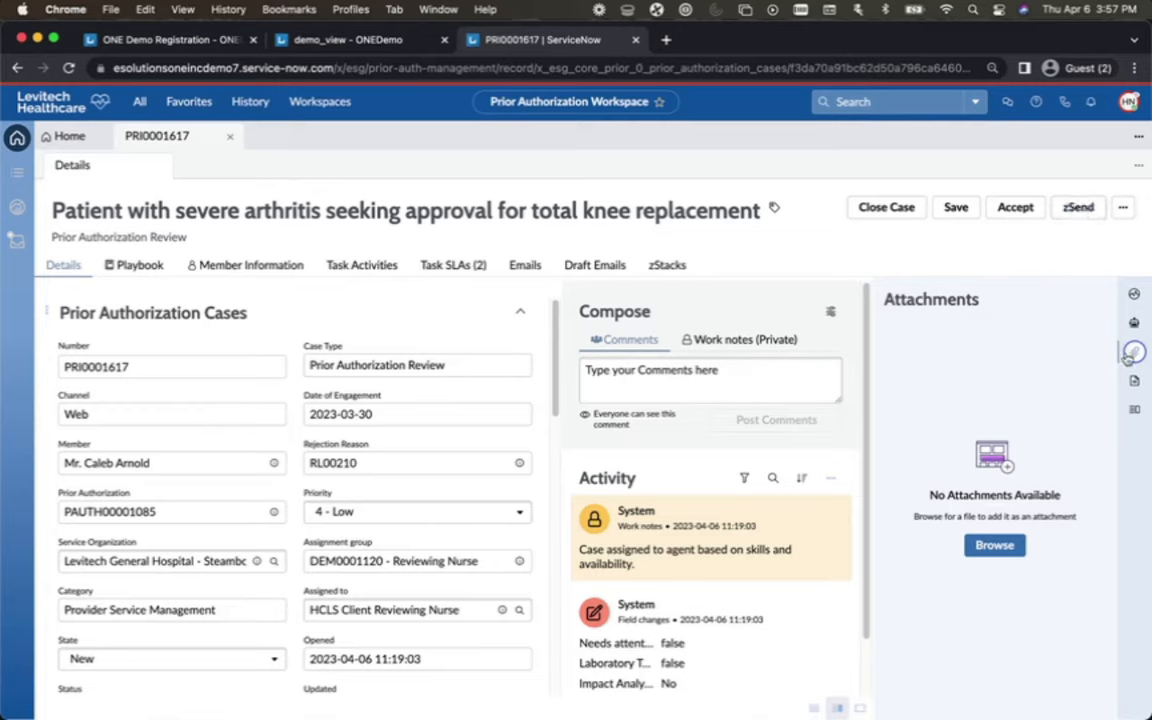
click(1135, 409)
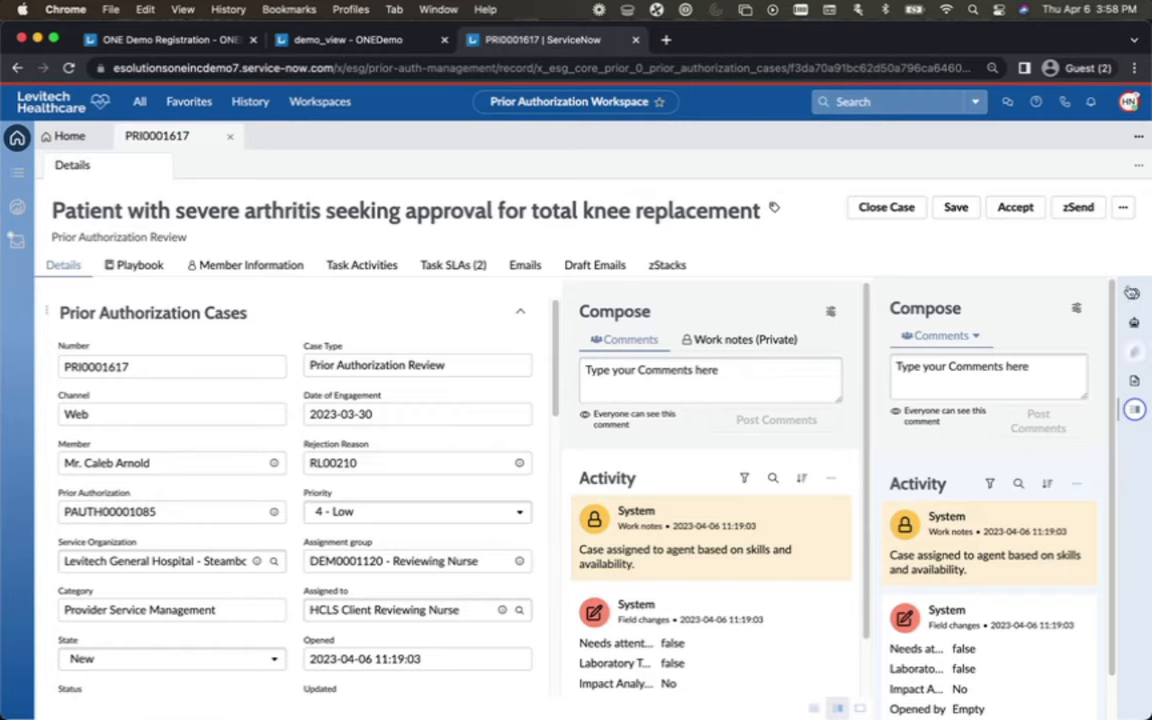
click(1135, 293)
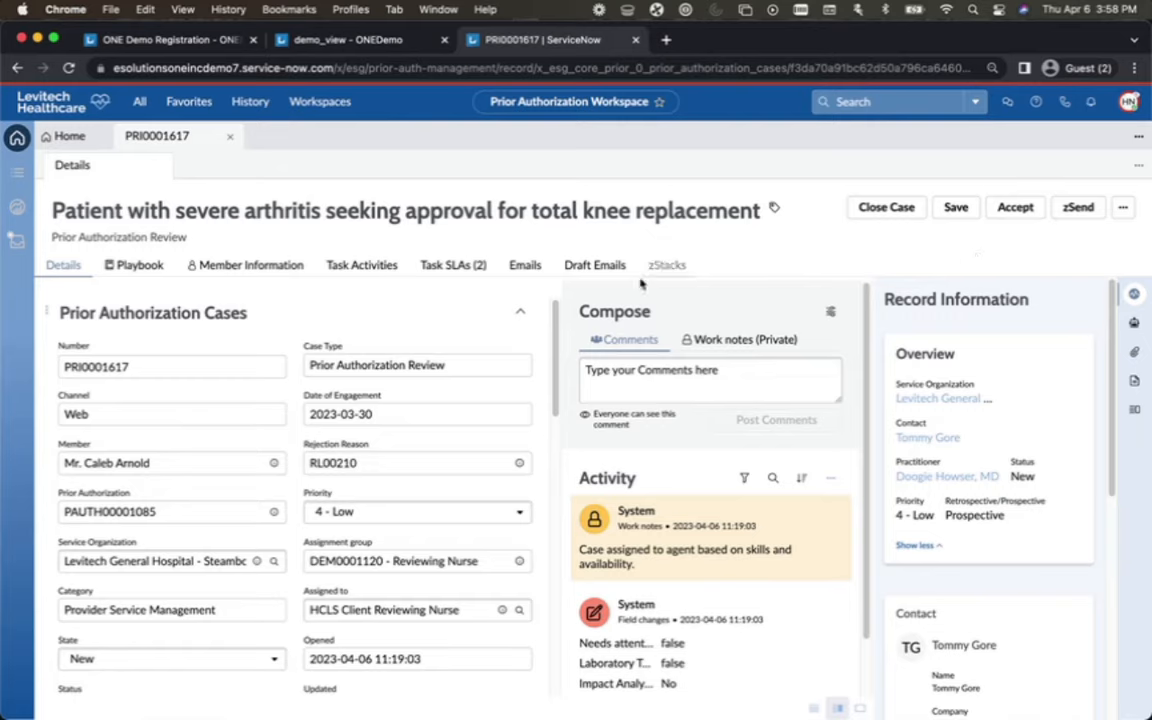
Open the case's playbook and complete the Assign activity by setting the case to In Review
click(135, 268)
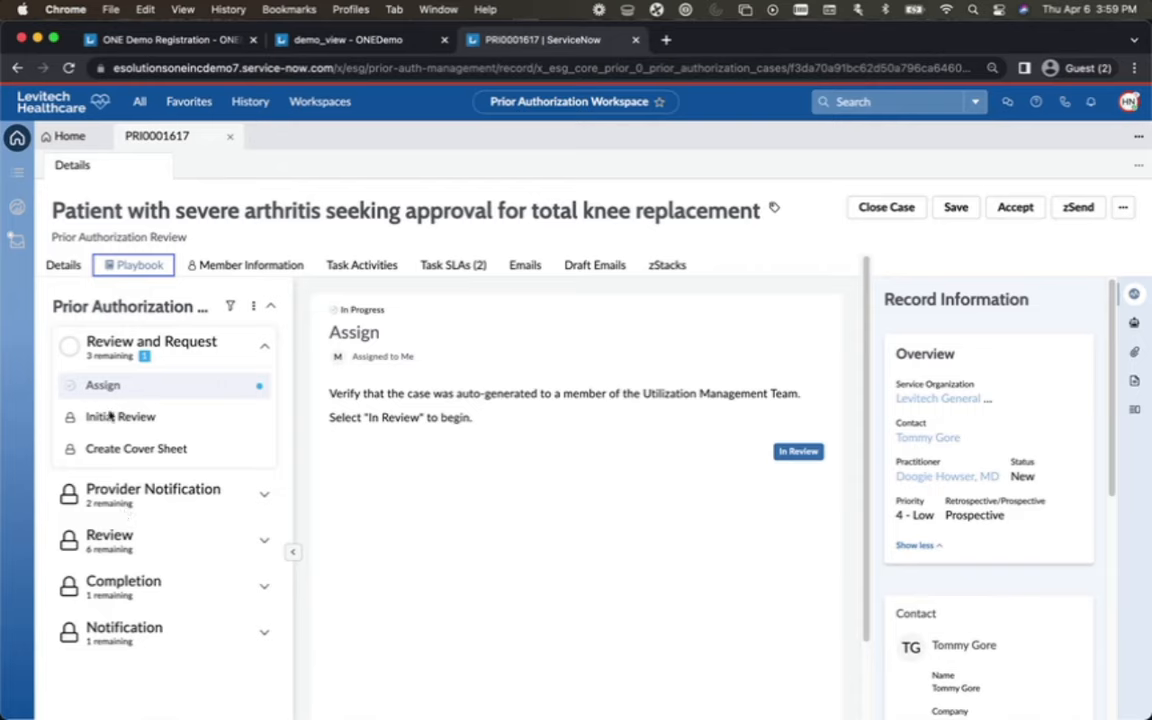
click(378, 481)
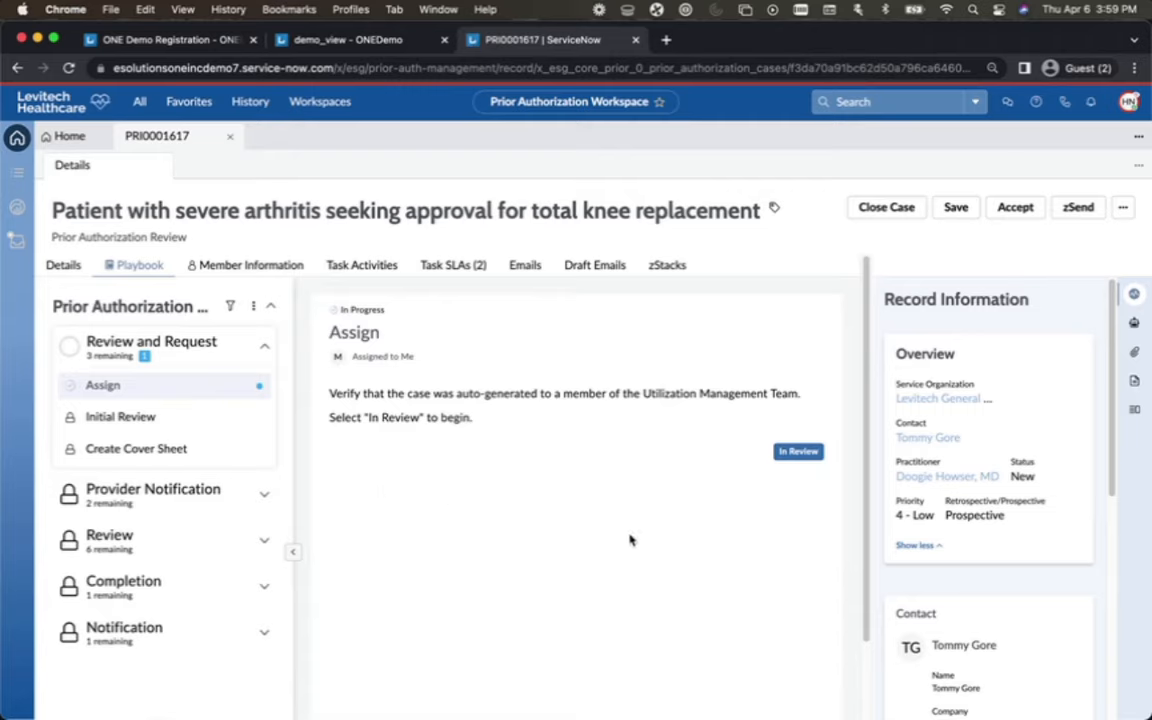
click(797, 451)
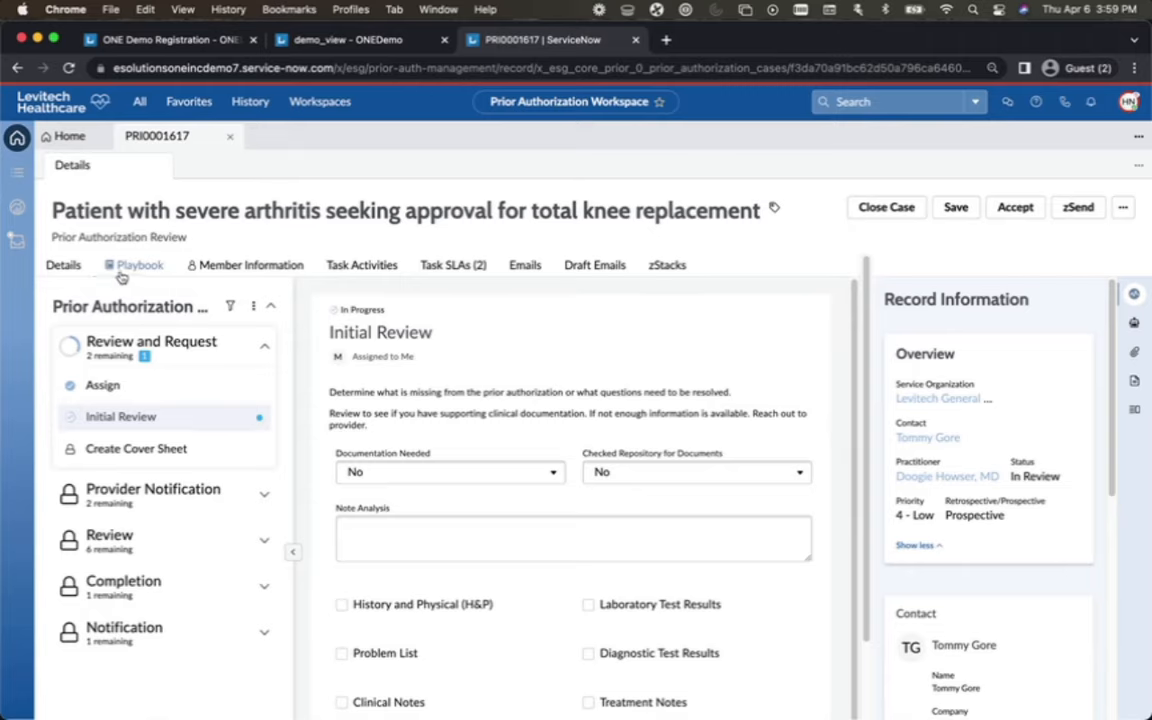
Open the linked prior authorization record from the case details, view its preauthorization details, and close it
click(57, 266)
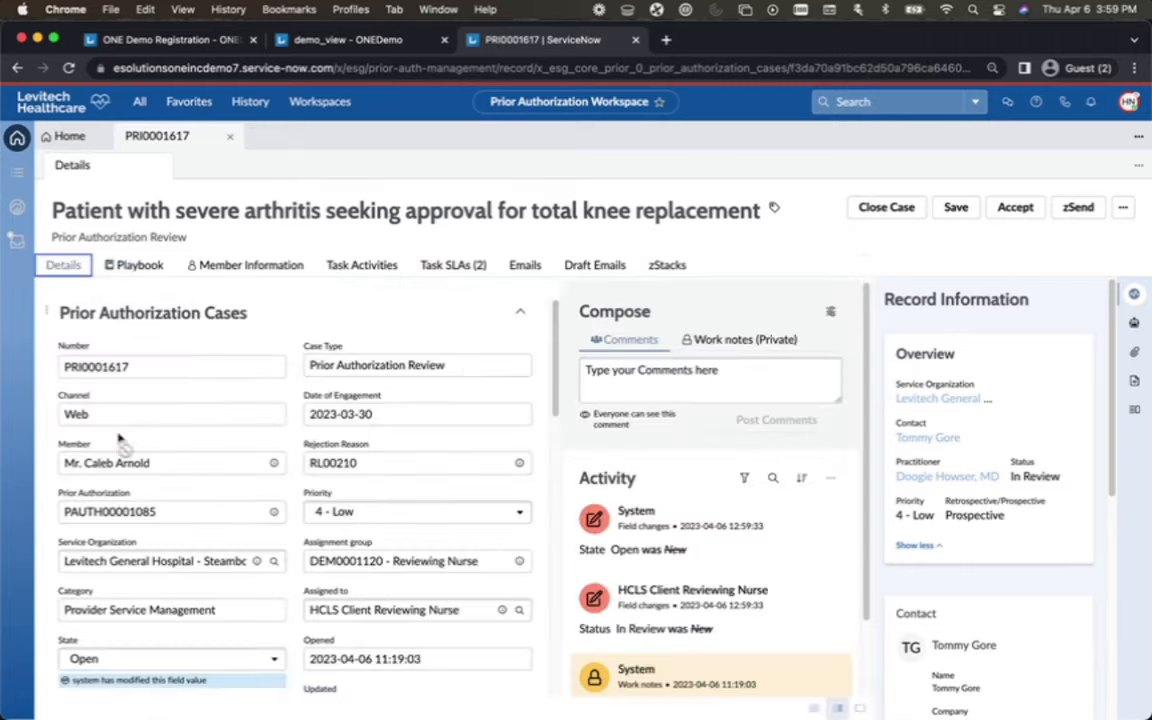
click(277, 514)
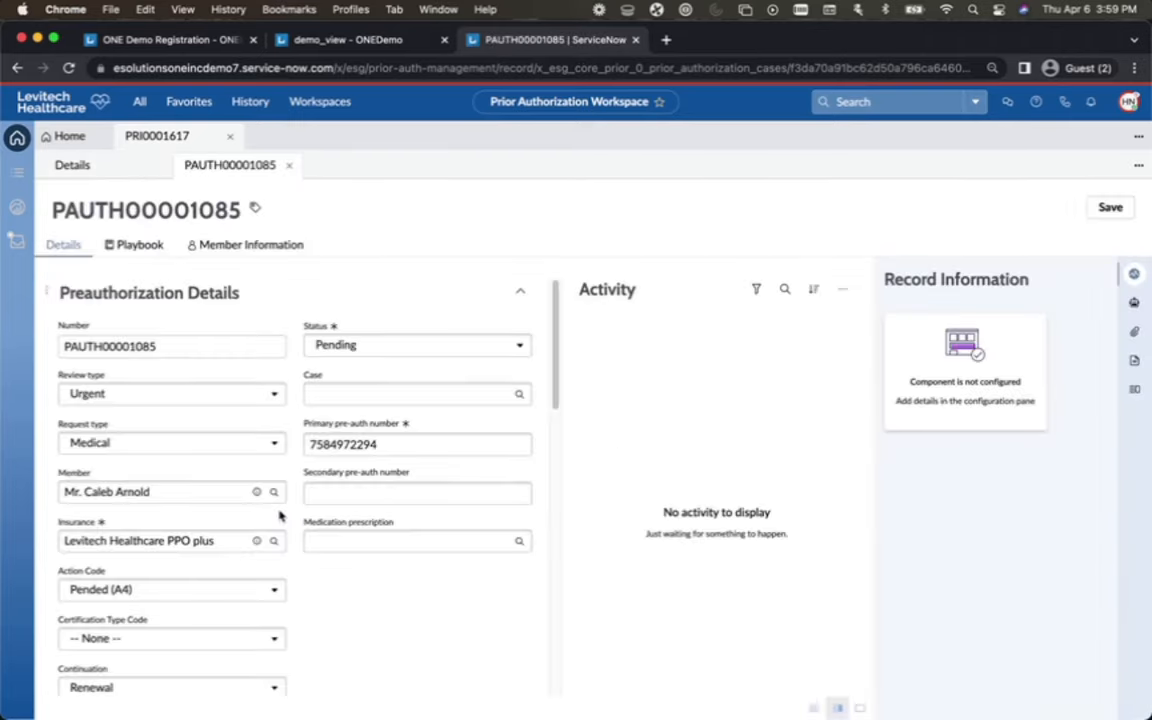
click(289, 165)
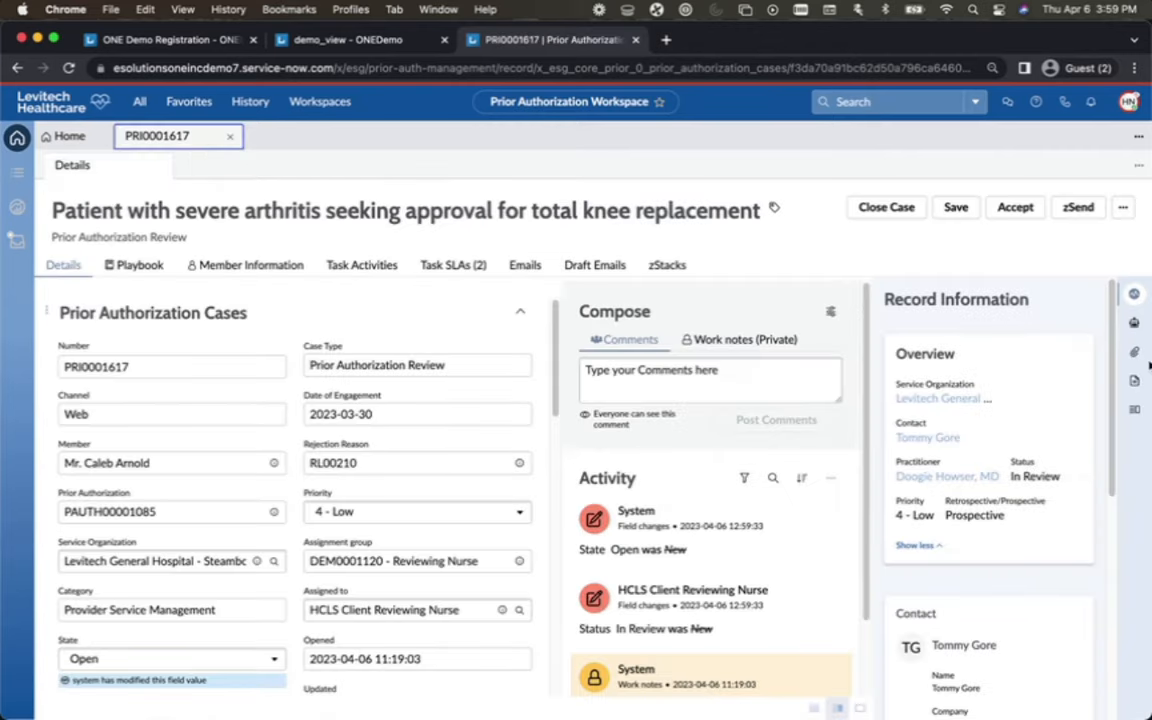
Open the linked member record from the case, view its member plans, and close it
click(273, 463)
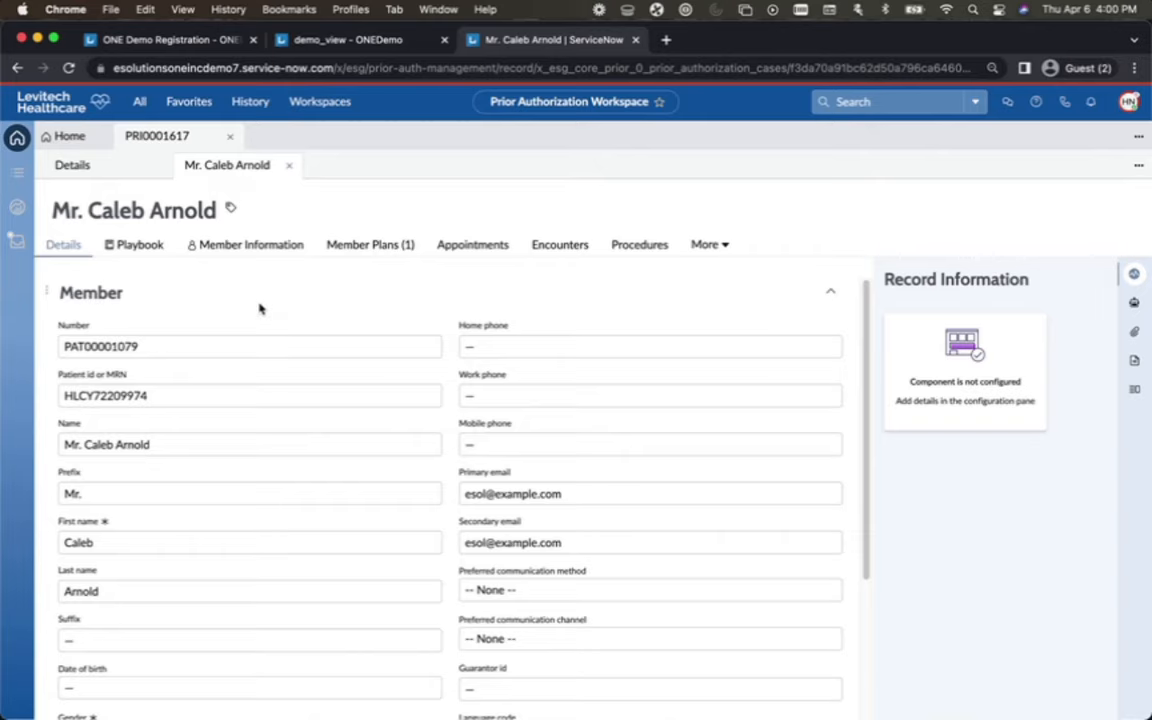
click(345, 256)
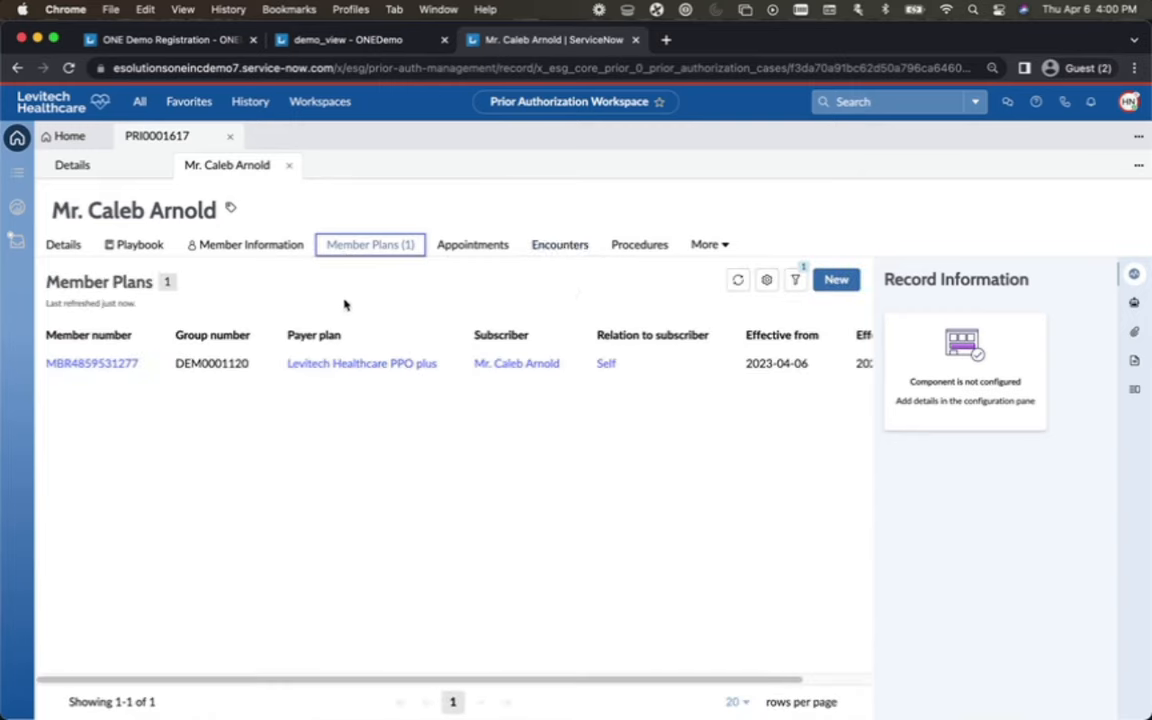
click(289, 164)
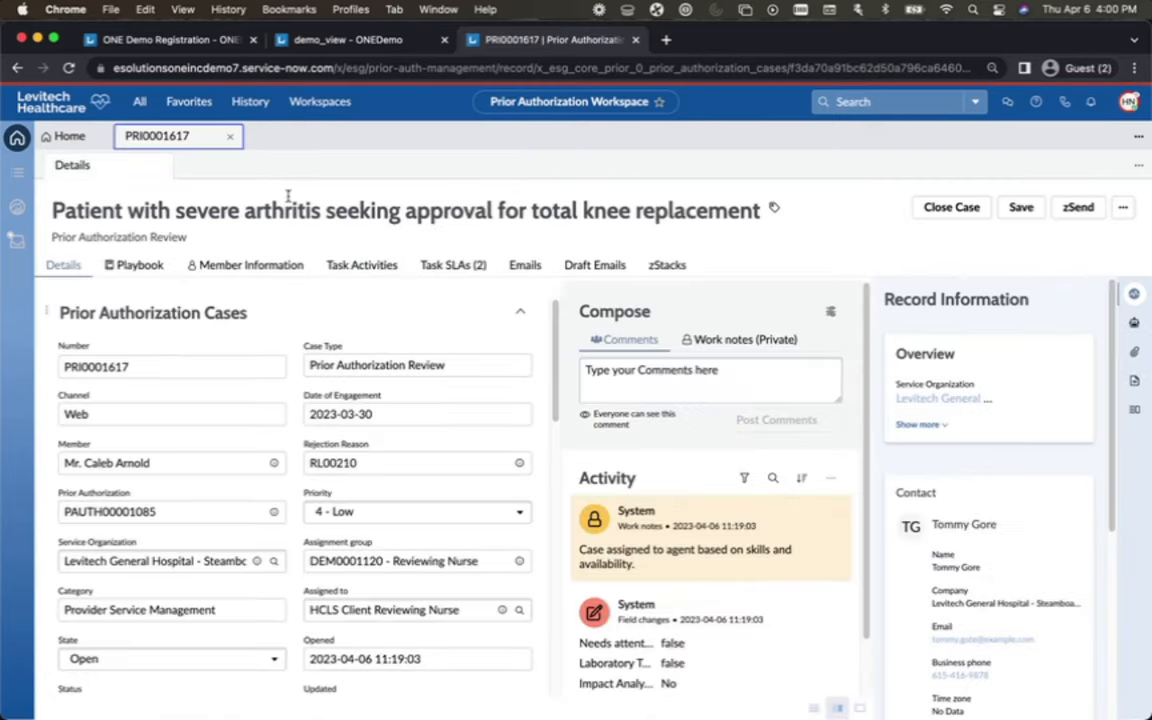
Show the case's Member Information with Record Information collapsed, and review the insurance, customer insights, interactions and prior authorization history
click(252, 266)
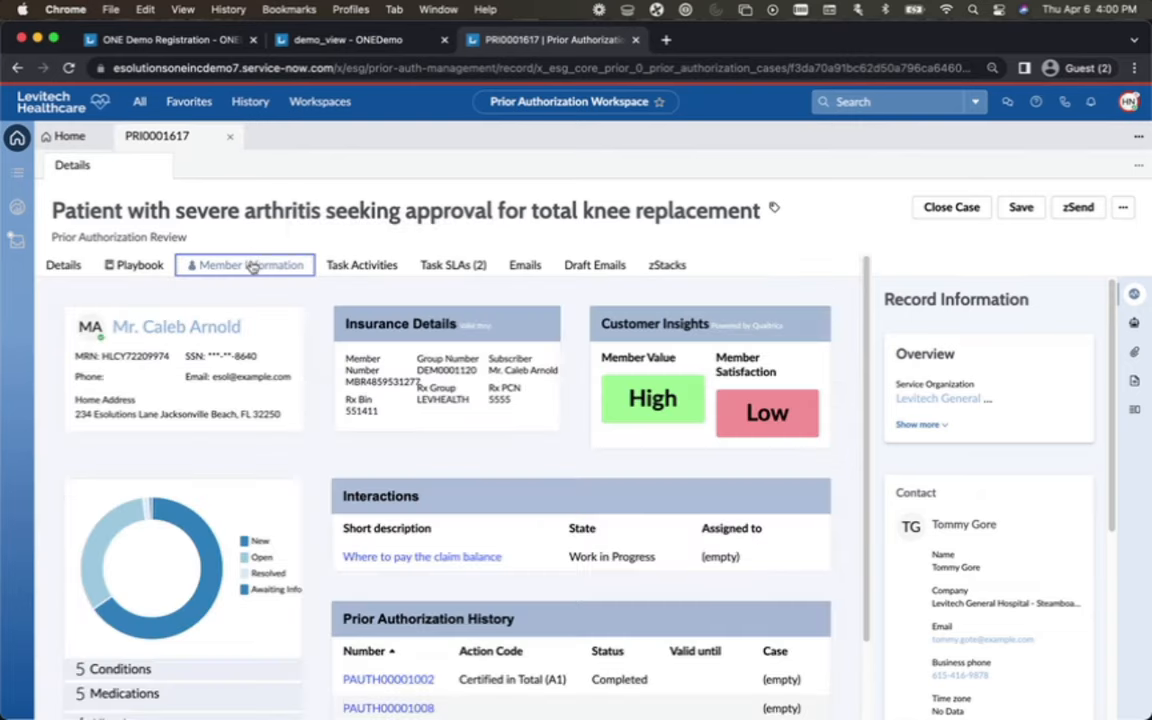
click(1134, 296)
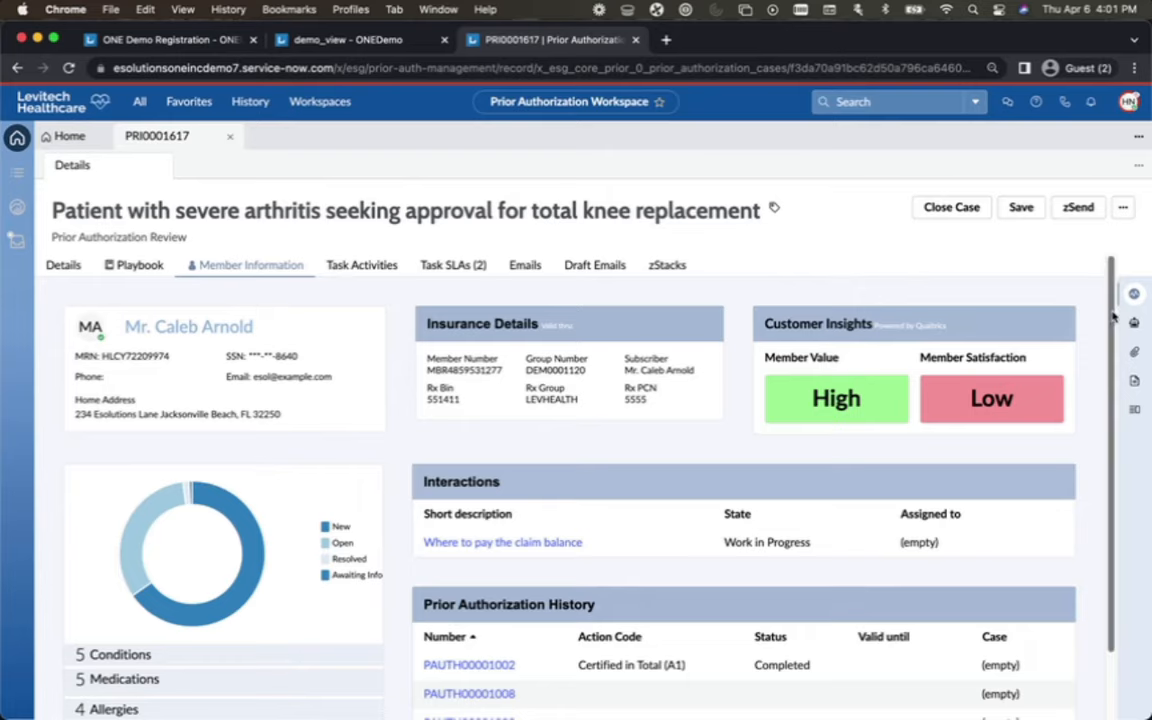
drag(1113, 316, 1115, 328)
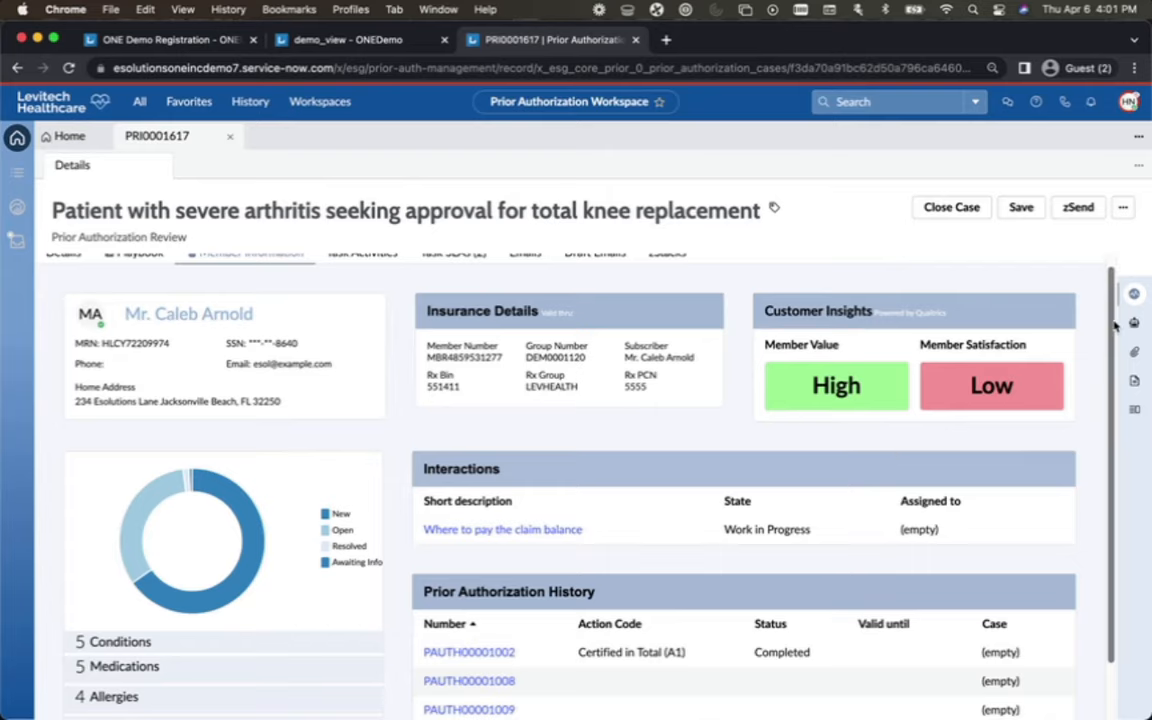
scroll(1100, 395, down, 2)
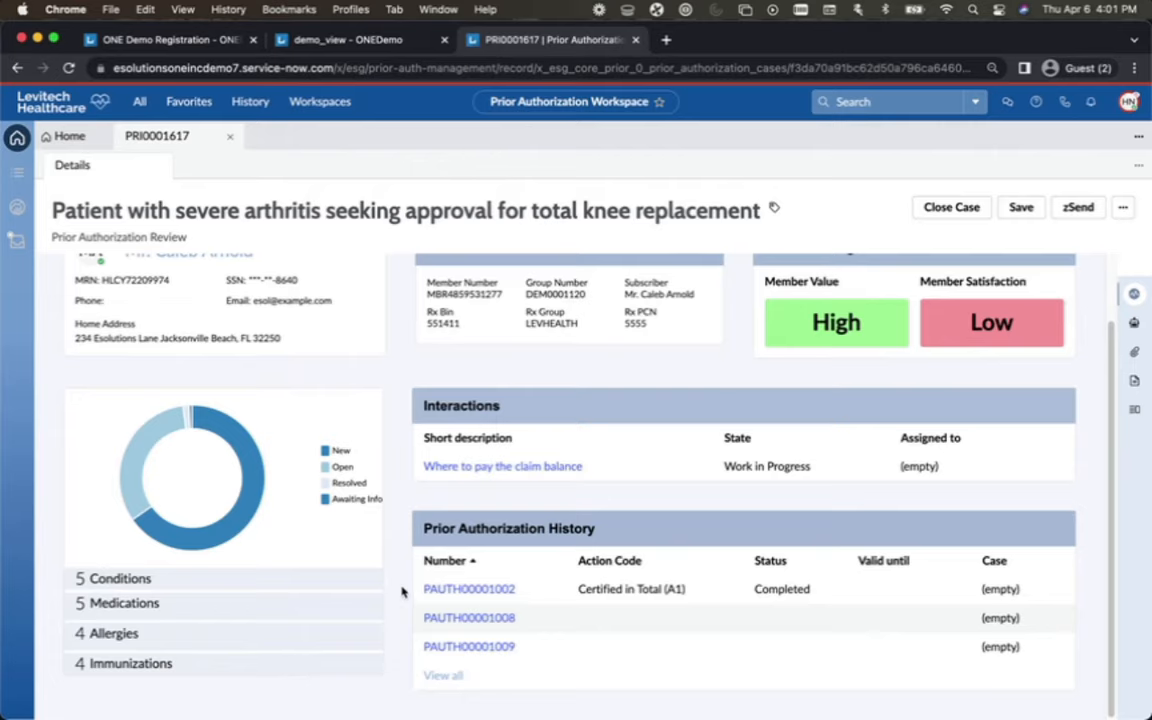
scroll(402, 592, up, 2)
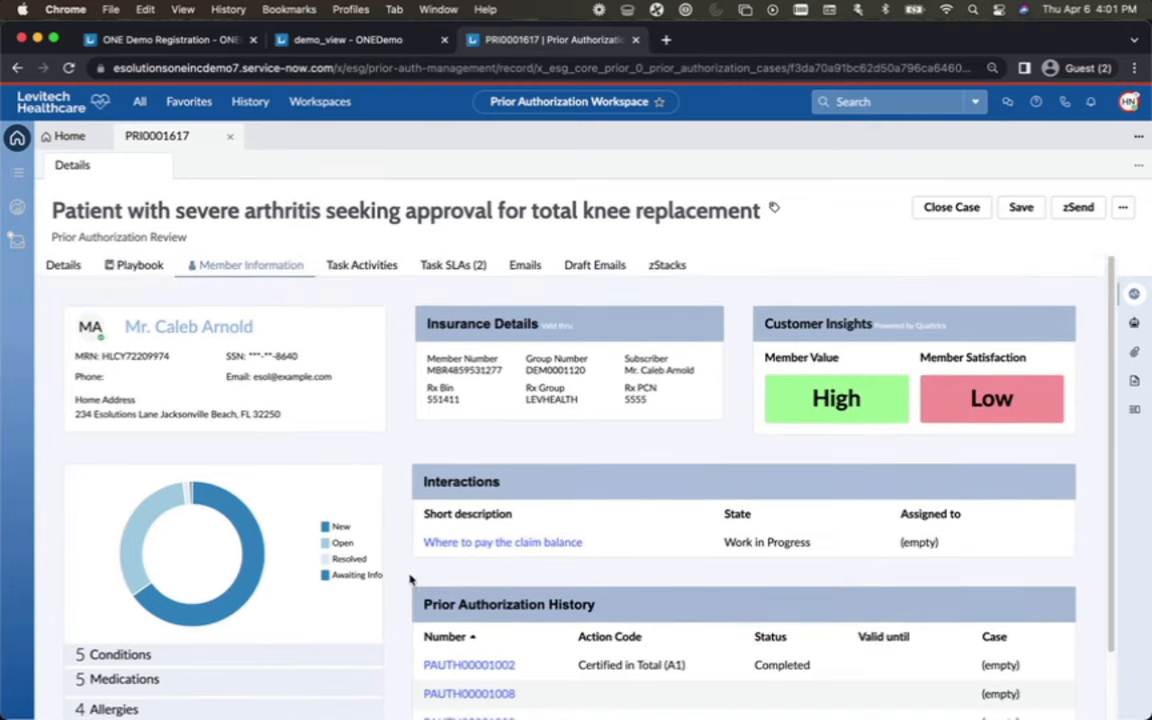
In the playbook's Initial Review activity, set both Documentation Needed and Checked Repository for Documents to Yes
click(139, 271)
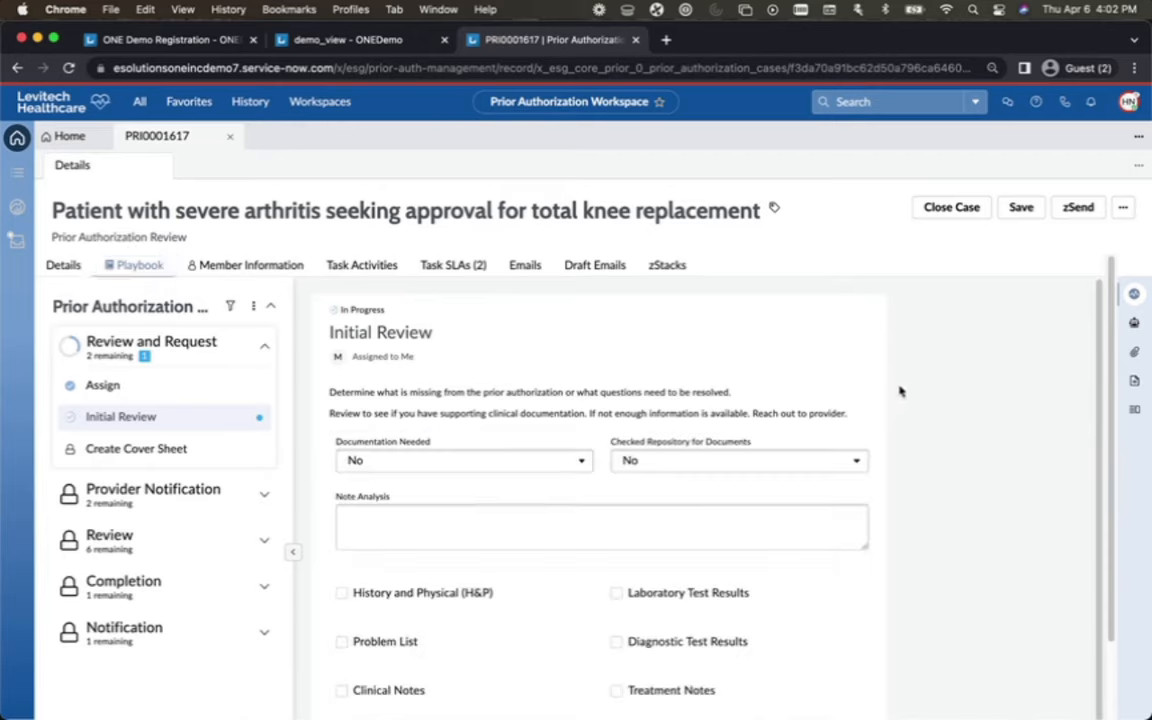
click(572, 463)
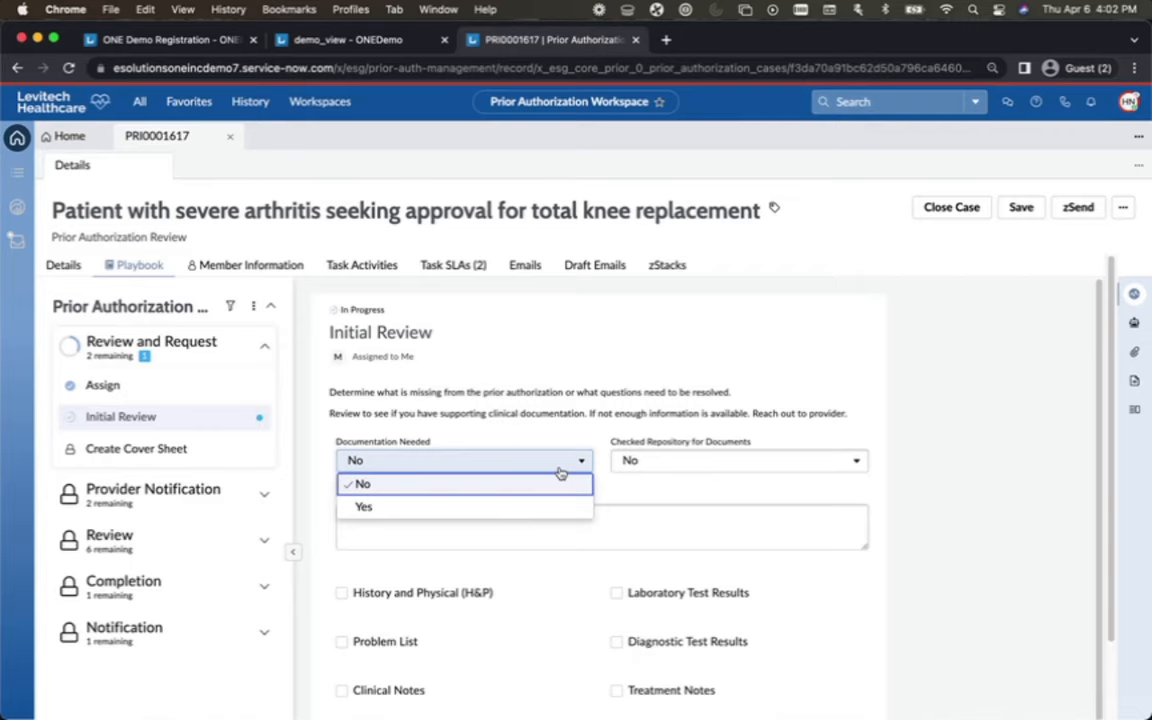
click(514, 507)
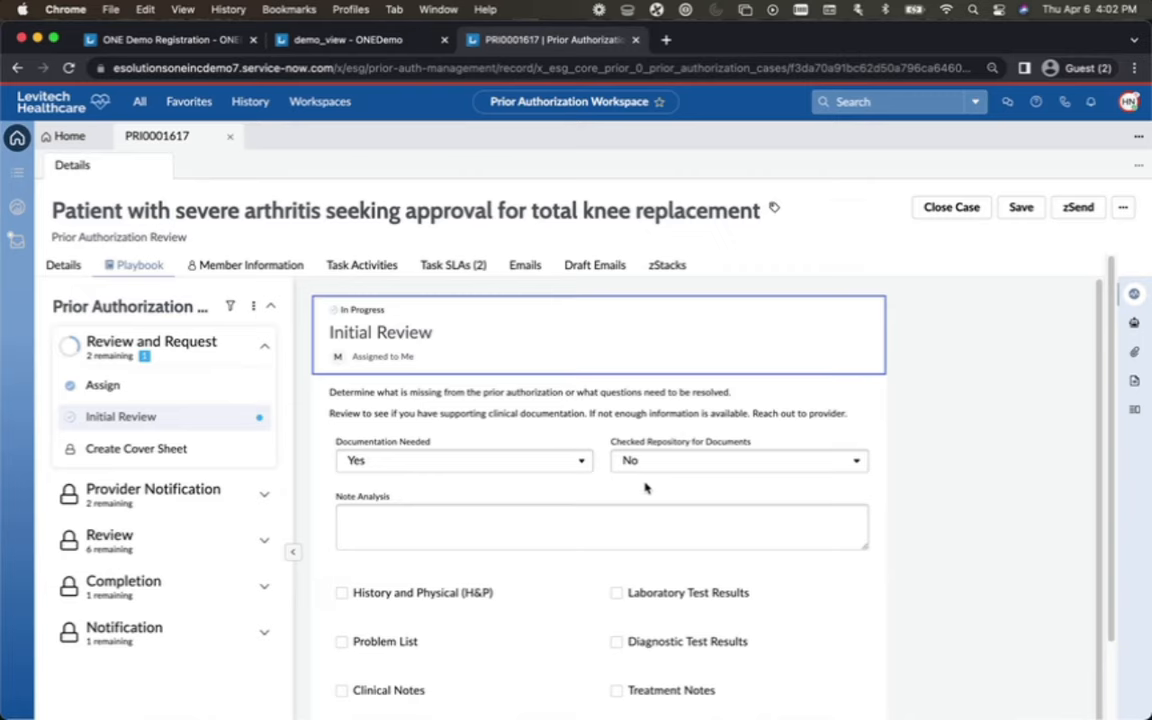
click(818, 470)
click(768, 507)
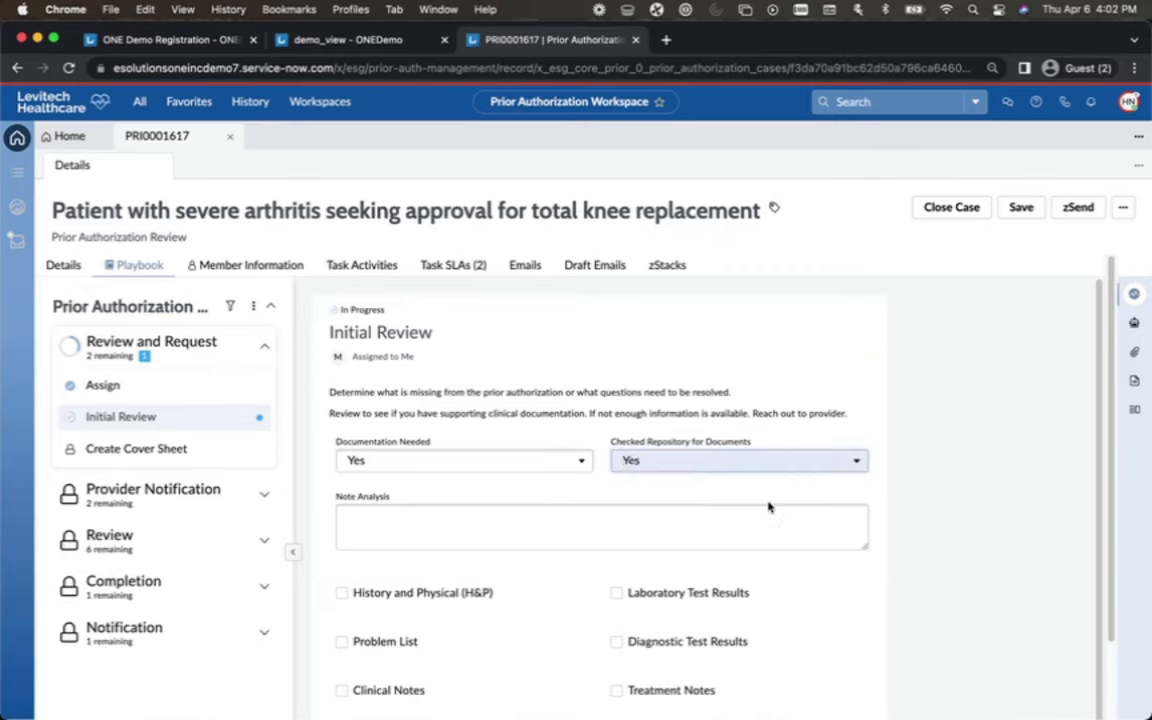
Enter "Documentation needed" as the note analysis, select History and Physical (H&P), and submit the Initial Review with Record Information expanded
click(1134, 294)
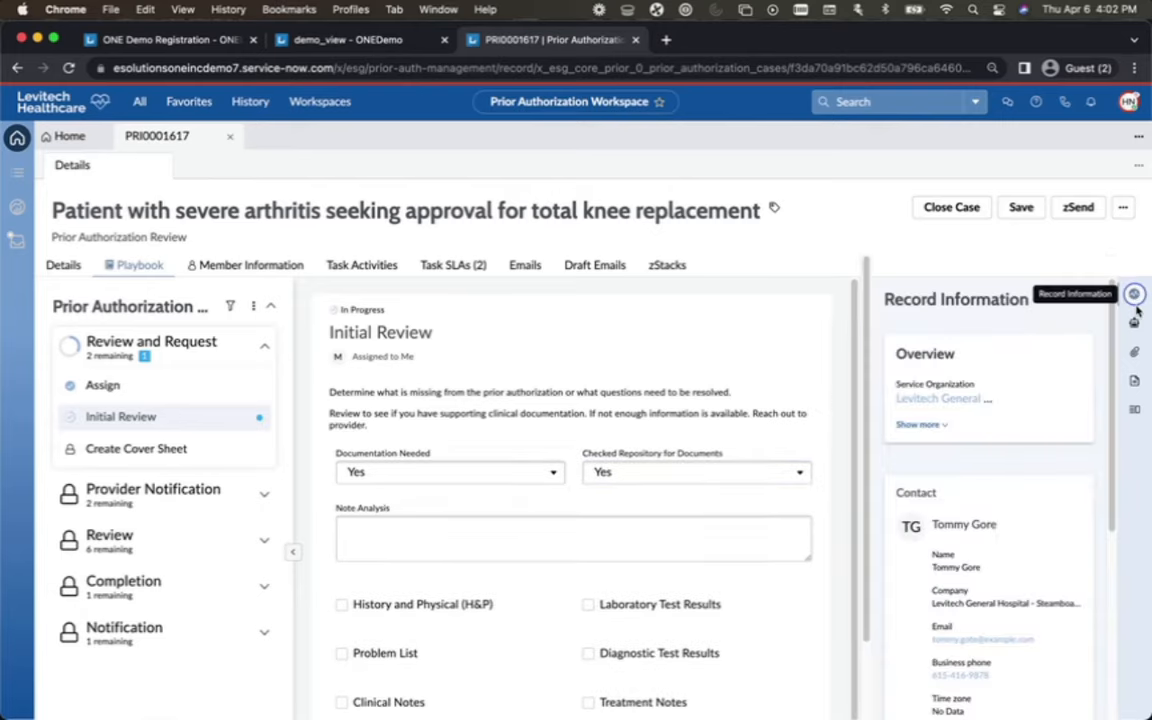
click(733, 527)
text(Do)
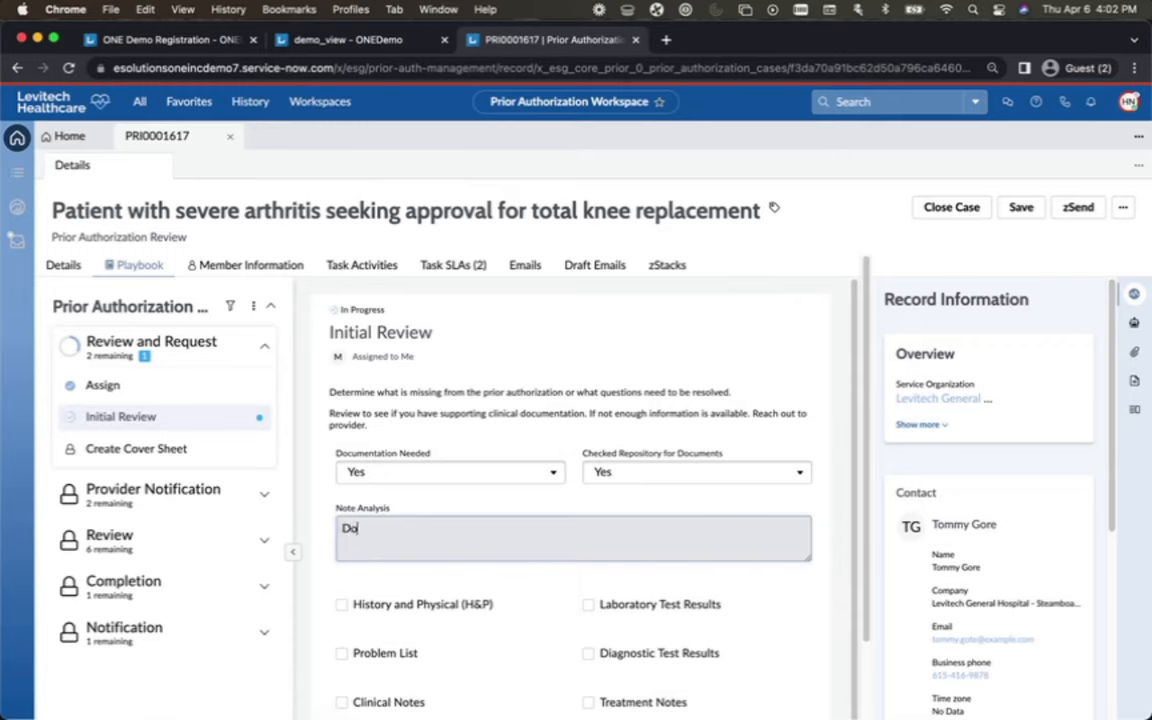
text(cumentation needed)
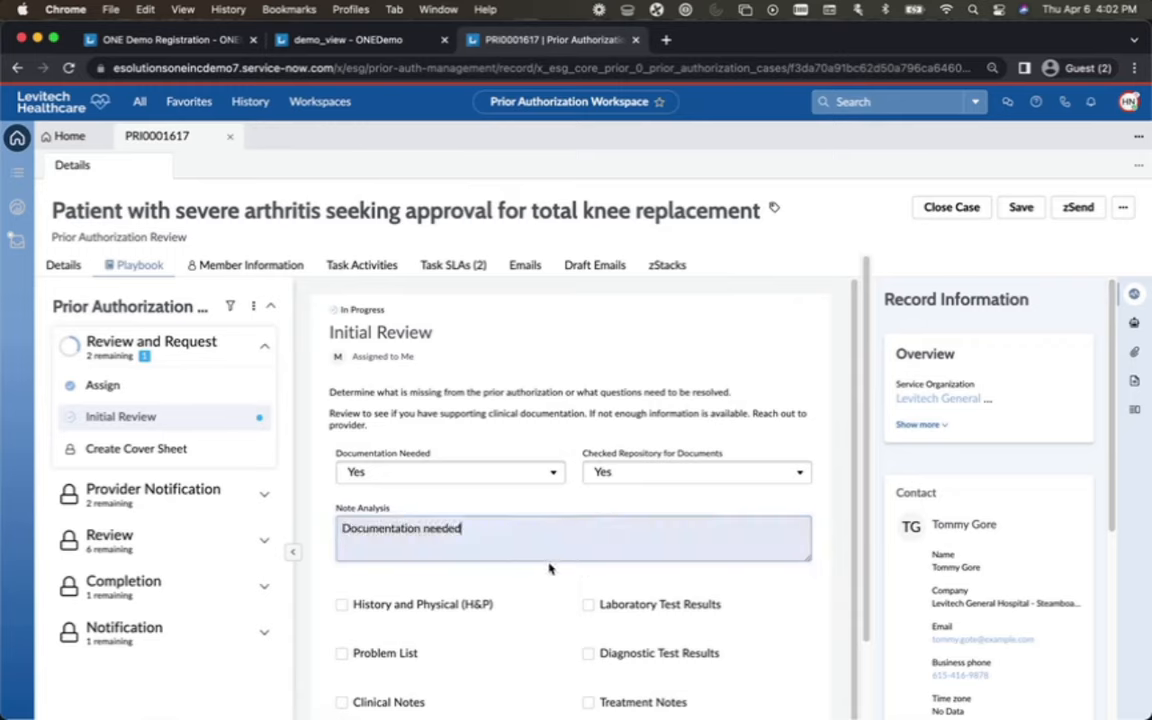
click(336, 604)
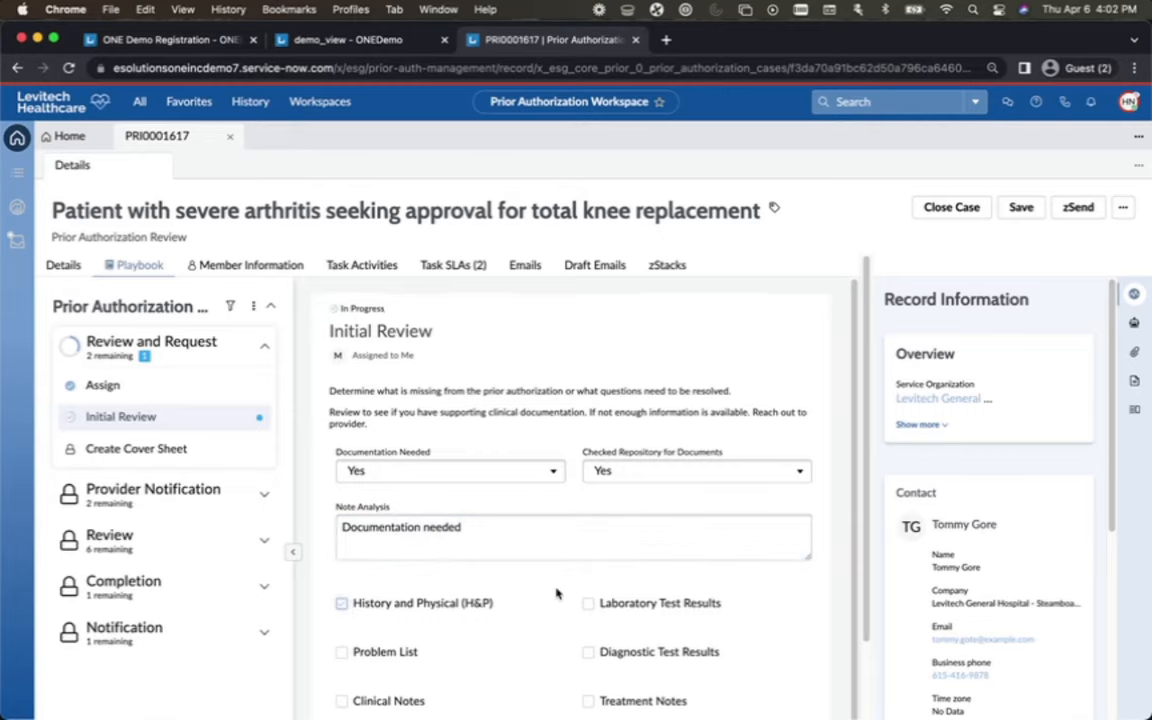
scroll(557, 594, down, 1)
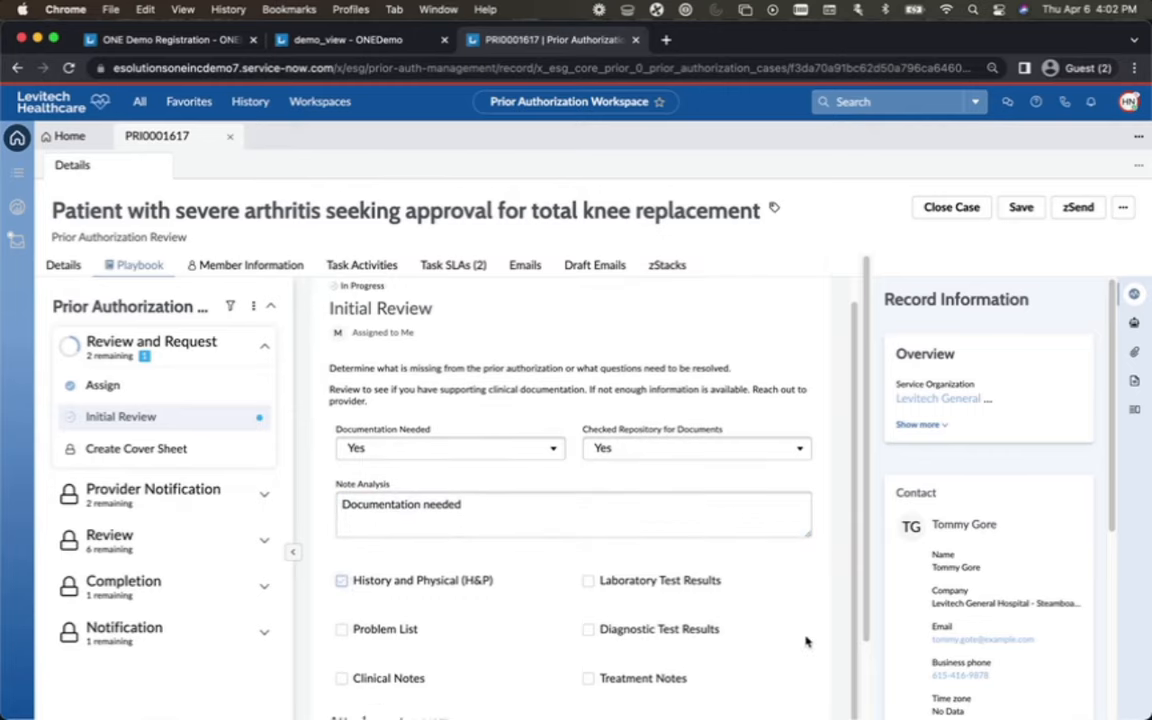
scroll(843, 648, down, 3)
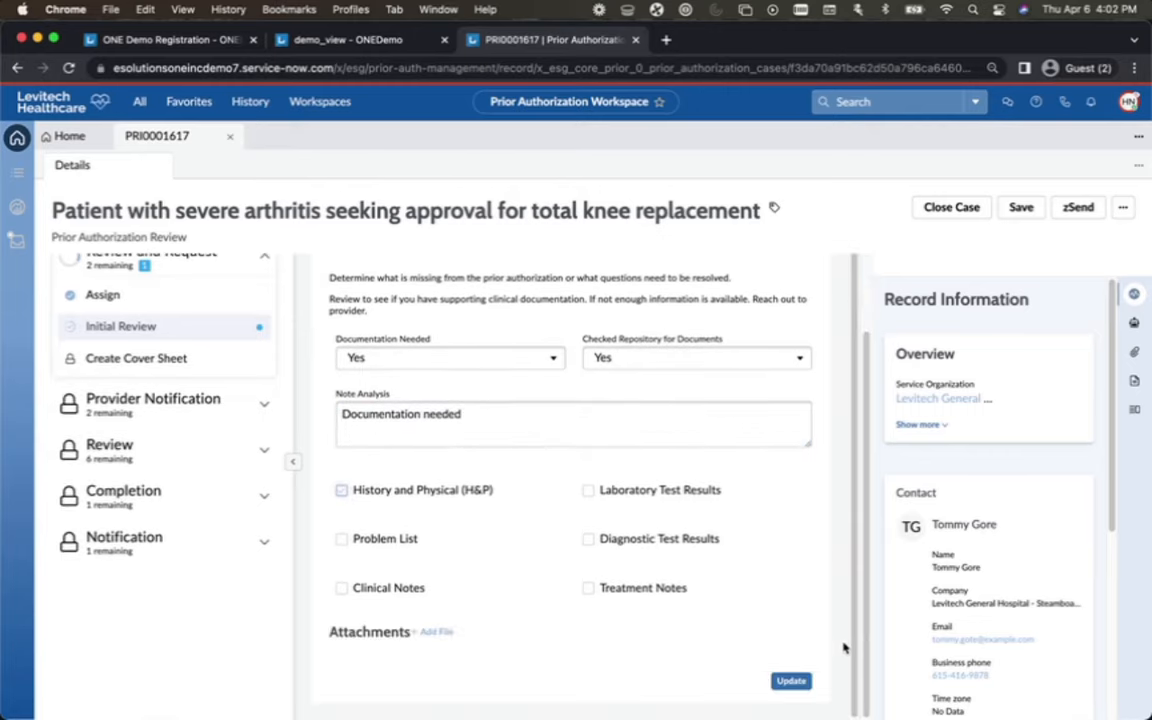
click(793, 682)
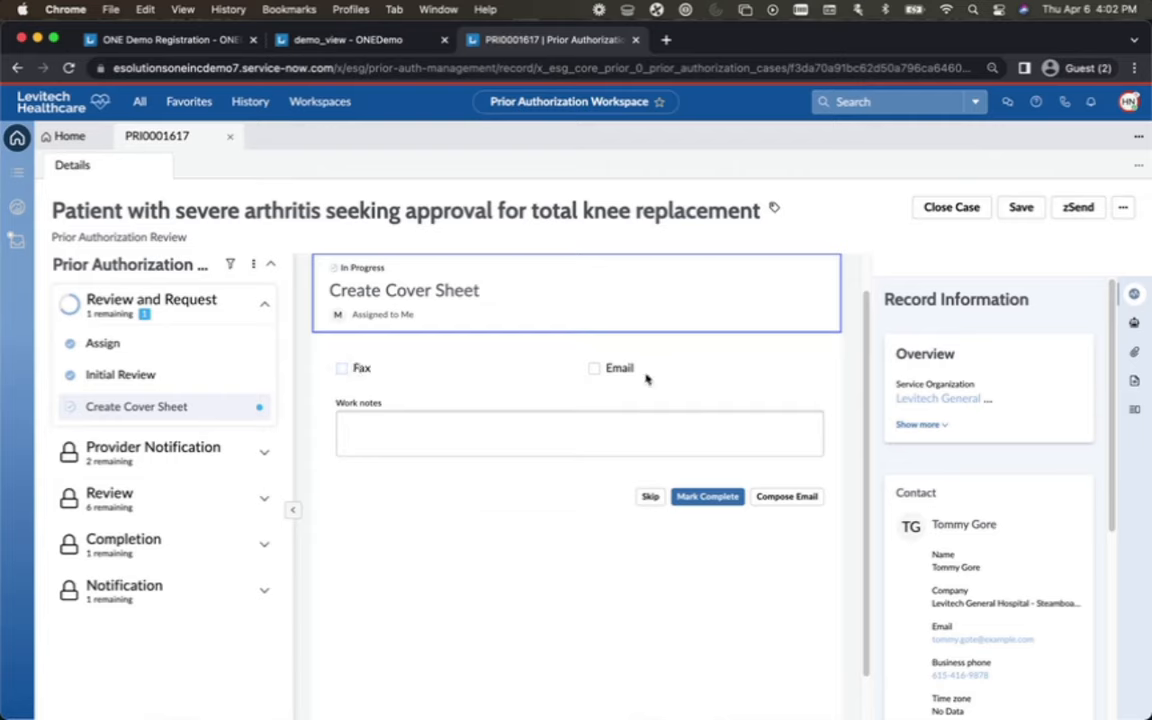
Select Fax as the delivery method for the cover sheet and complete the Create Cover Sheet activity
click(342, 368)
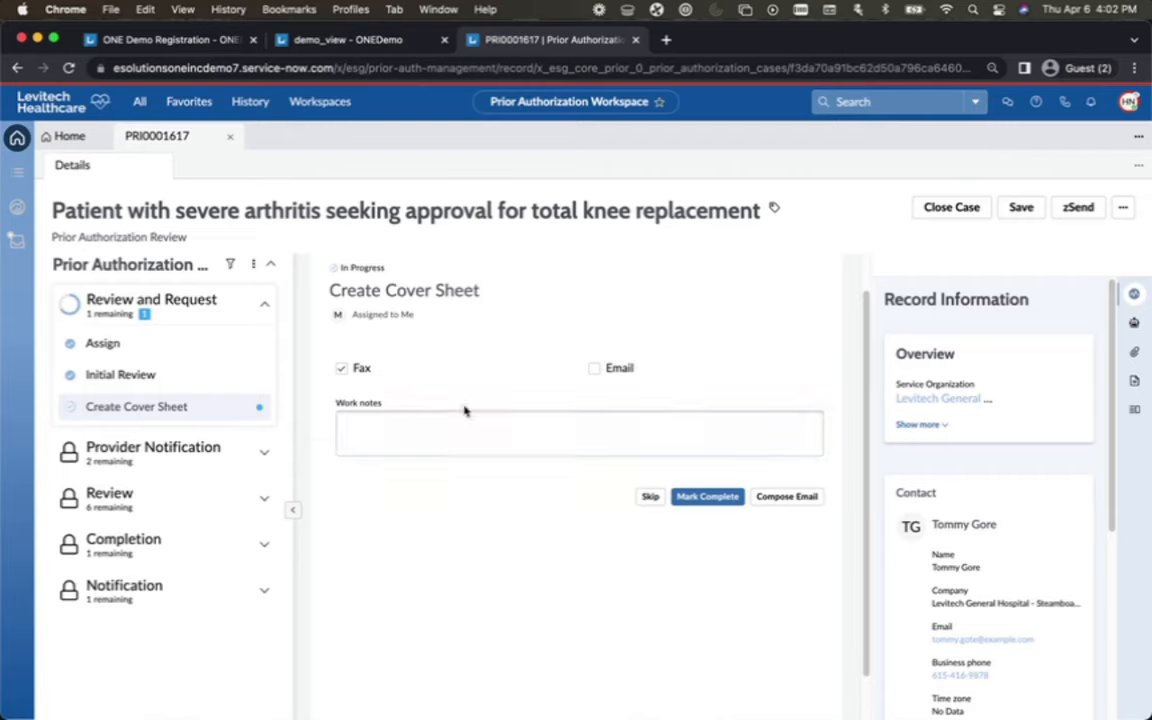
click(714, 497)
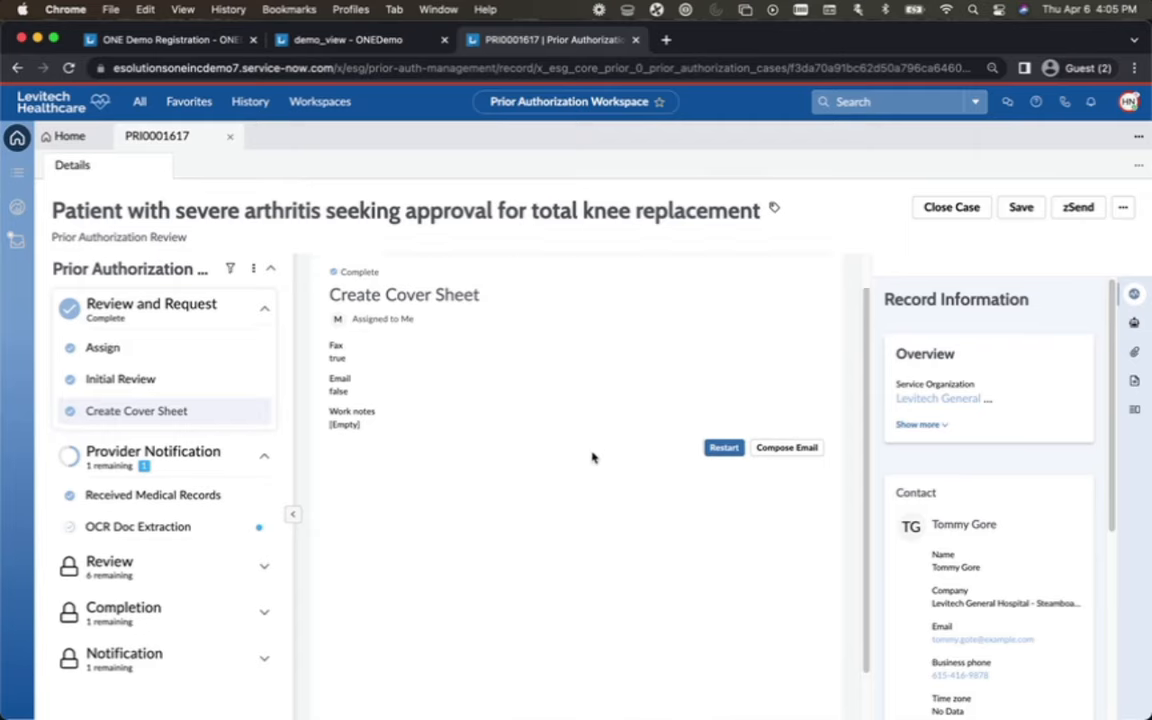
Check the case details and activity stream, and view the Prior Auth - Medical Record attachment and close it
click(78, 267)
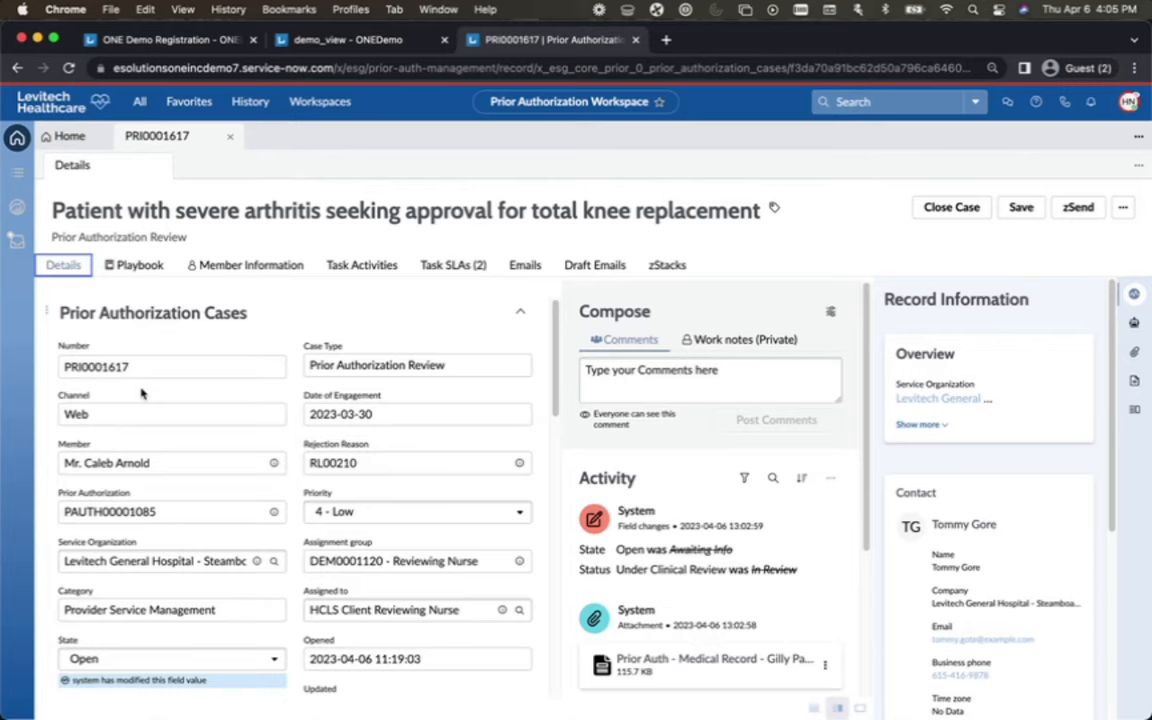
click(138, 265)
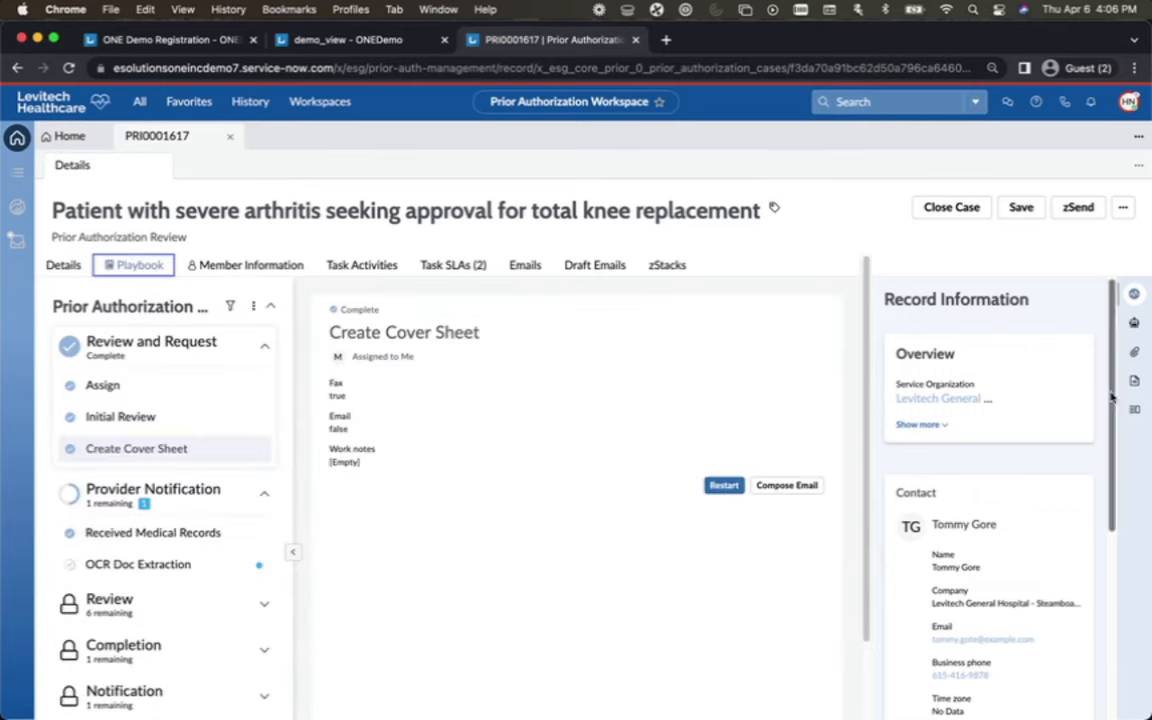
click(1136, 355)
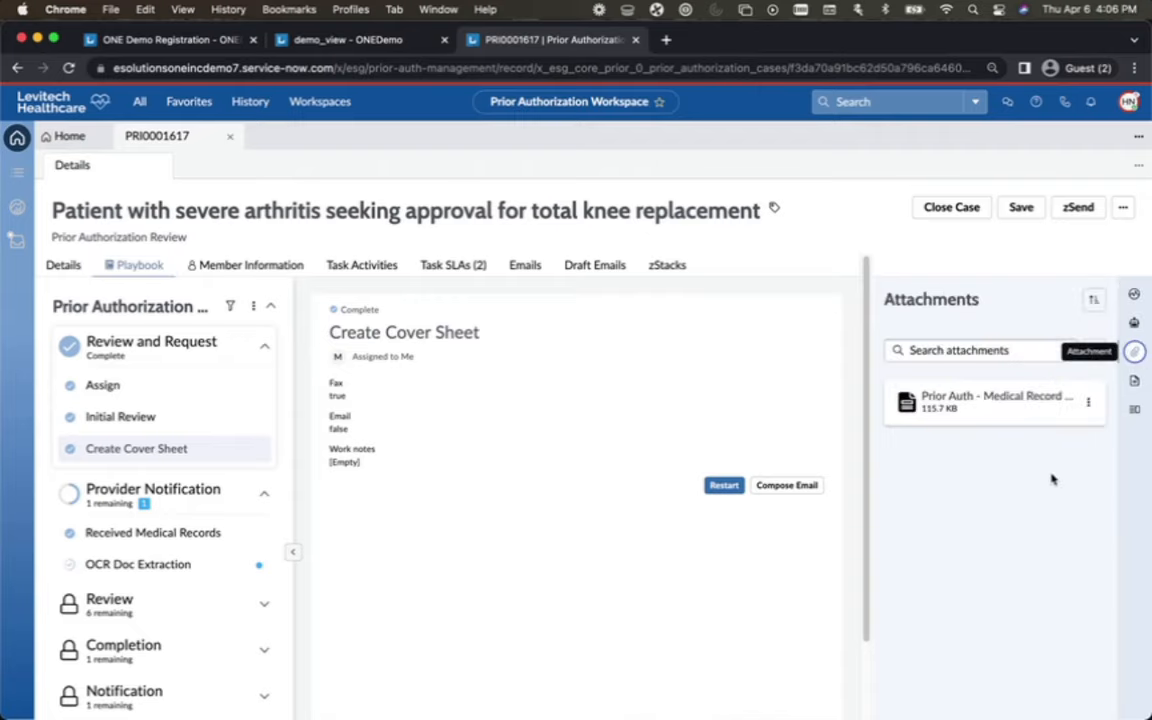
click(969, 411)
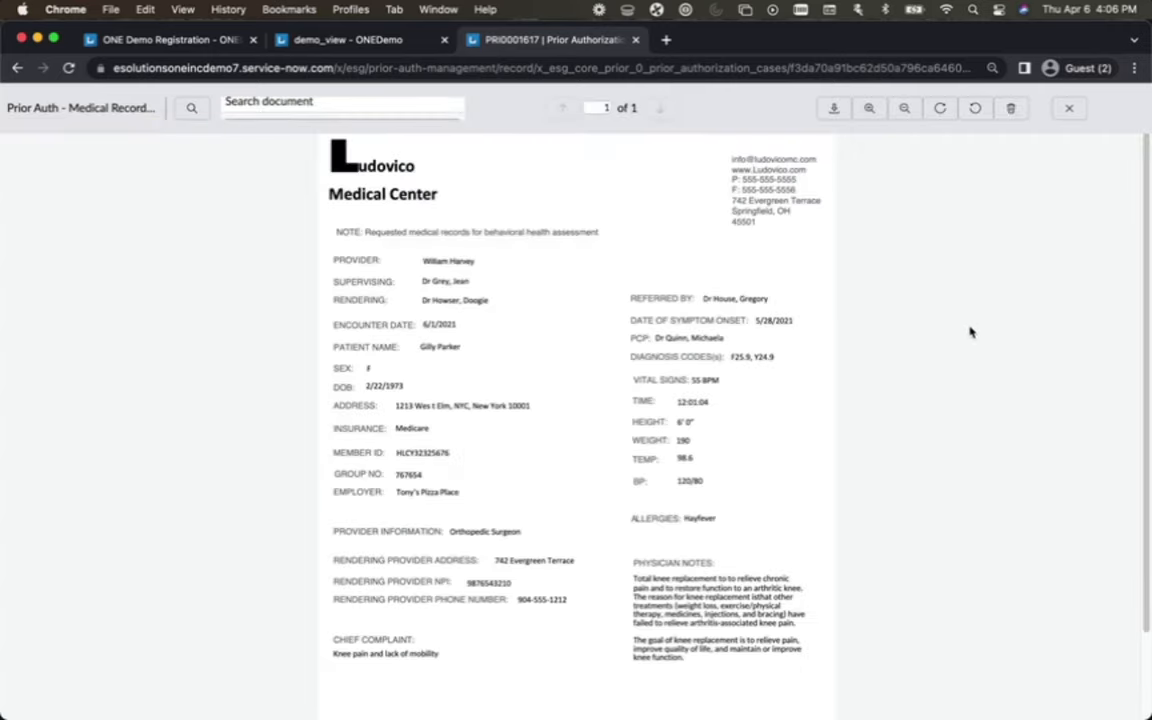
click(1069, 107)
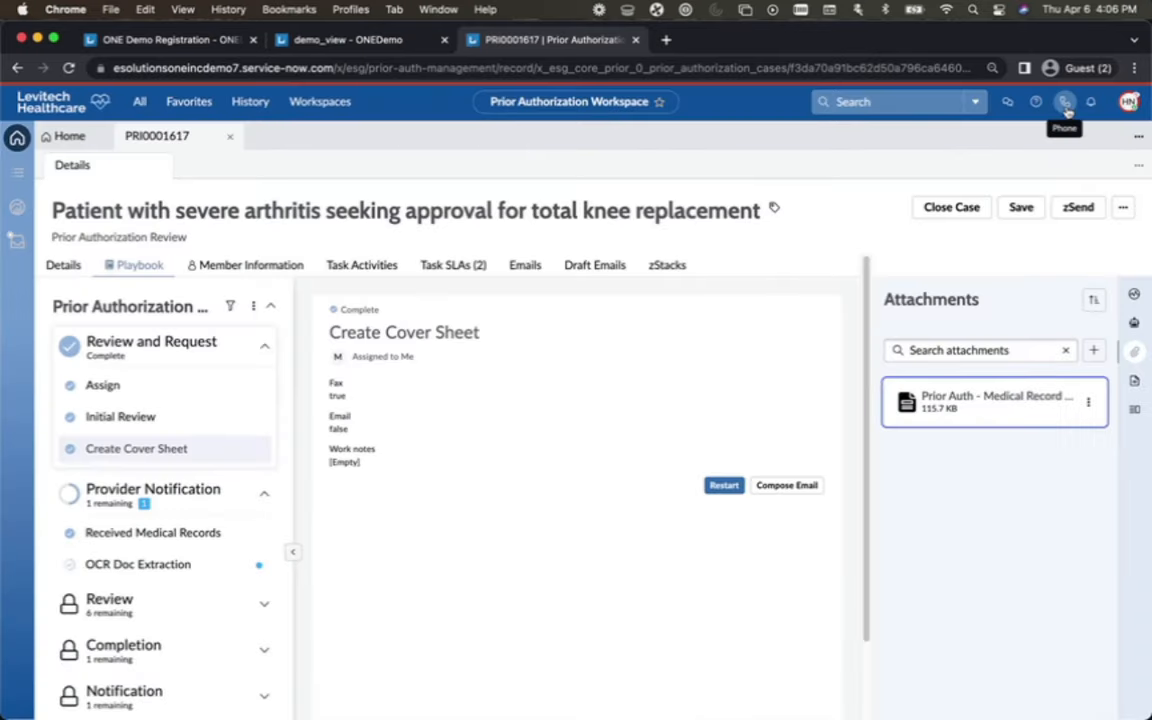
Review the extracted diagnosis codes, allergies, member ID and provider NPI in OCR Doc Extraction, and mark the activity complete
click(155, 566)
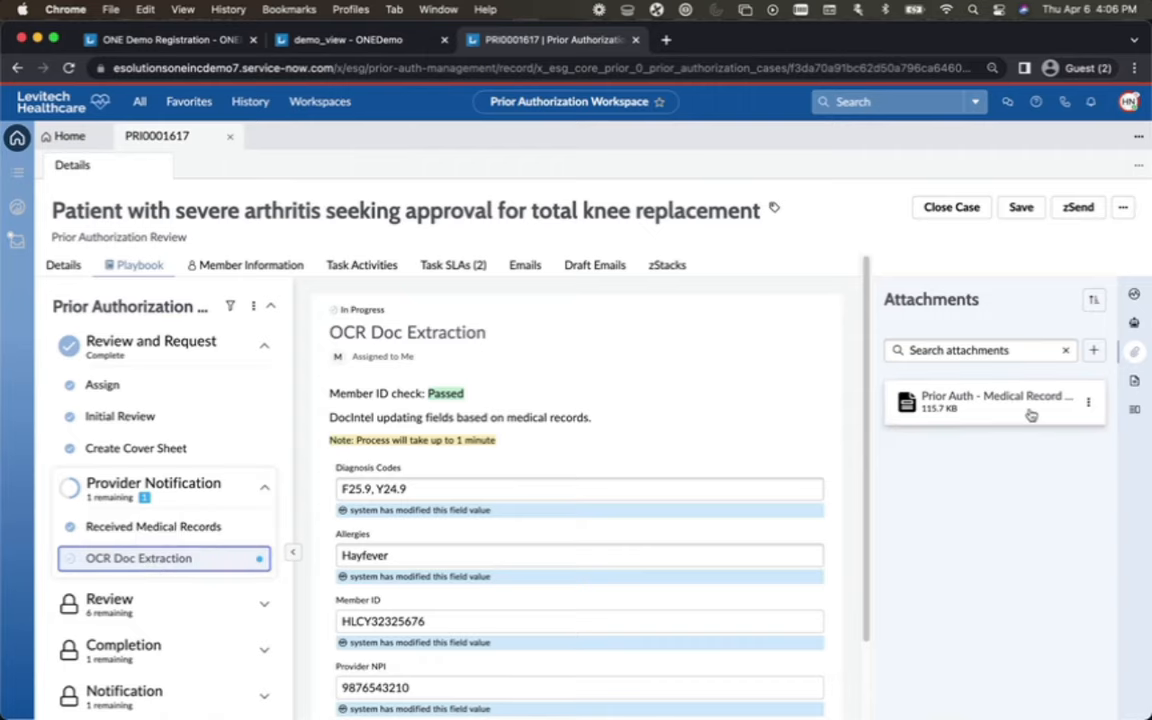
scroll(856, 413, down, 1)
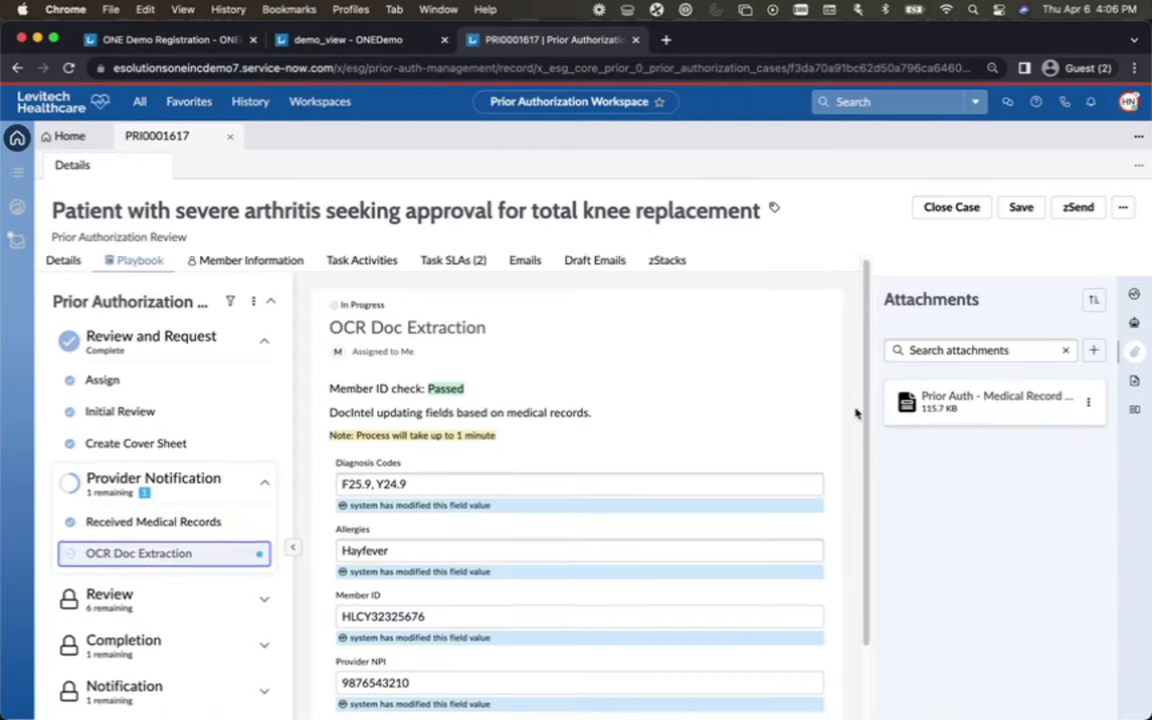
scroll(856, 413, down, 3)
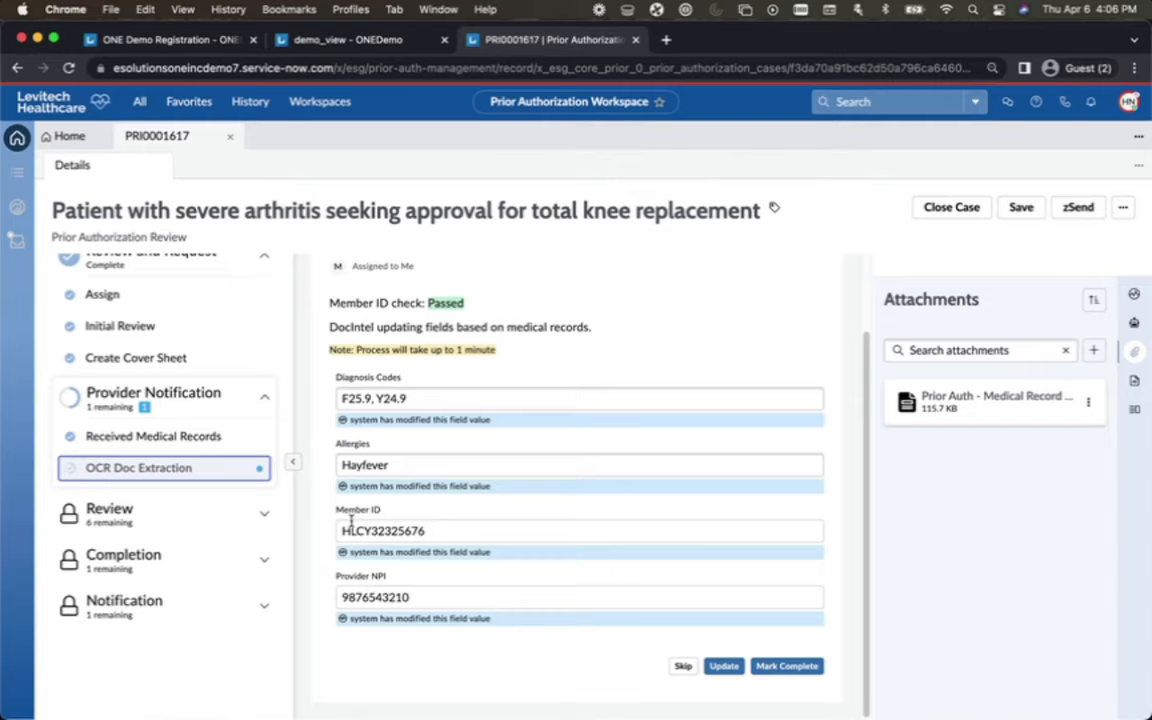
scroll(350, 520, up, 3)
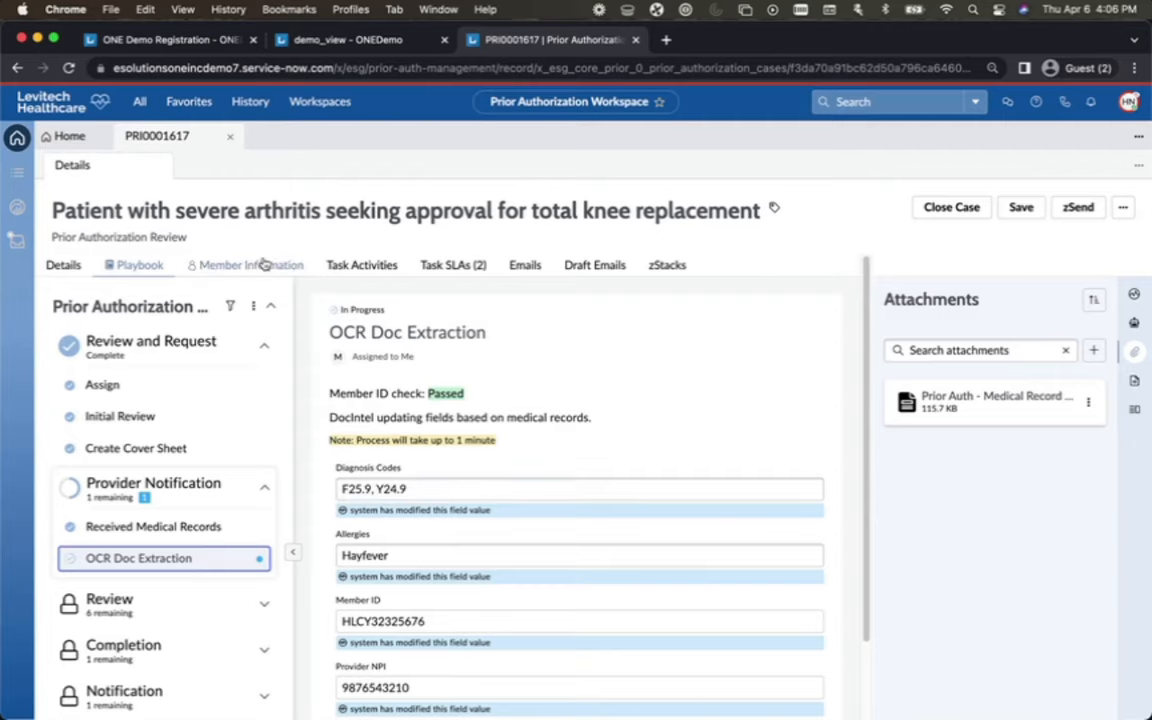
scroll(865, 378, down, 1)
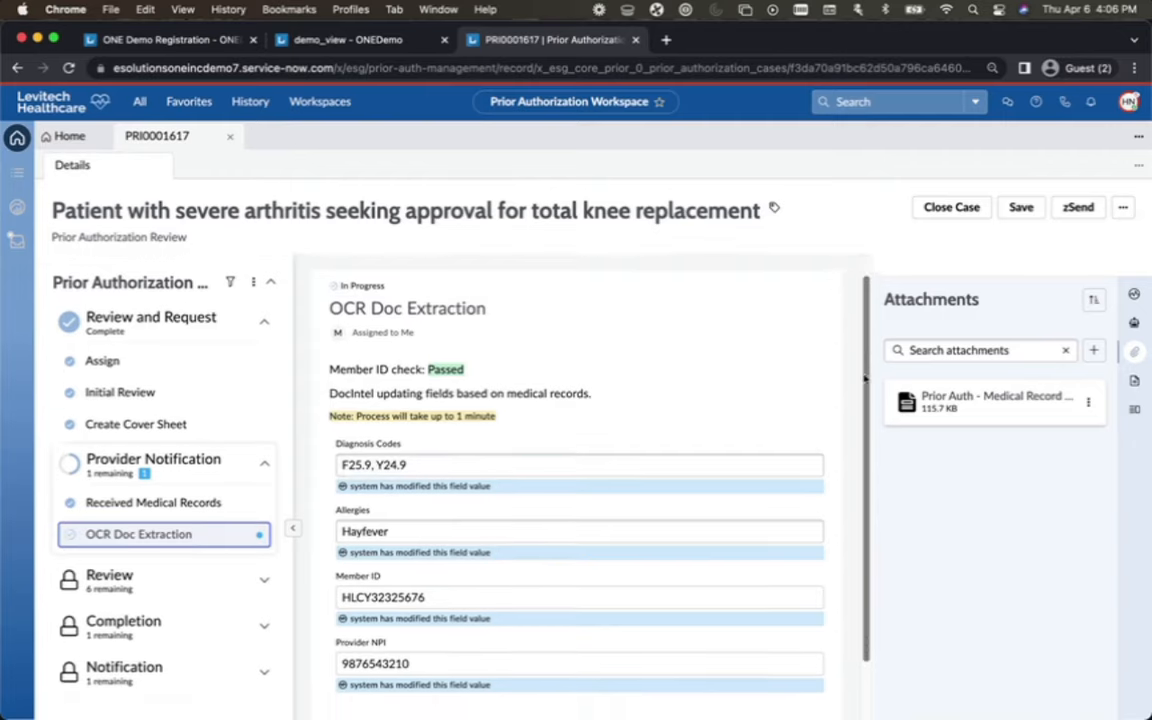
scroll(860, 520, down, 2)
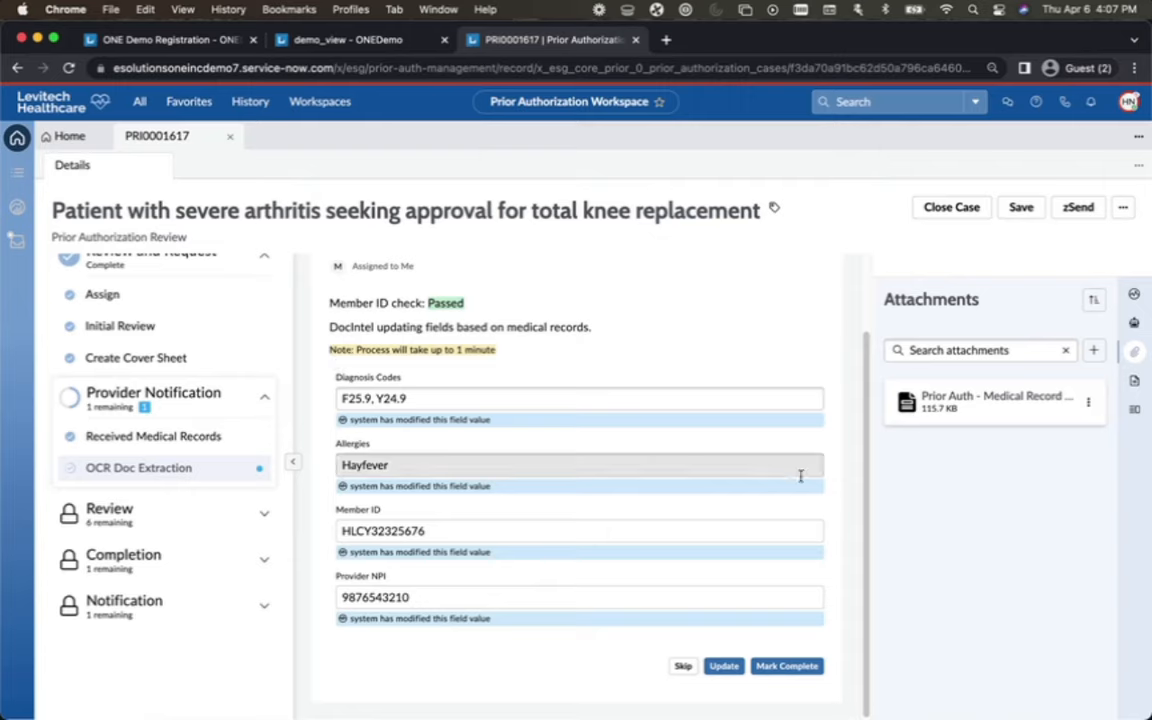
click(800, 665)
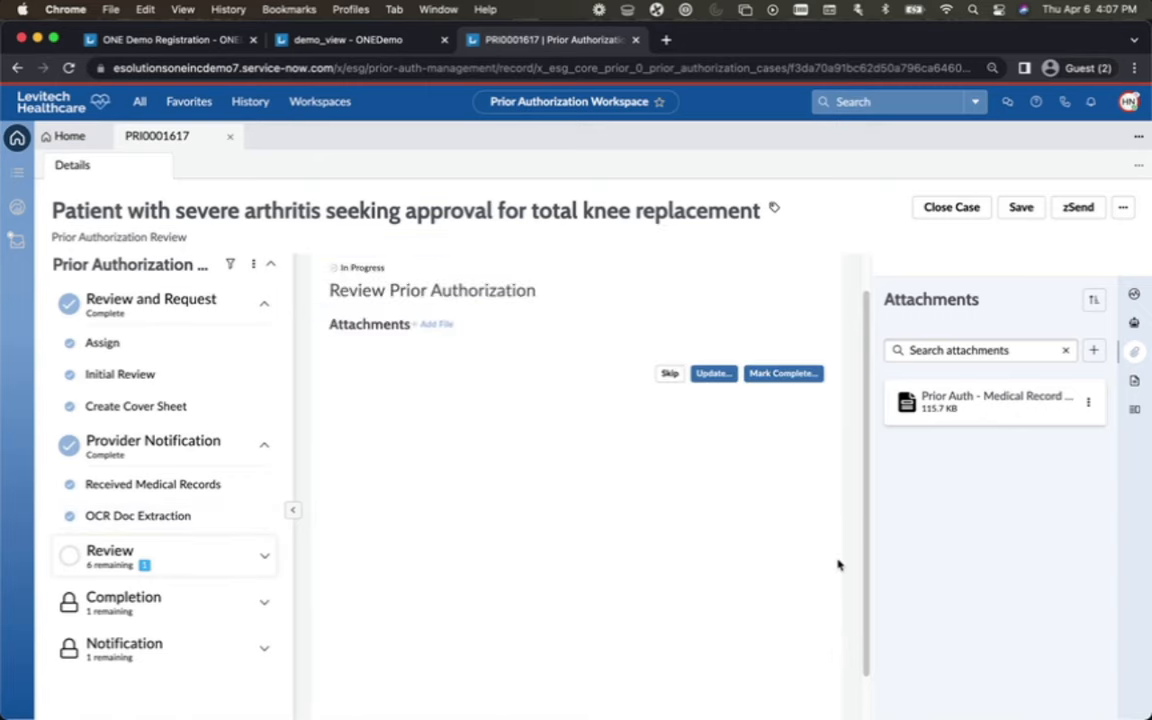
Review the authorization's fields and clinical description in the Review Prior Authorization activity, and mark it complete
click(805, 374)
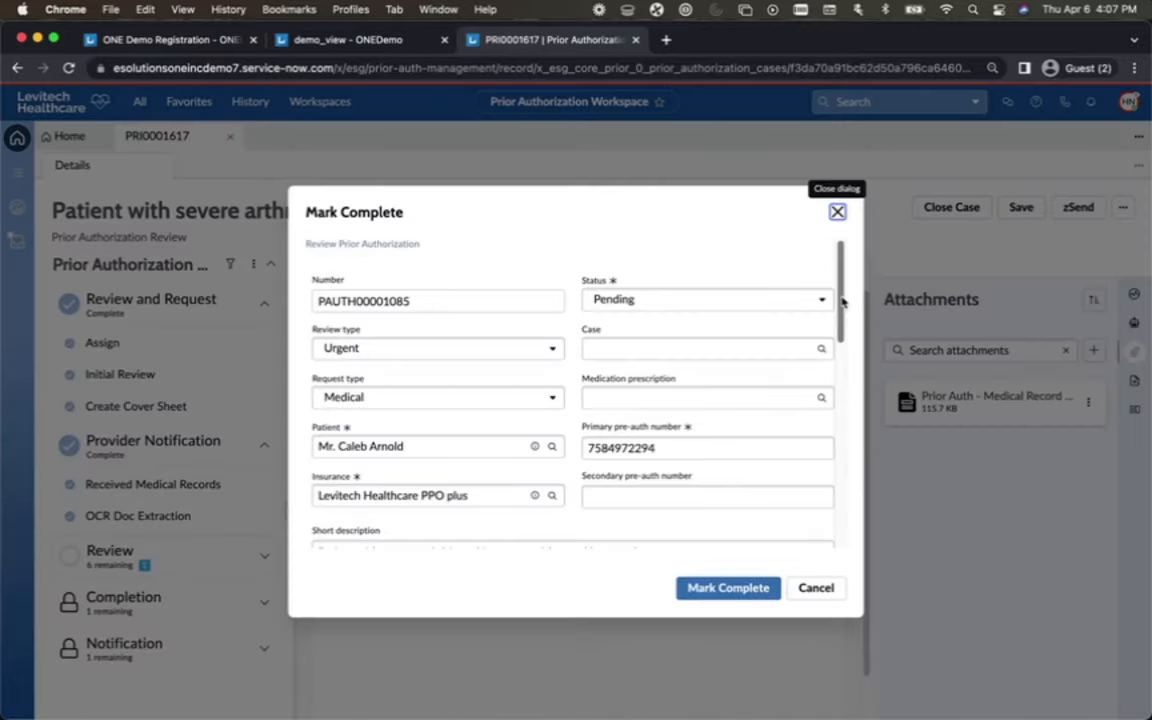
drag(843, 302, 845, 293)
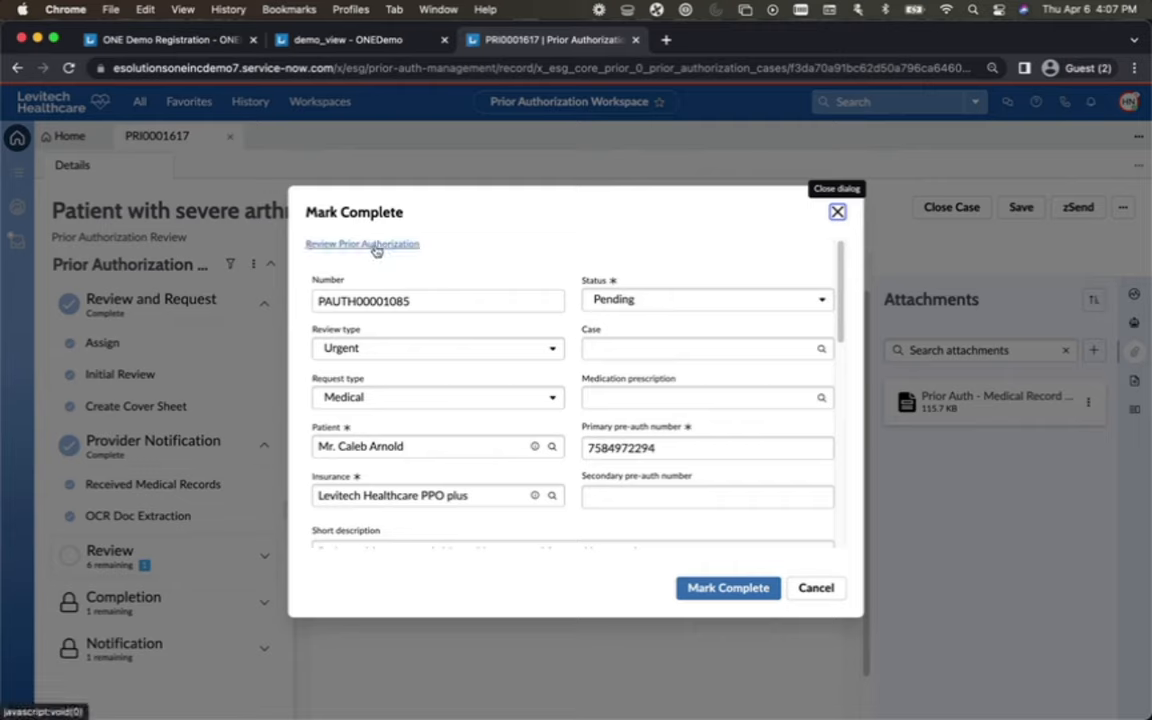
drag(839, 270, 810, 390)
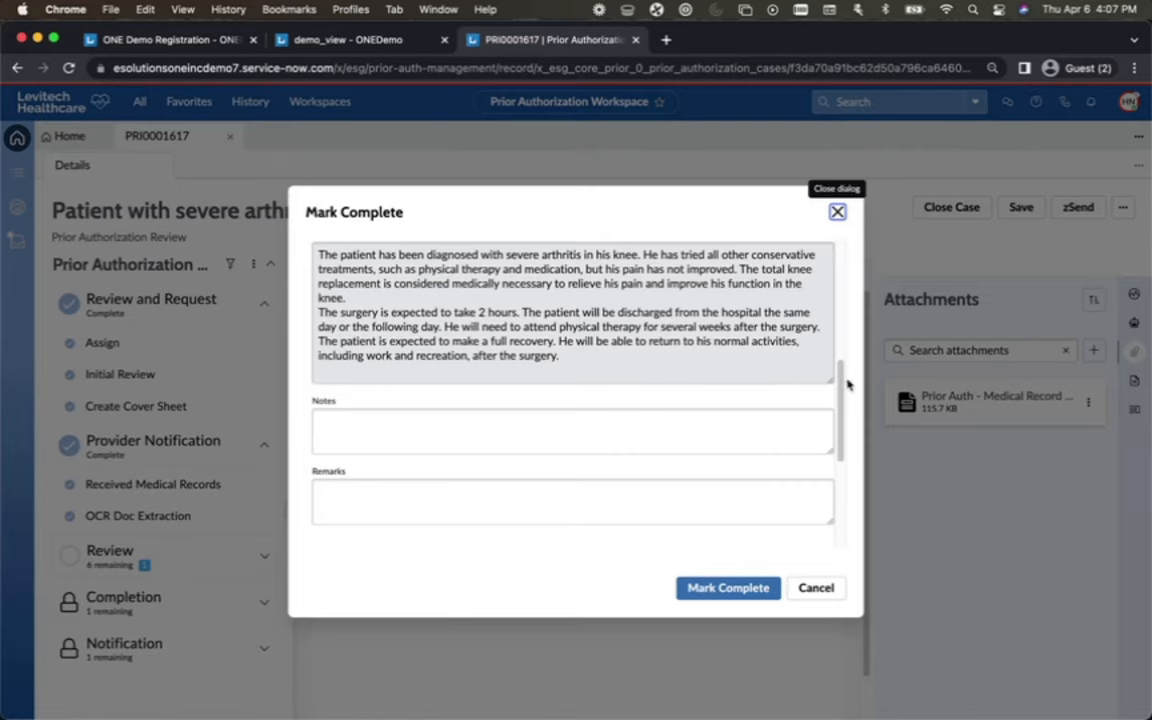
scroll(843, 388, down, 3)
click(735, 588)
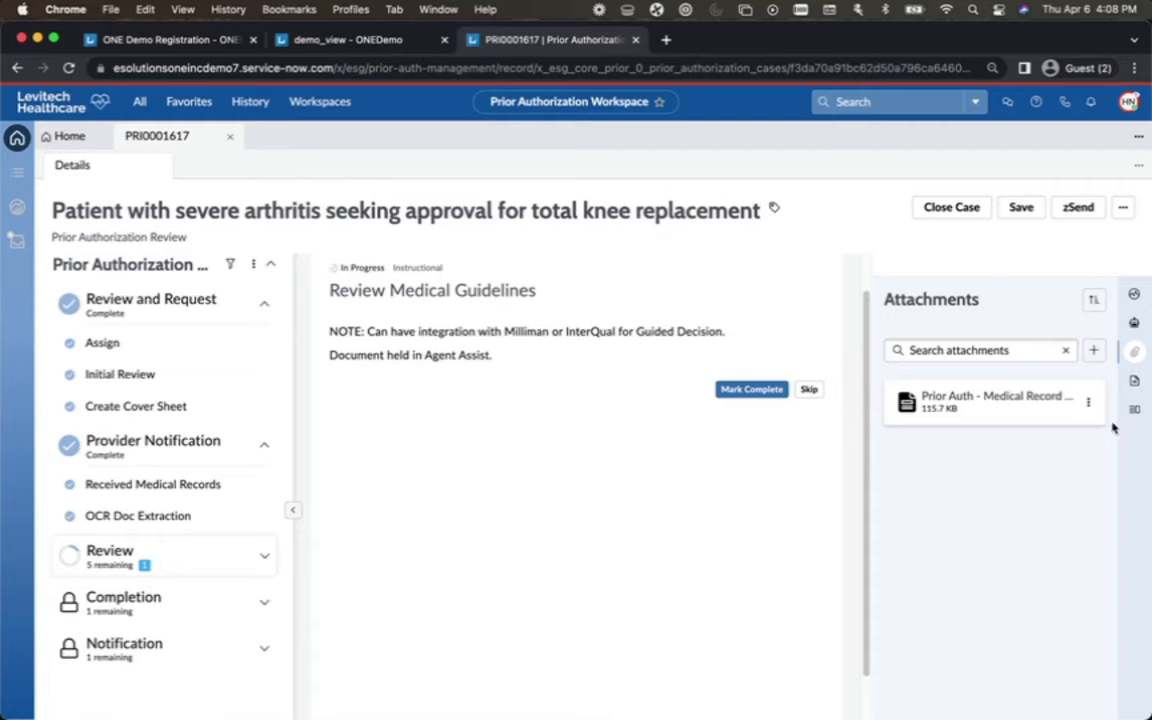
Read the Medical Guidelines article in Agent Assist and mark the Review Medical Guidelines activity complete
click(1134, 322)
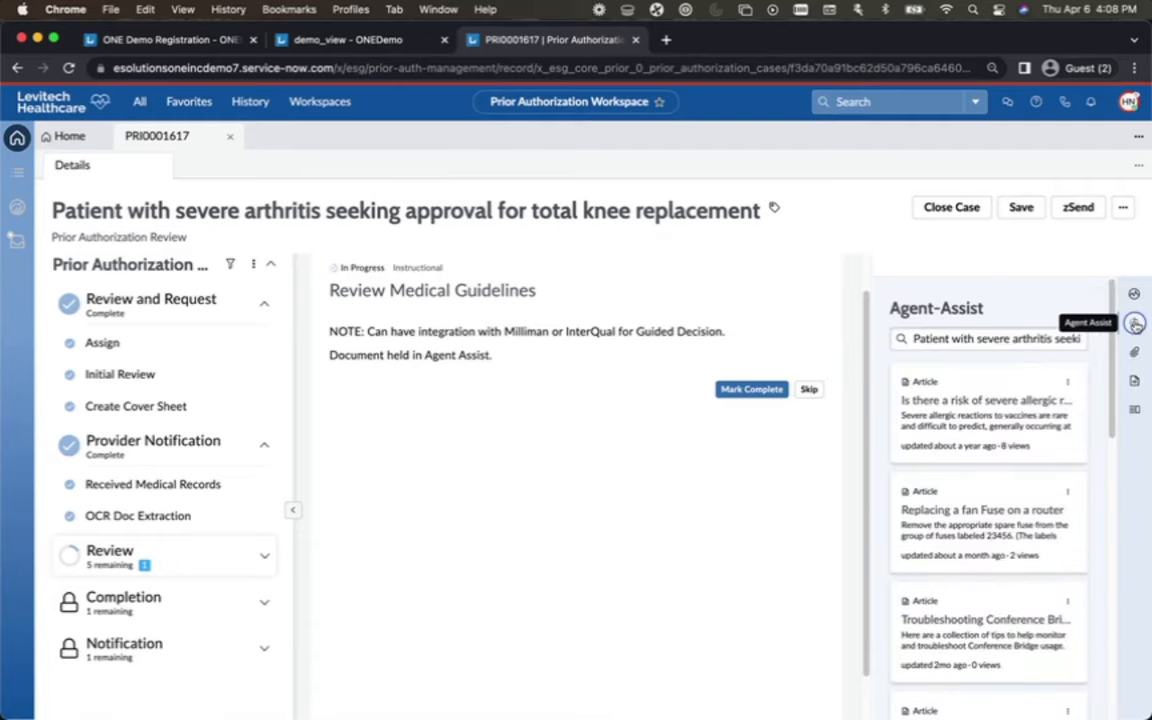
scroll(1053, 497, down, 4)
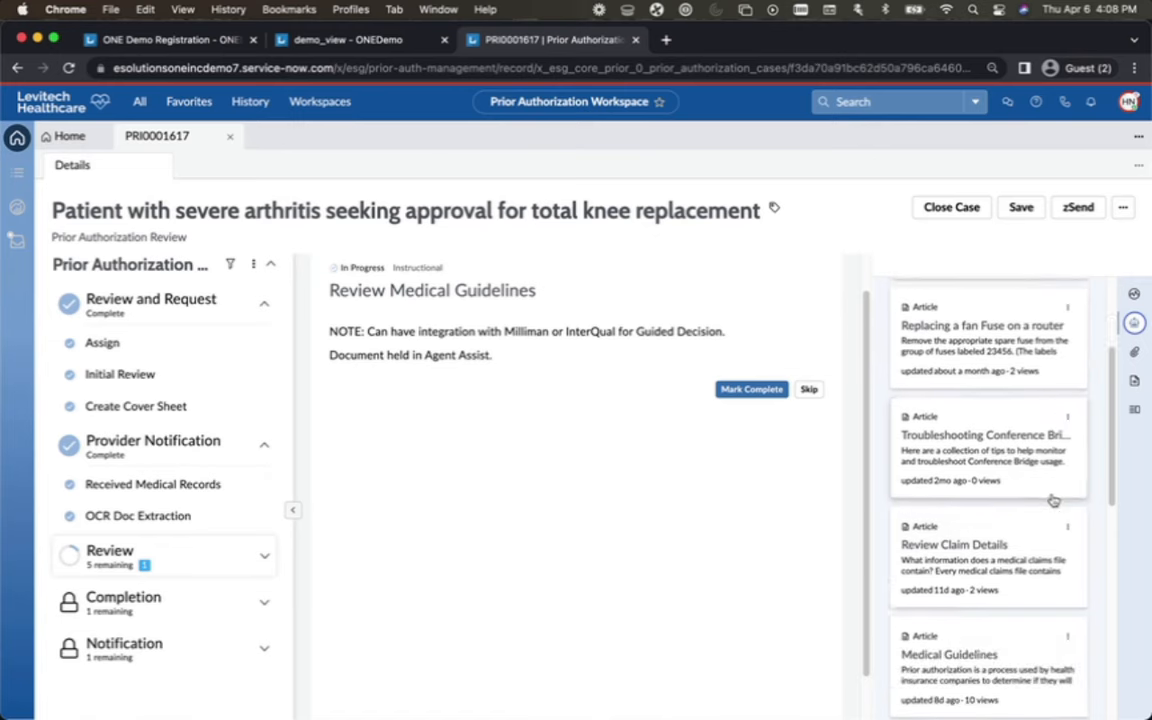
click(1003, 640)
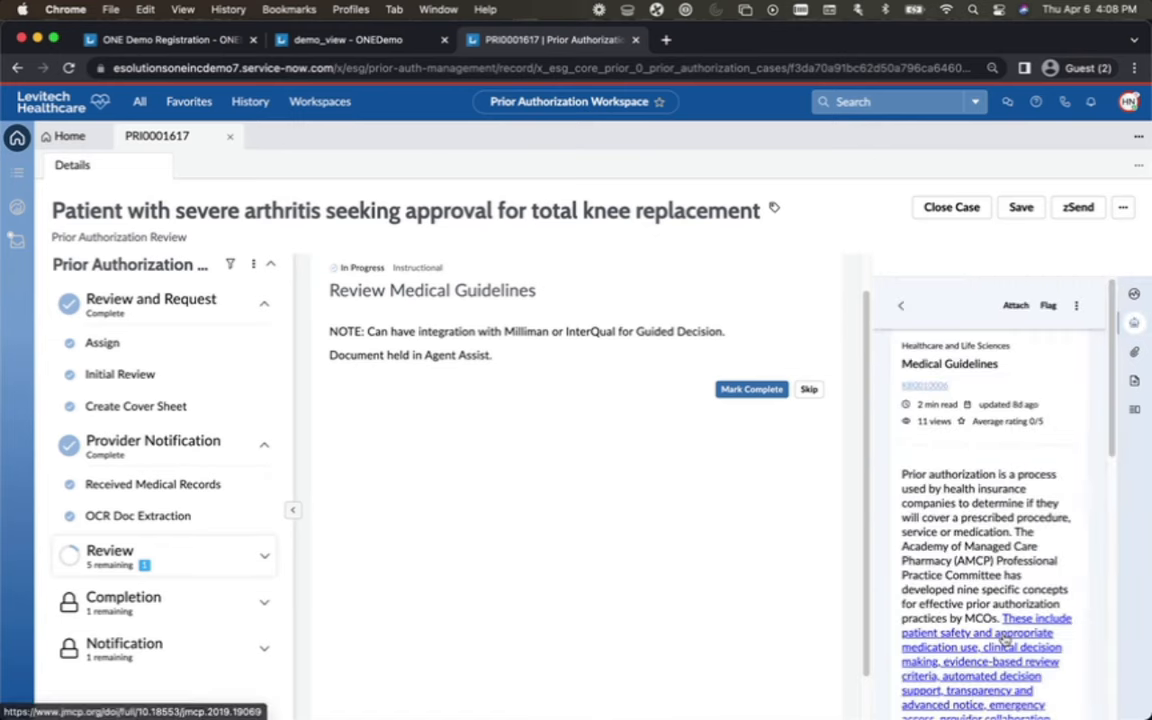
scroll(960, 560, down, 2)
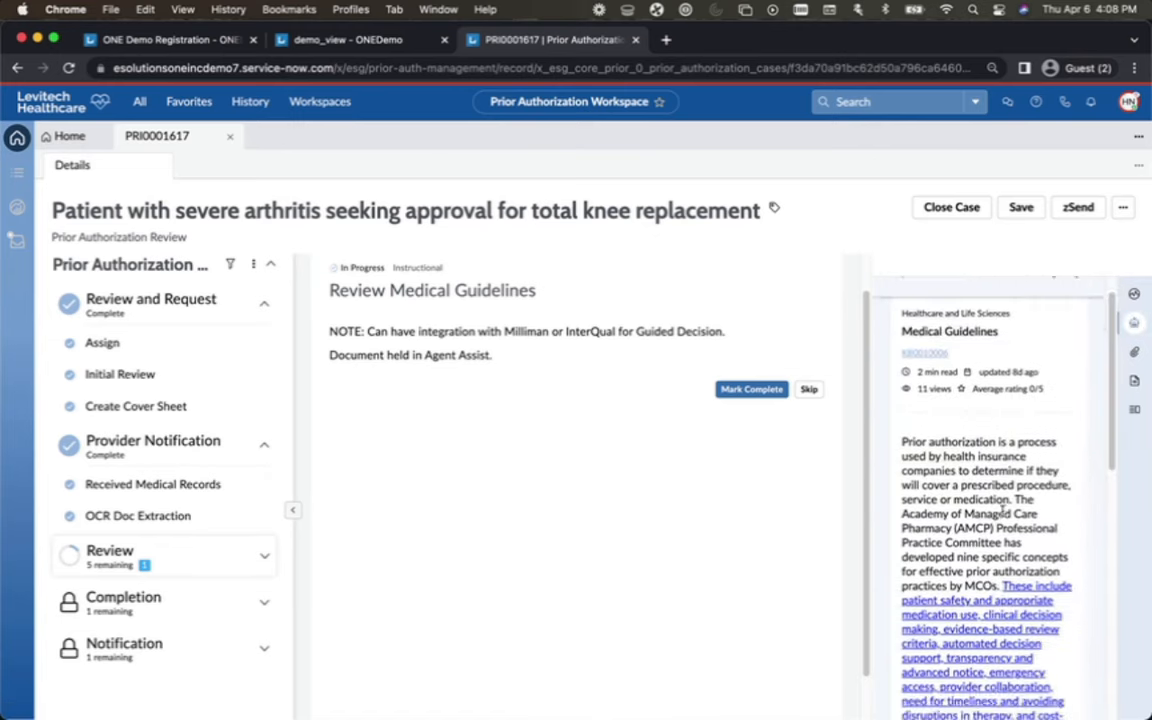
click(734, 390)
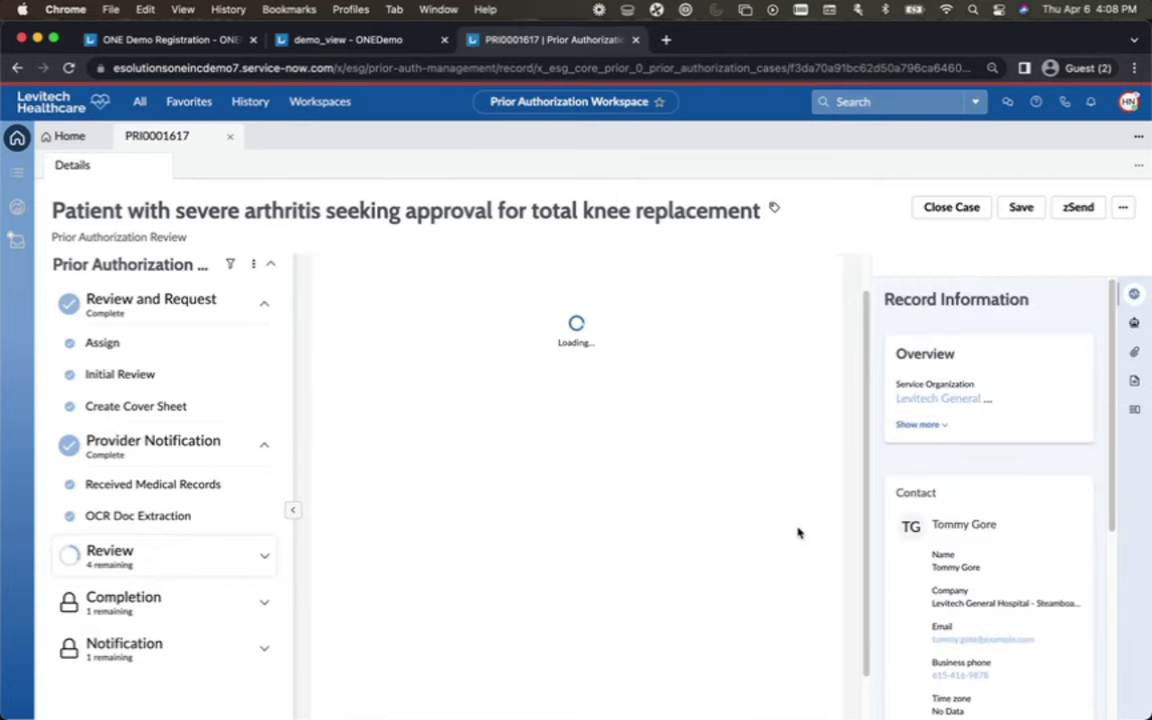
Start the Medical Necessity Guided Decision in the Review stage, keeping Yes for guidance on checking medical necessity
click(260, 605)
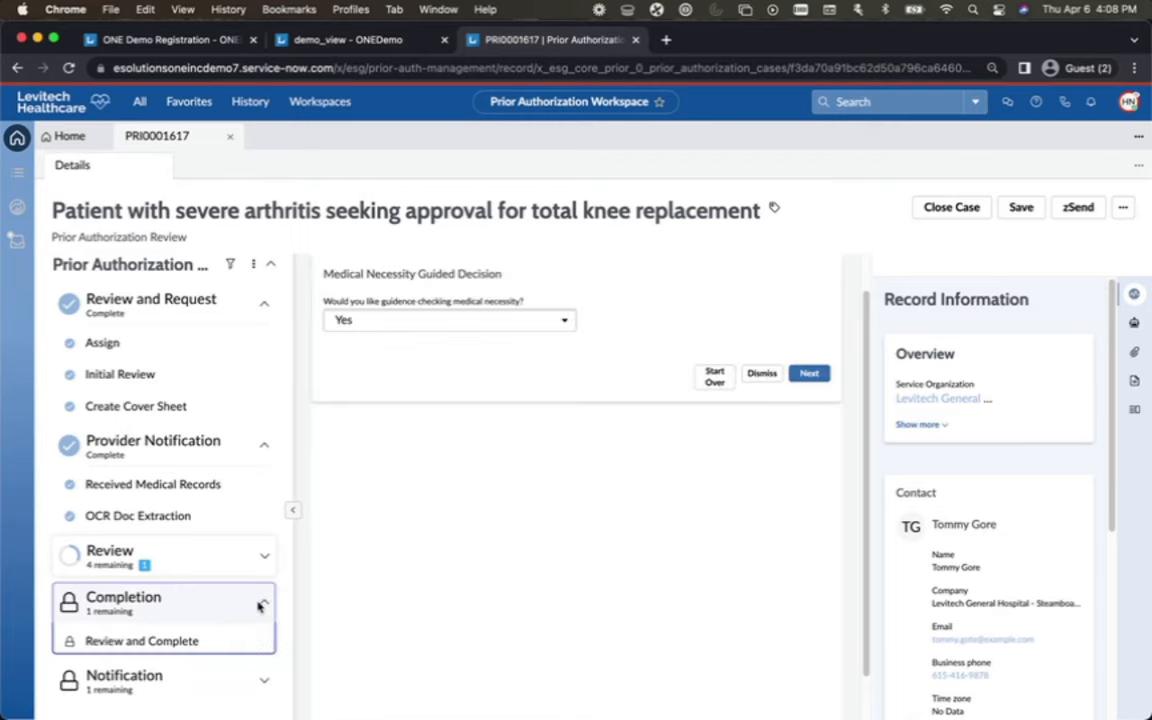
click(261, 603)
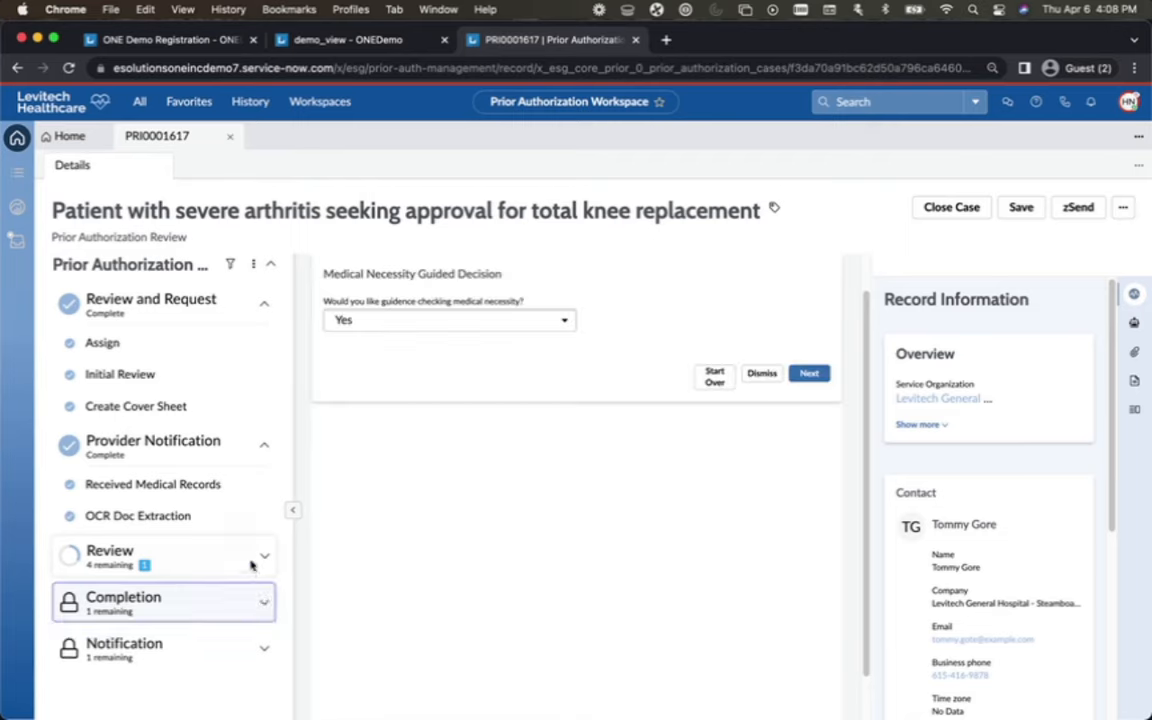
click(256, 558)
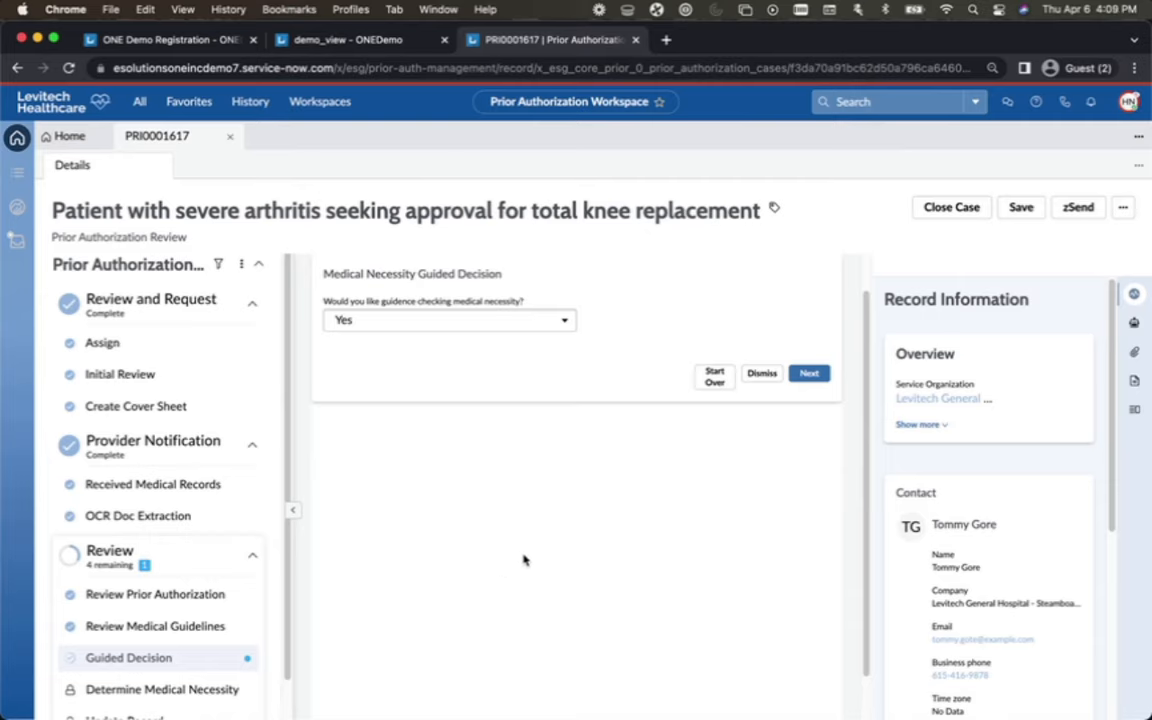
click(544, 322)
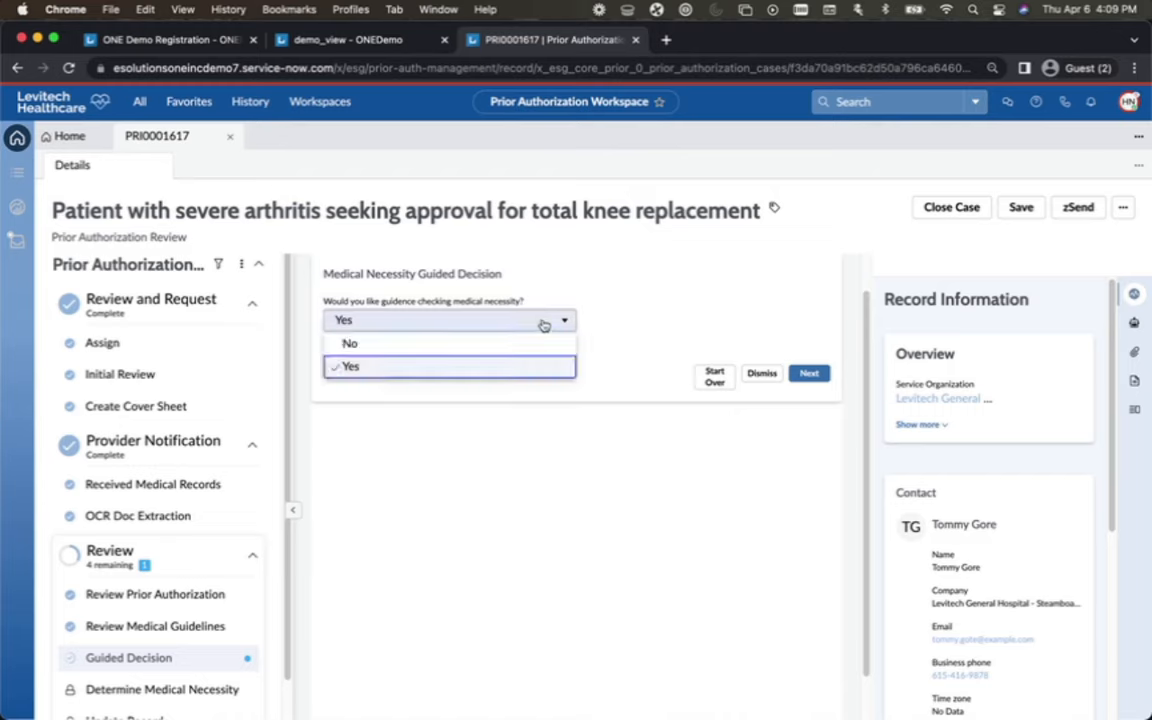
click(544, 322)
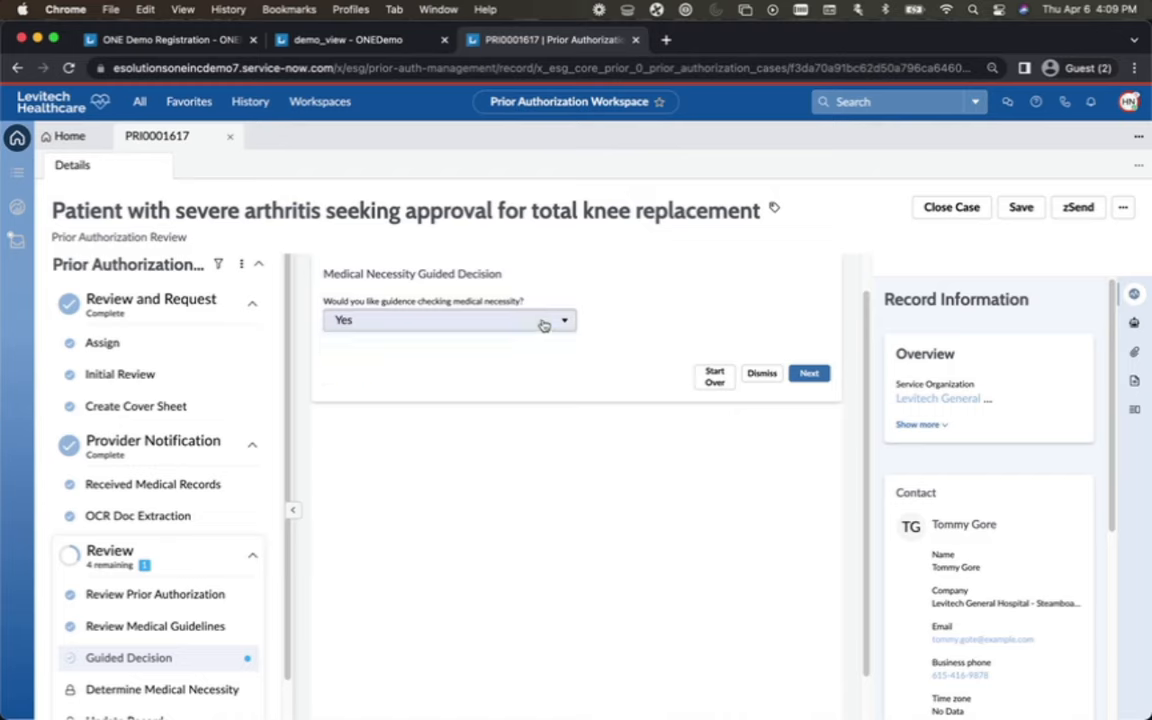
click(808, 374)
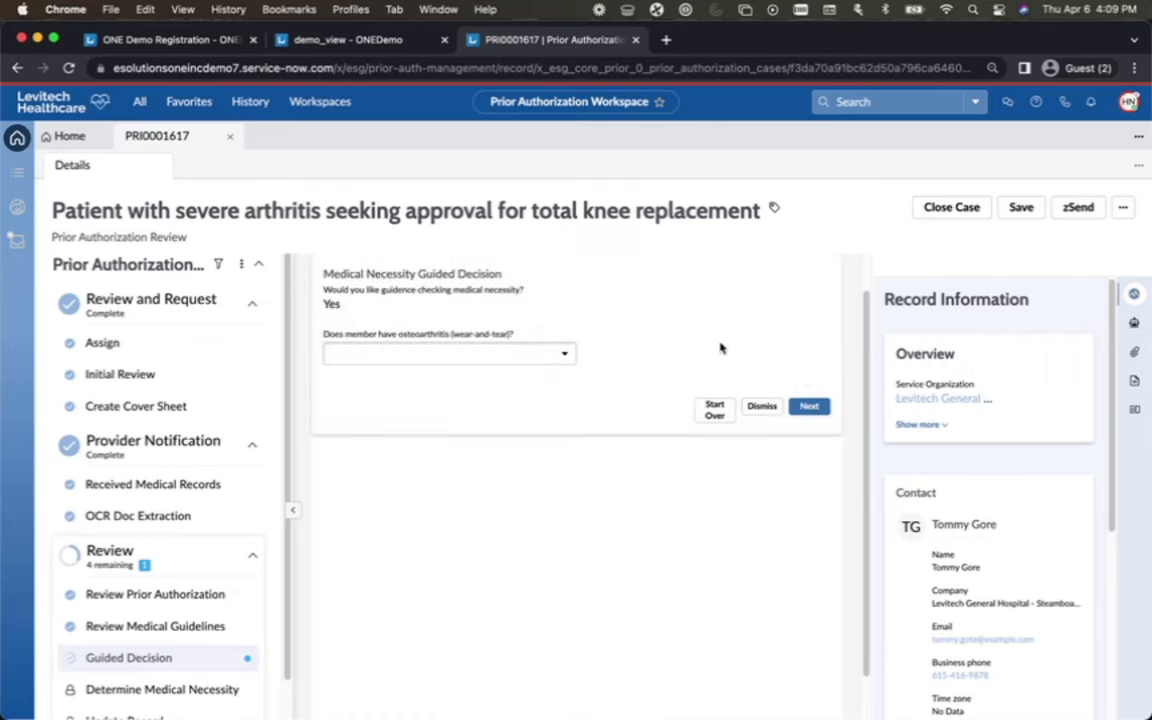
Answer Yes to the member having osteoarthritis and No to rheumatoid arthritis in the guided decision
click(558, 355)
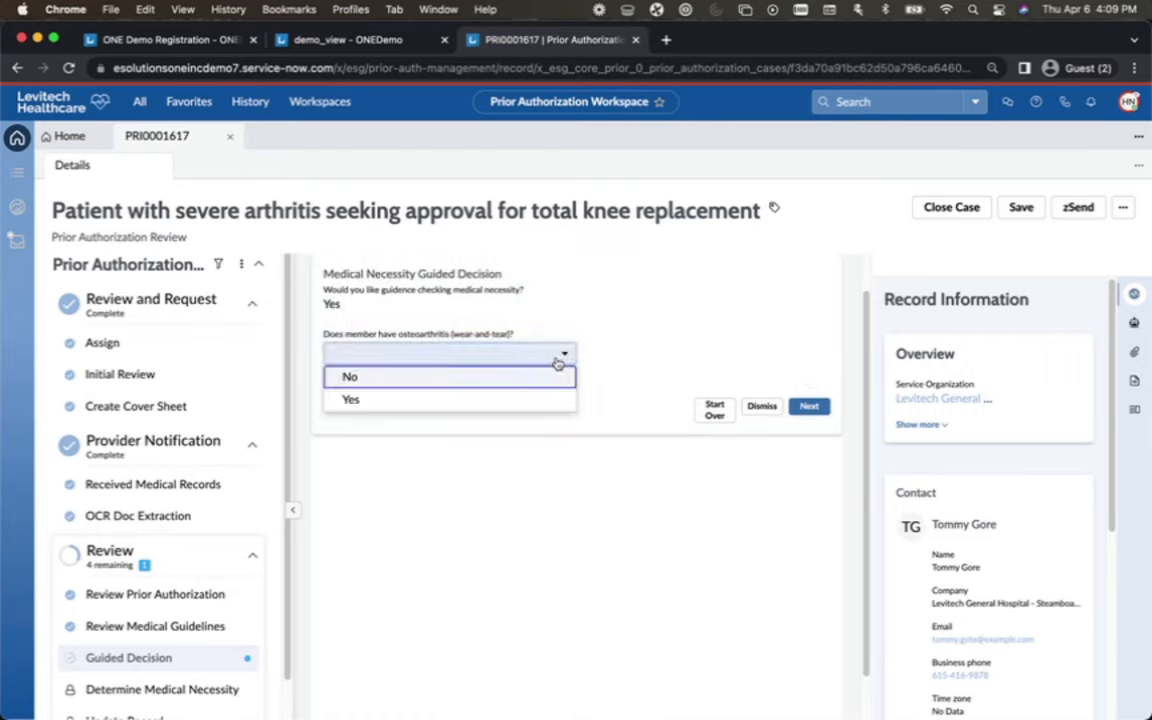
click(531, 399)
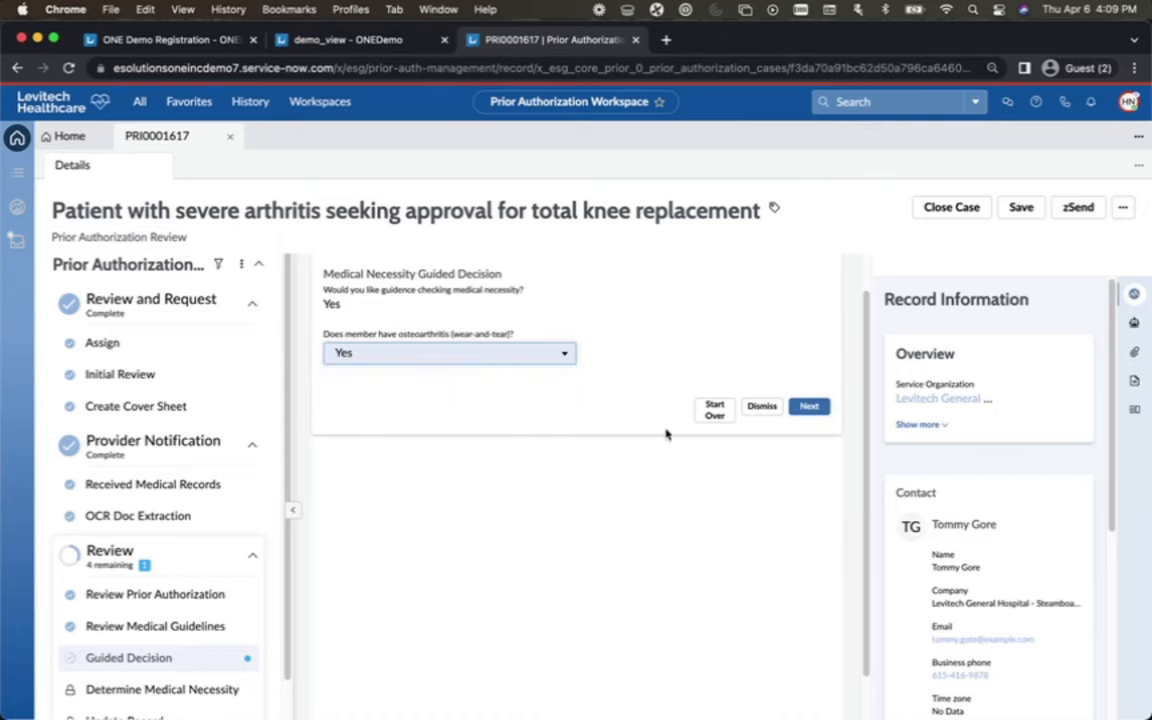
click(809, 407)
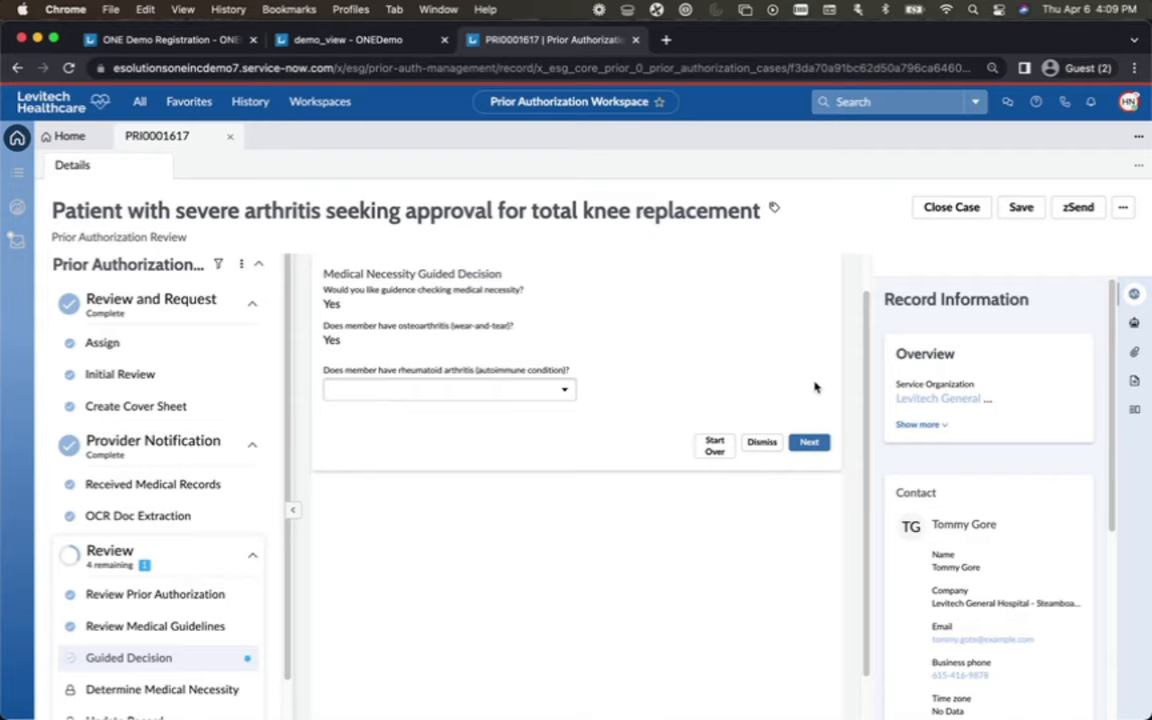
click(543, 393)
click(501, 411)
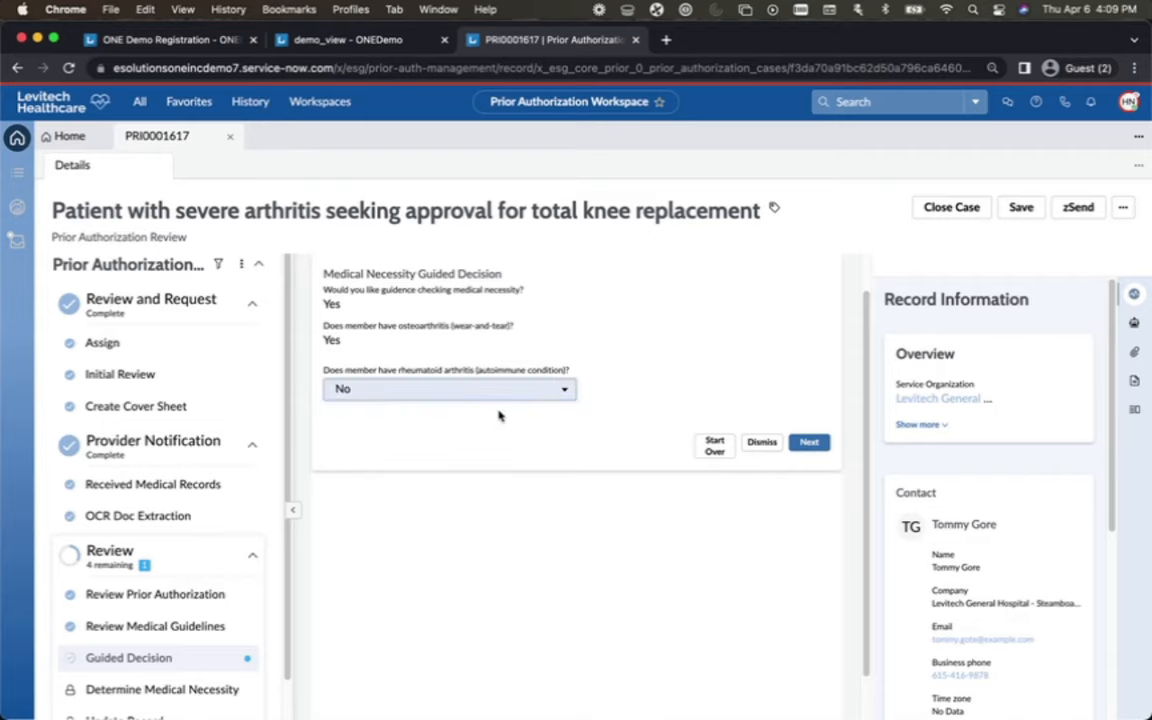
click(809, 441)
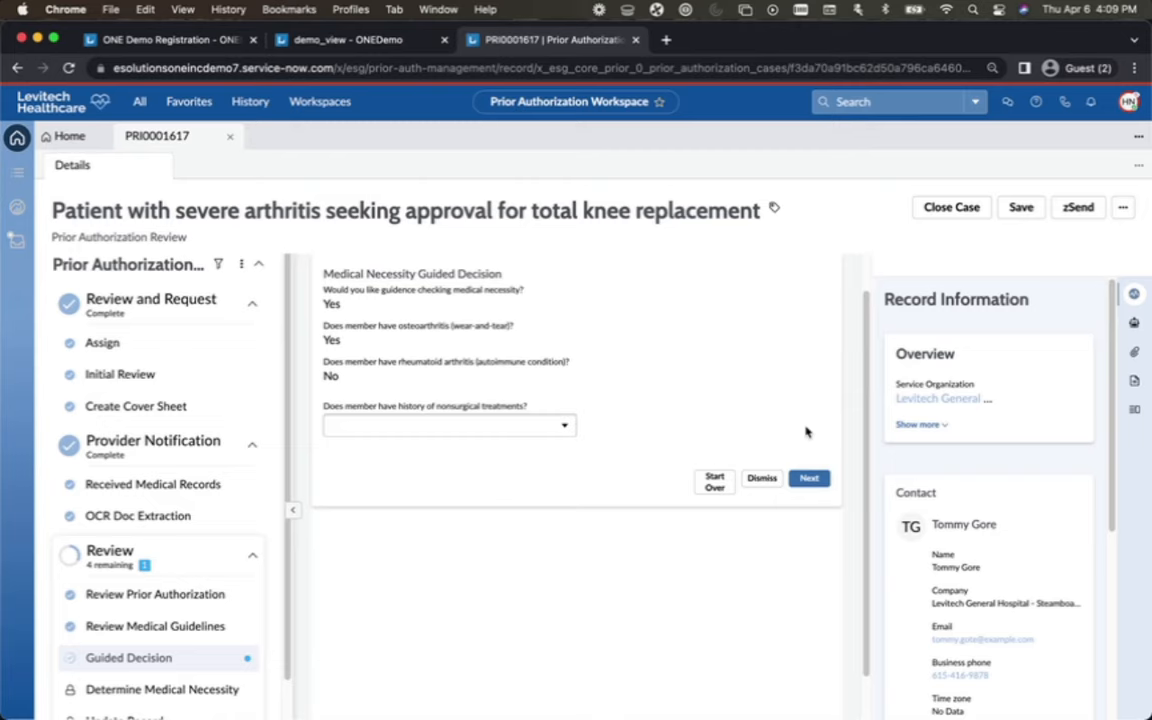
Set the history of nonsurgical treatments to 1 to 2 years and answer Yes to those treatments being no longer effective
click(564, 427)
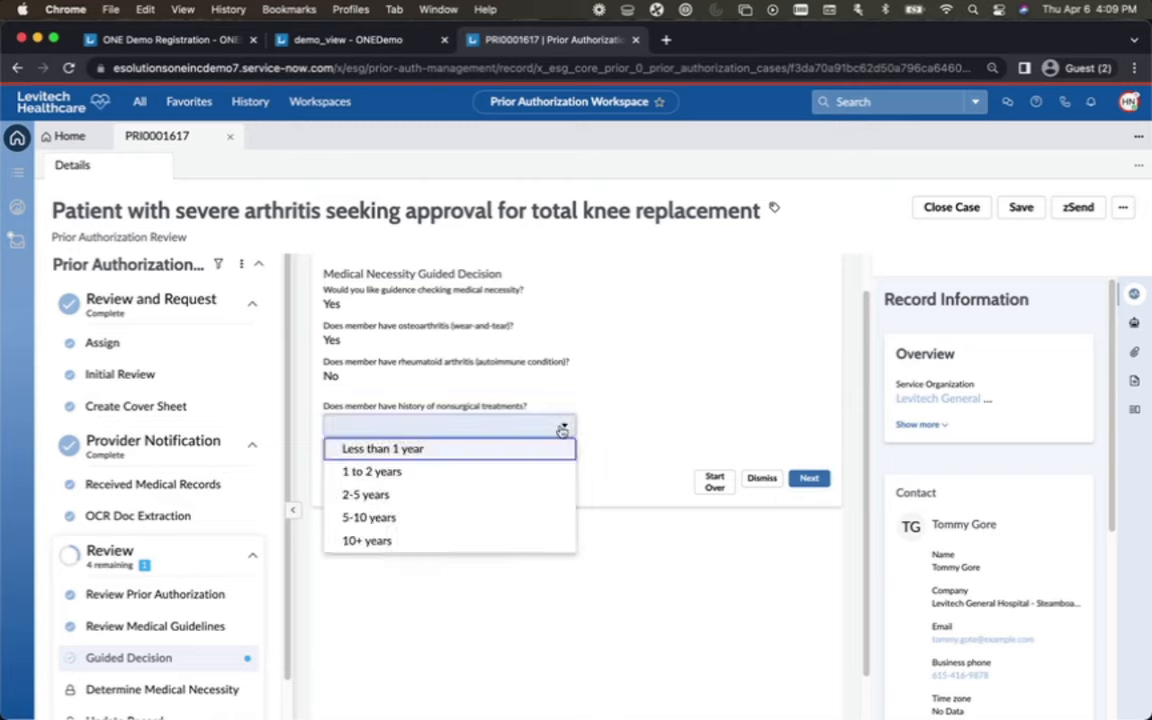
click(542, 471)
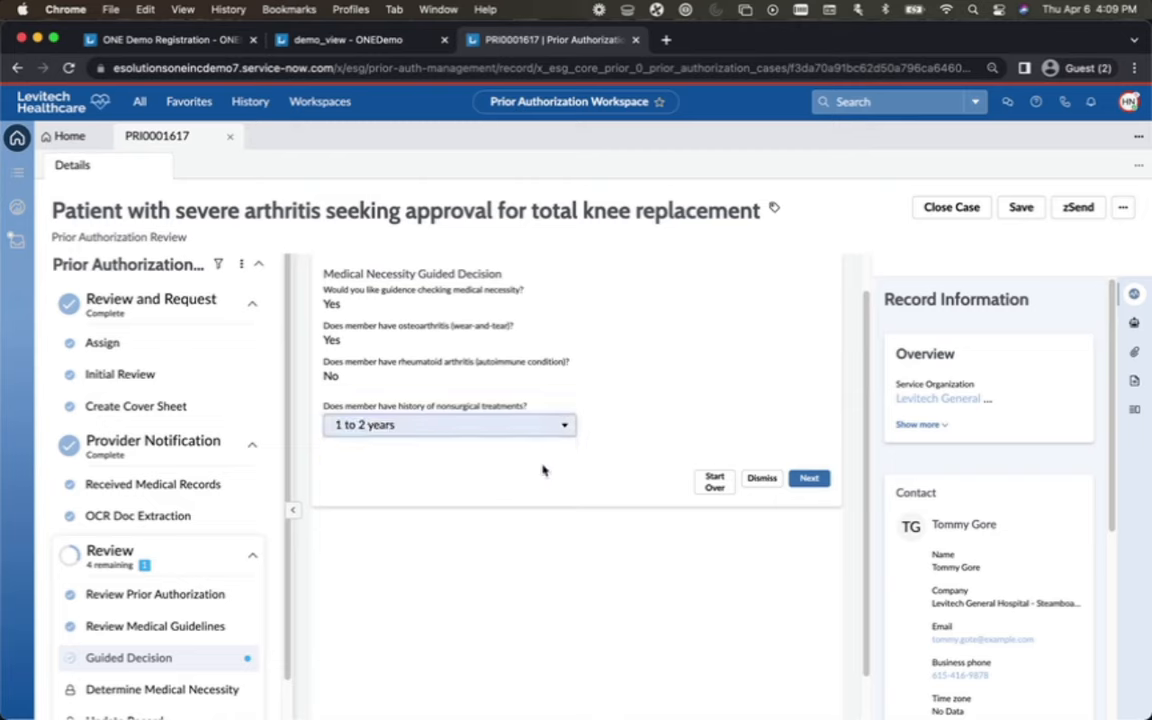
click(808, 479)
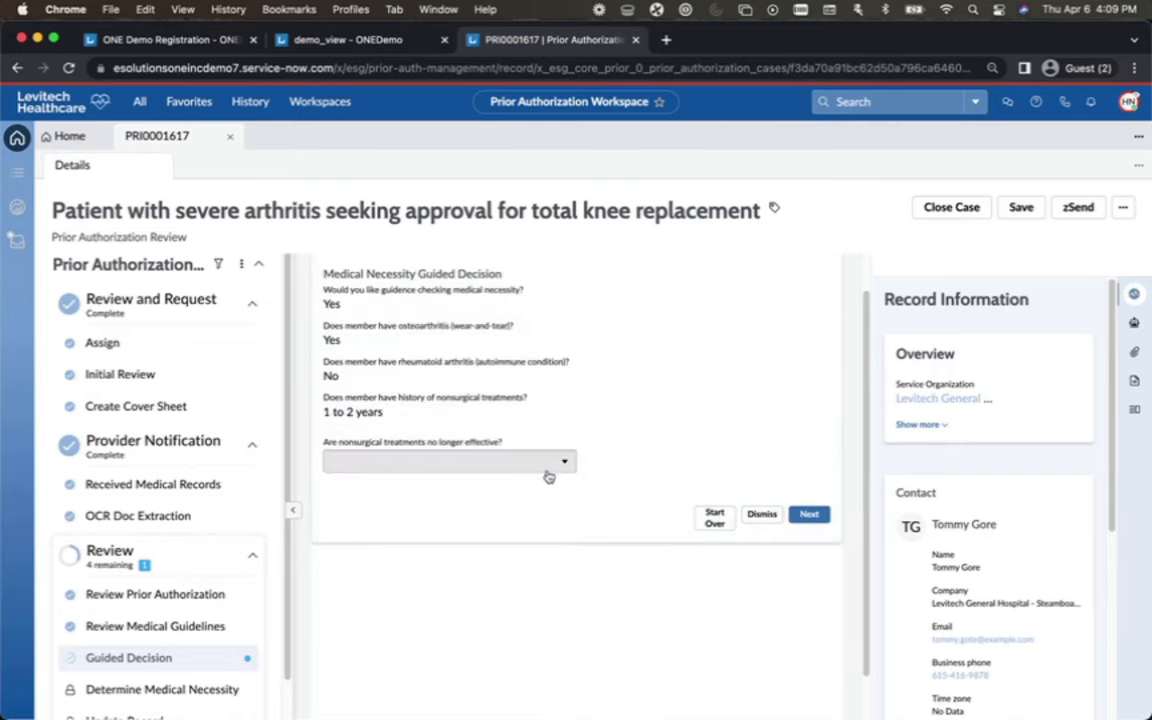
click(546, 462)
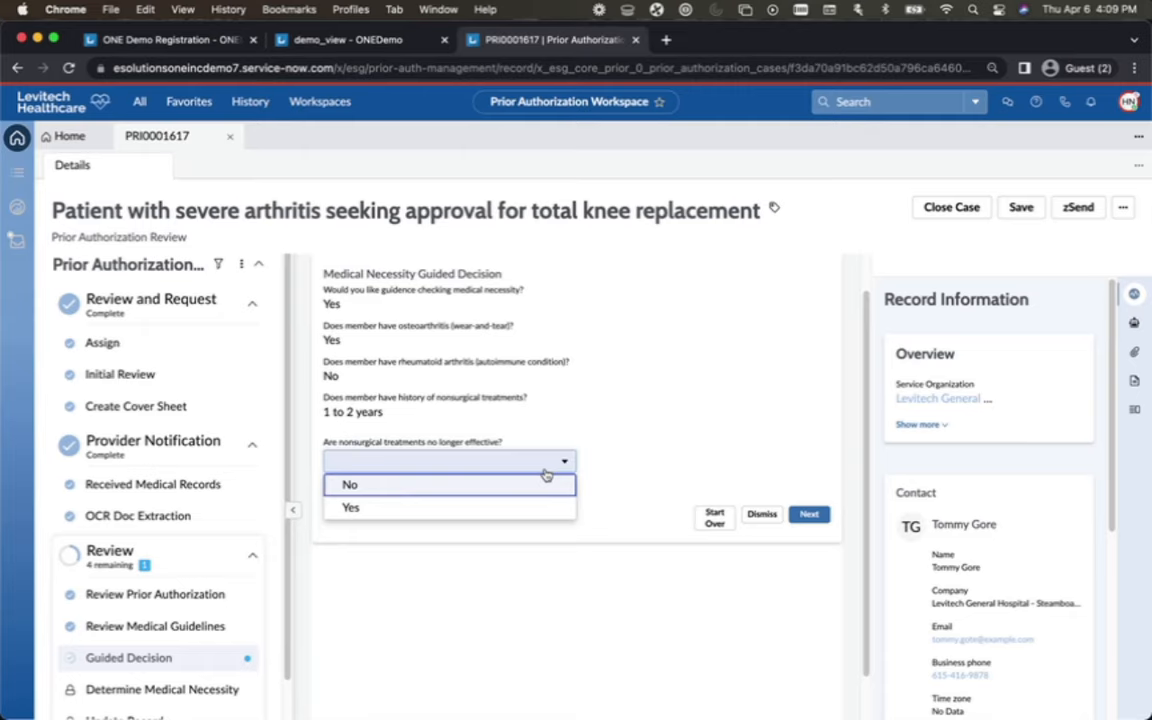
click(530, 507)
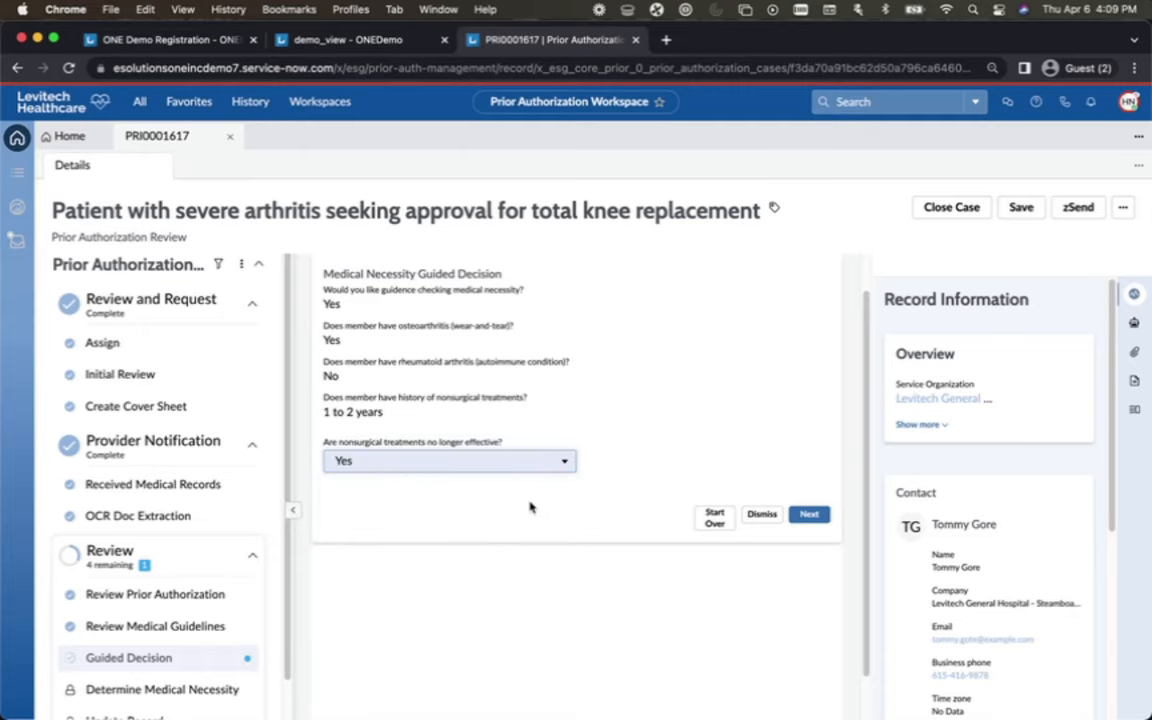
click(812, 515)
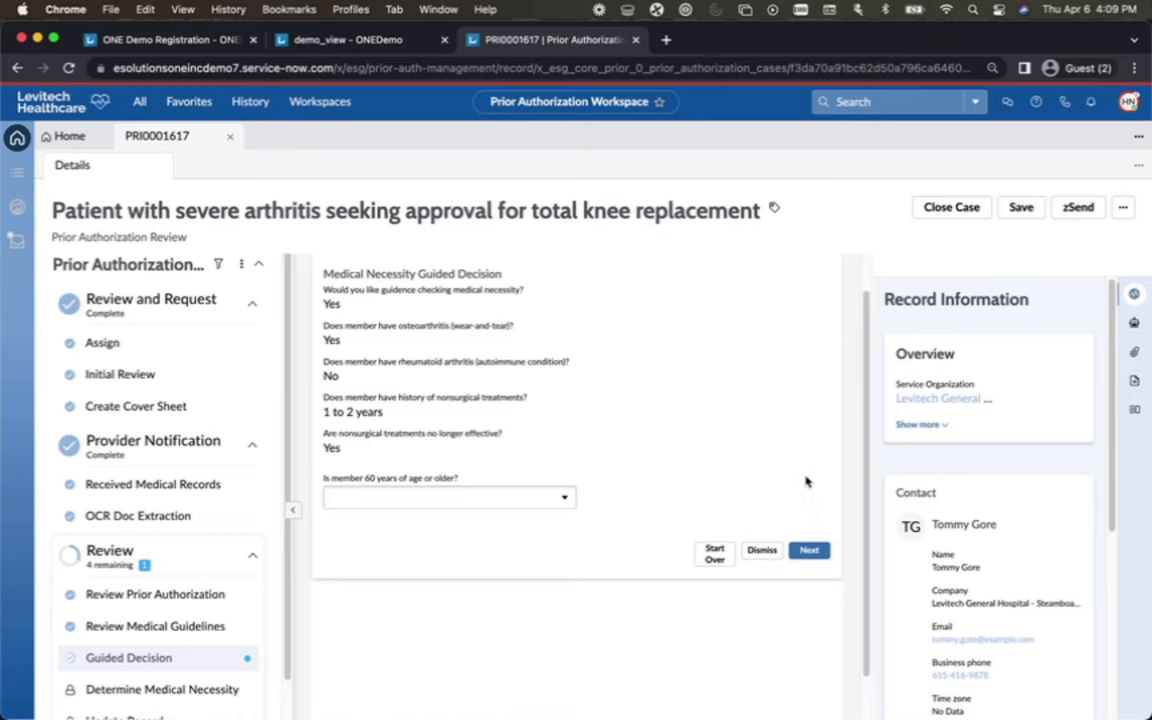
Answer No to the member being 60 or older, review the resulting medical necessity recommendation, and dismiss the guided decision
click(552, 500)
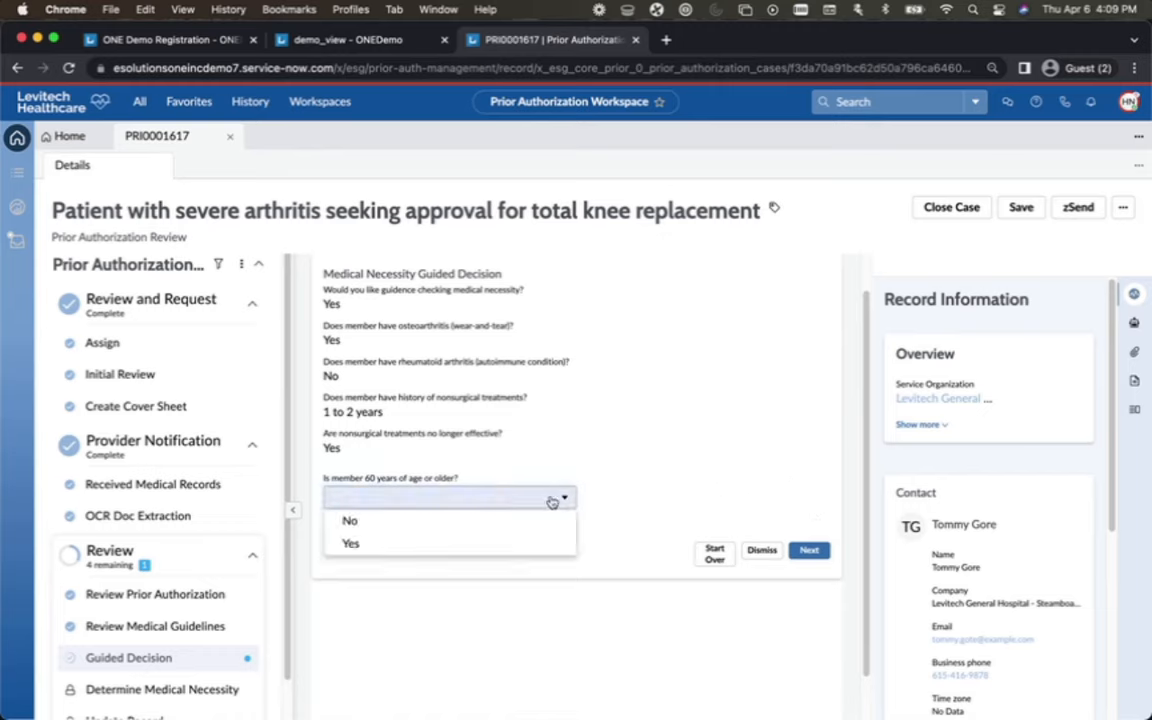
click(545, 520)
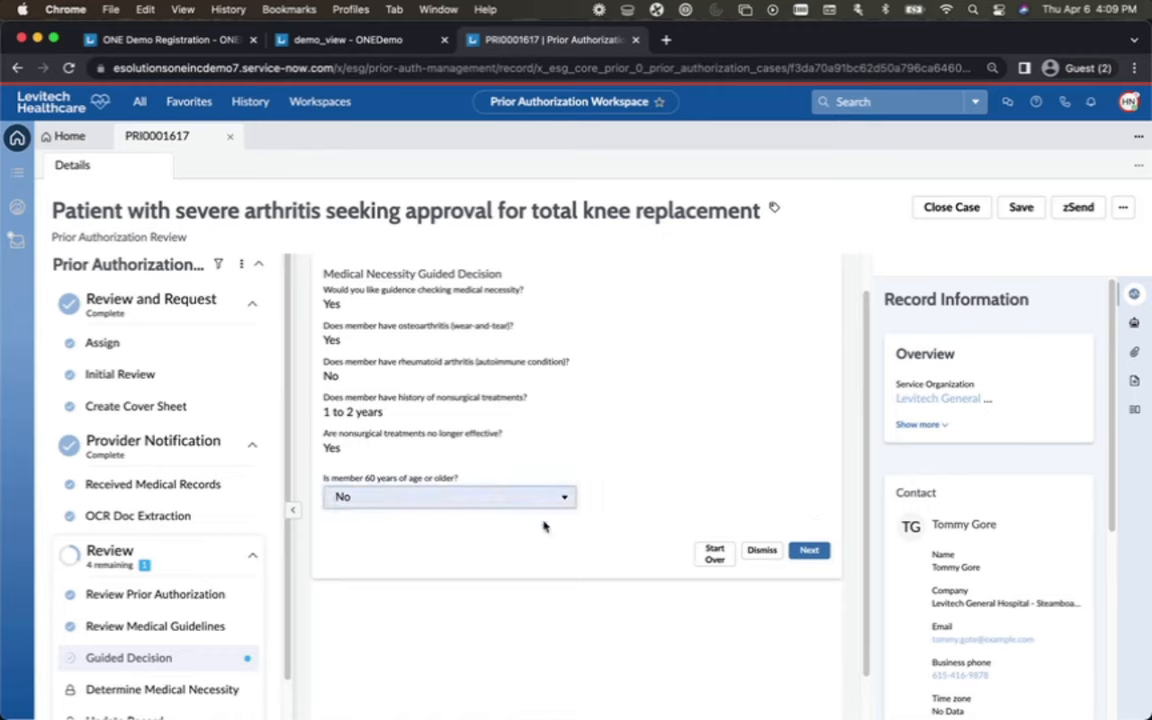
click(808, 550)
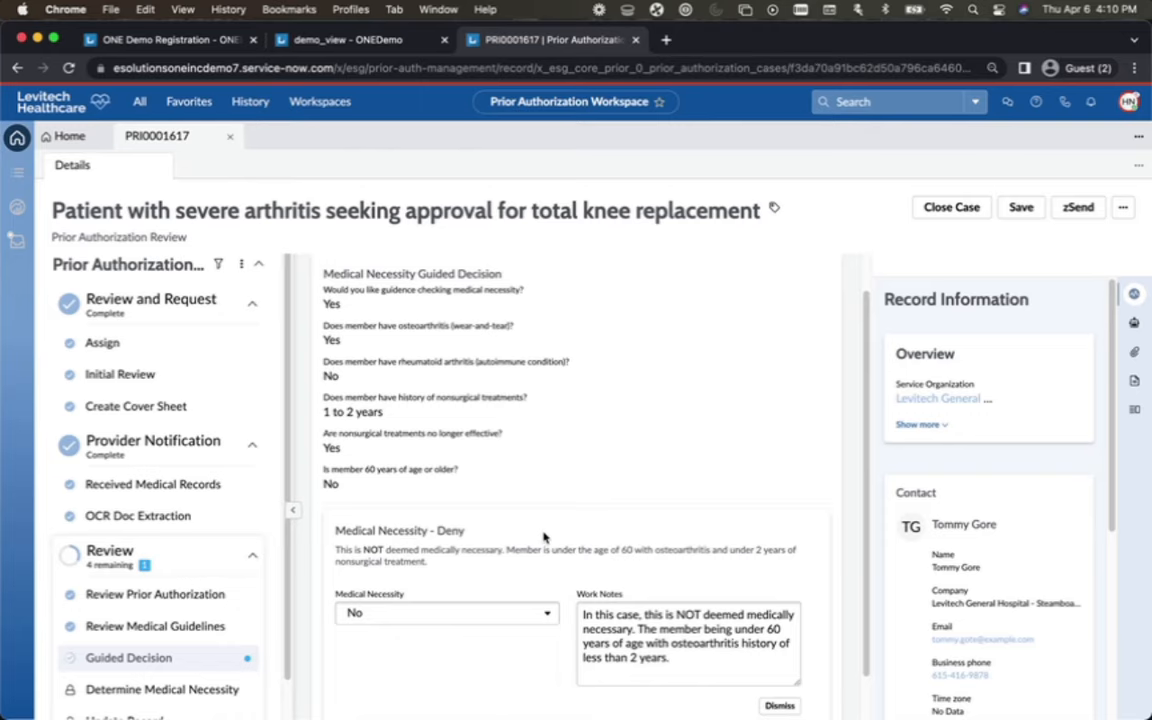
scroll(535, 532, down, 2)
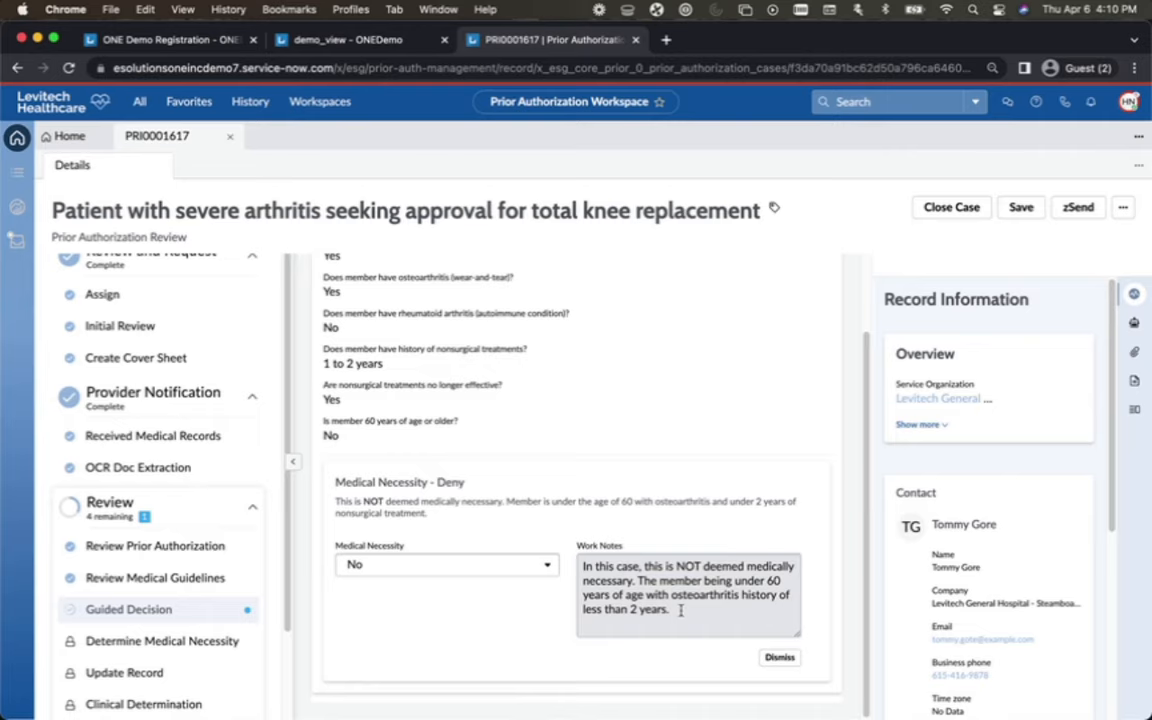
click(762, 657)
Complete Determine Medical Necessity as No: "This is NOT deemed medically necessary. Member is under the age of 60 with osteoarthritis and under 2 years of nonsurgical treatment."
click(163, 655)
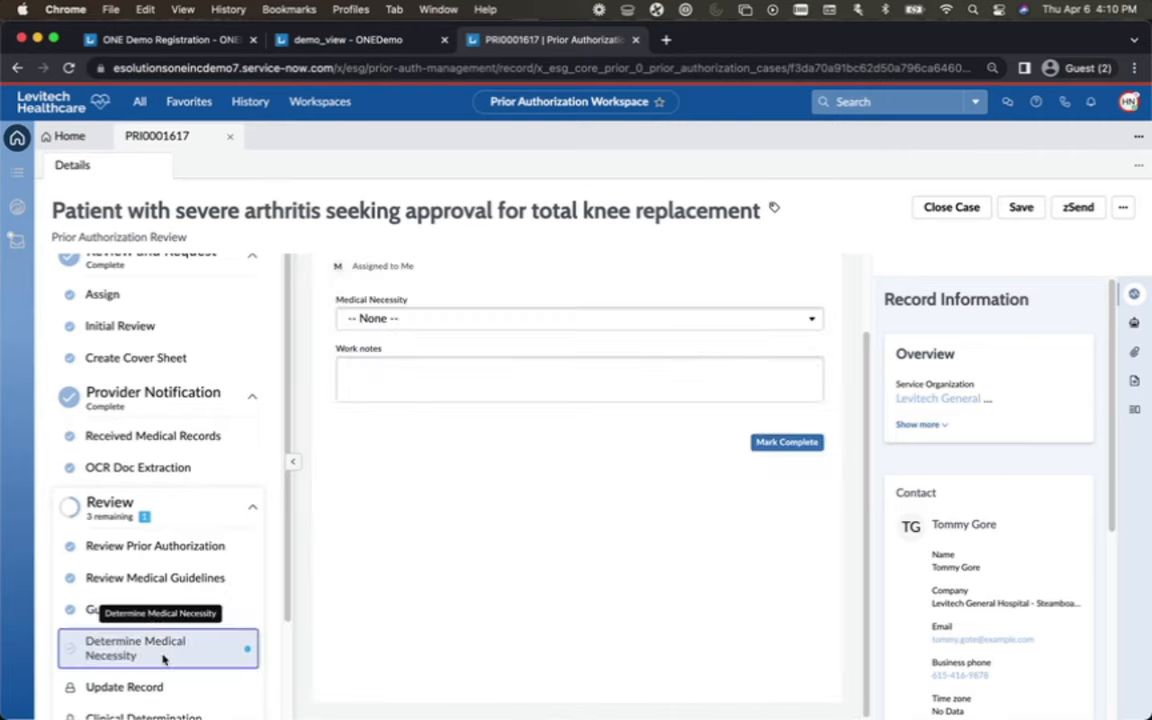
click(471, 365)
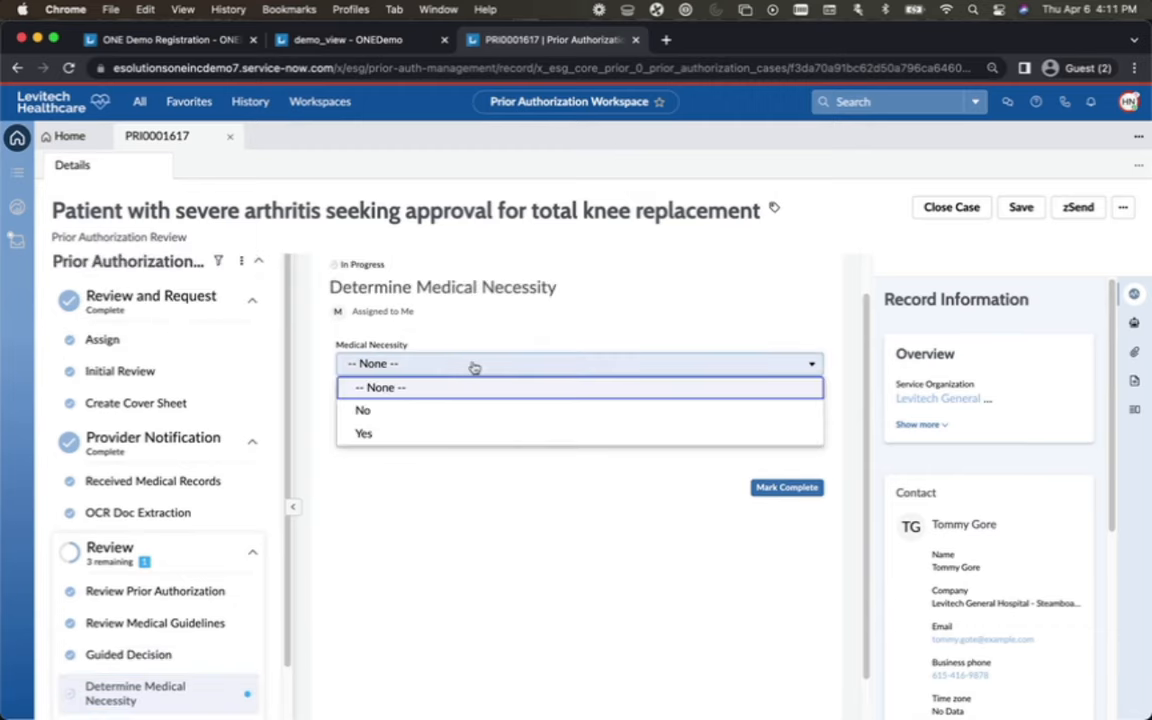
click(455, 410)
click(453, 406)
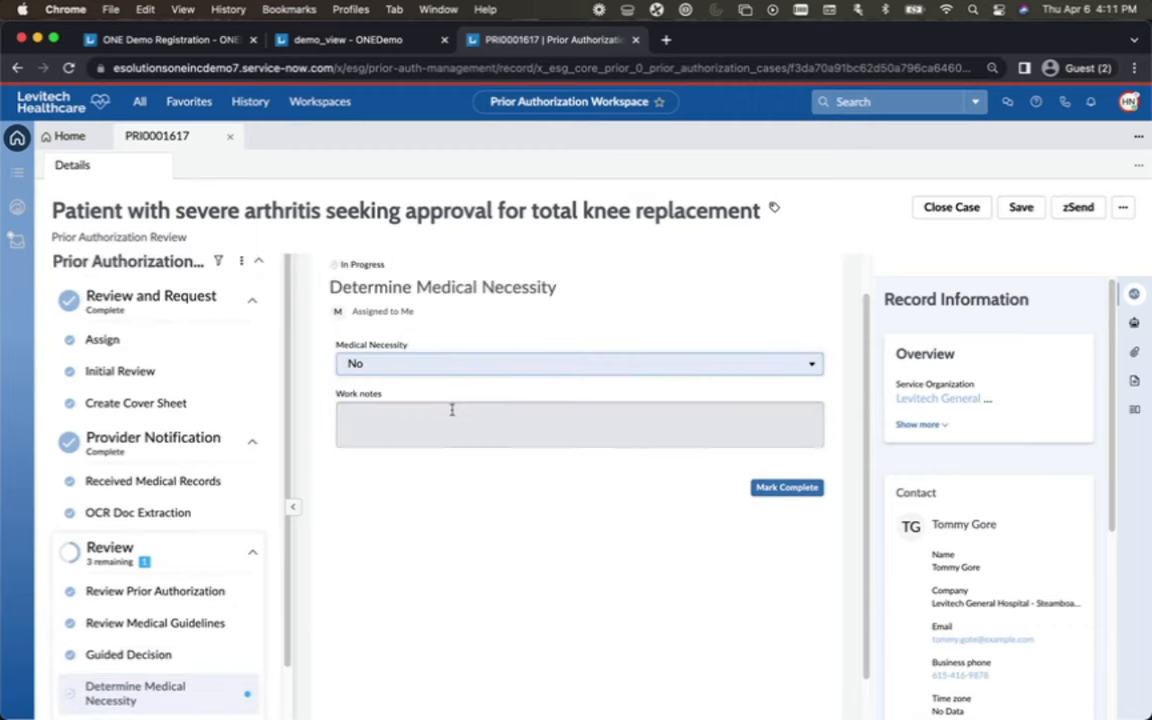
text(This is NOT deemed medically necessary. Member is under the age of 60 with osteoarthritis and under 2 years of nonsurgical treatment.)
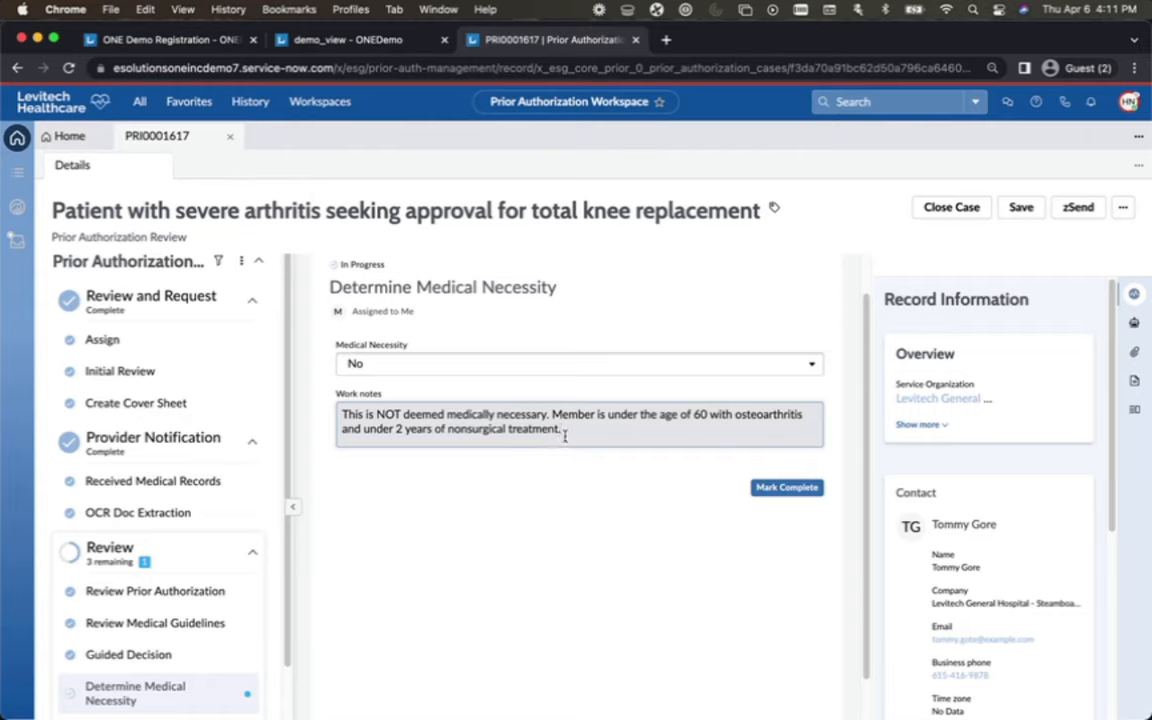
click(781, 492)
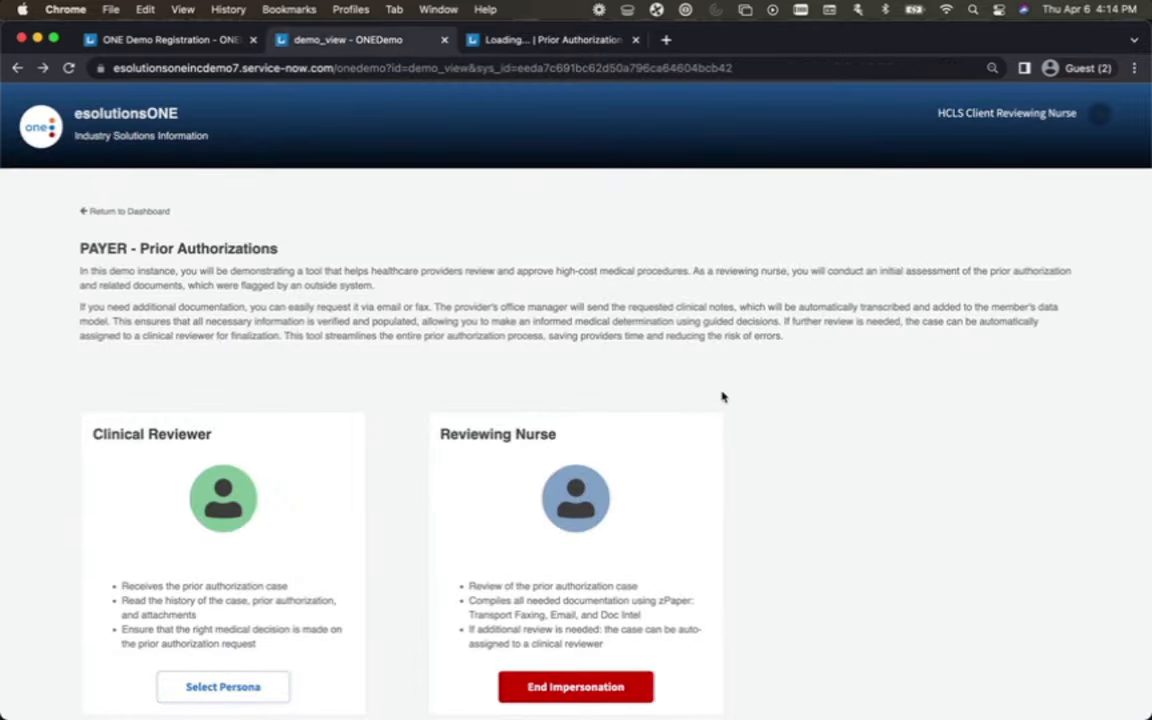
End the Reviewing Nurse impersonation, select the Clinical Reviewer persona, and close the leftover nurse workspace page
click(605, 687)
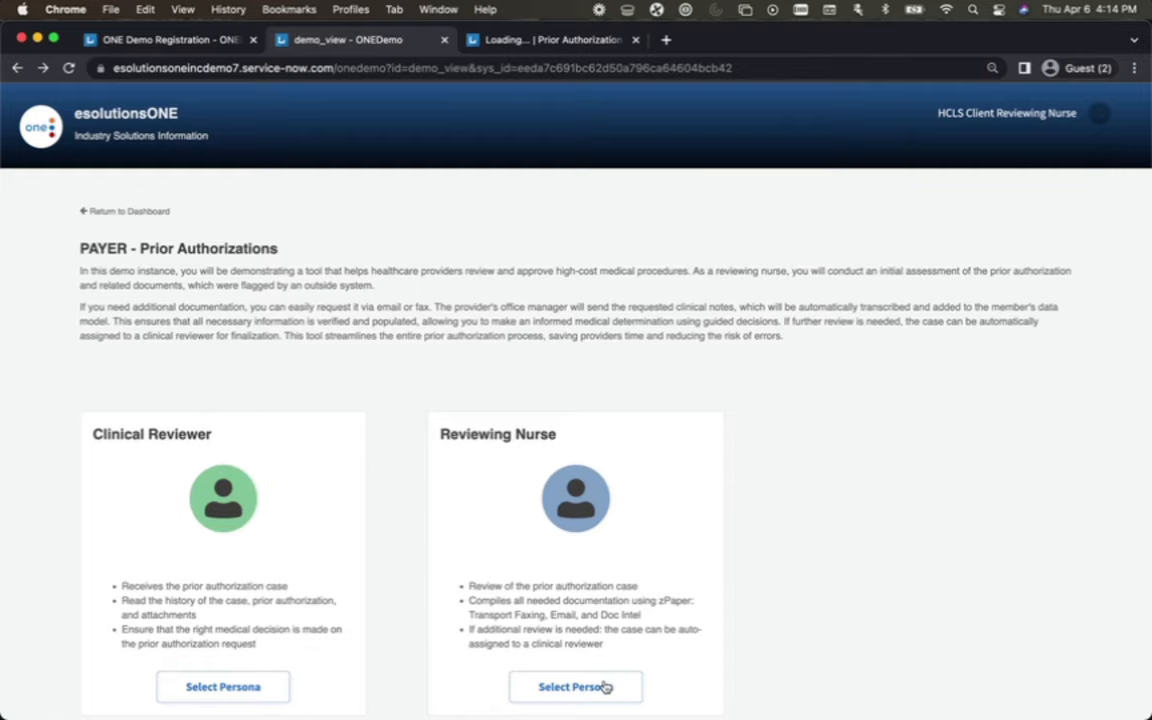
click(250, 687)
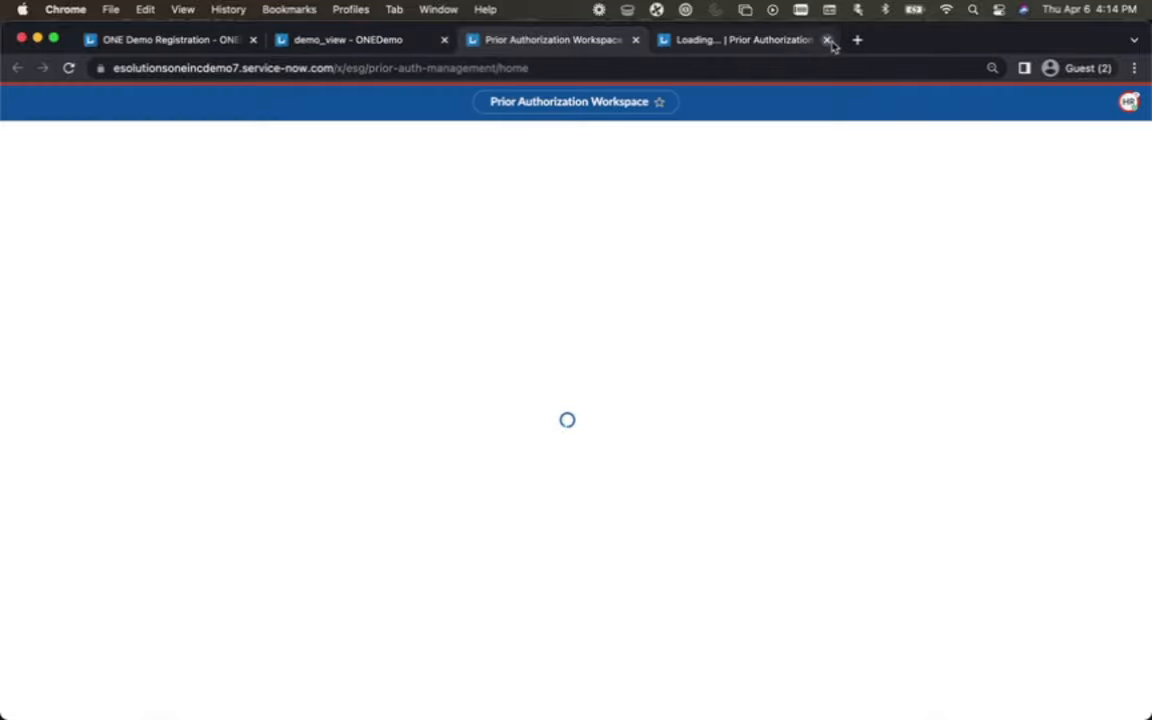
click(826, 39)
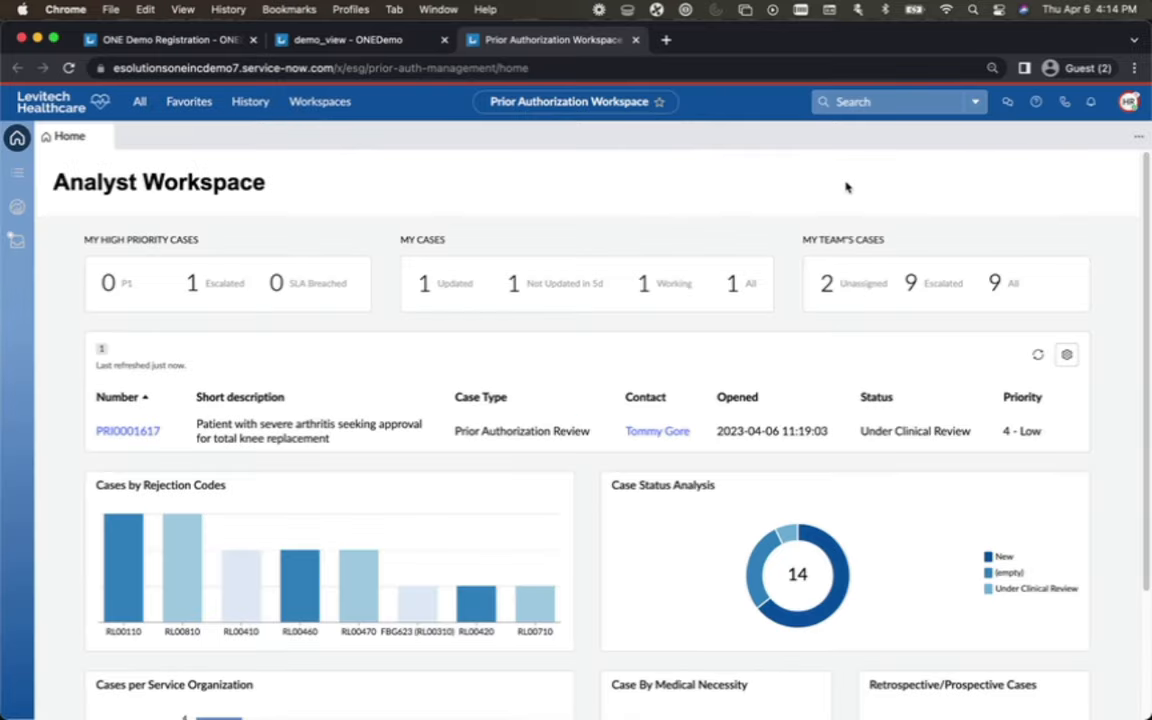
Open the total knee replacement case from the Analyst Workspace and show its playbook at the Clinical Determination activity
drag(1146, 180, 1148, 232)
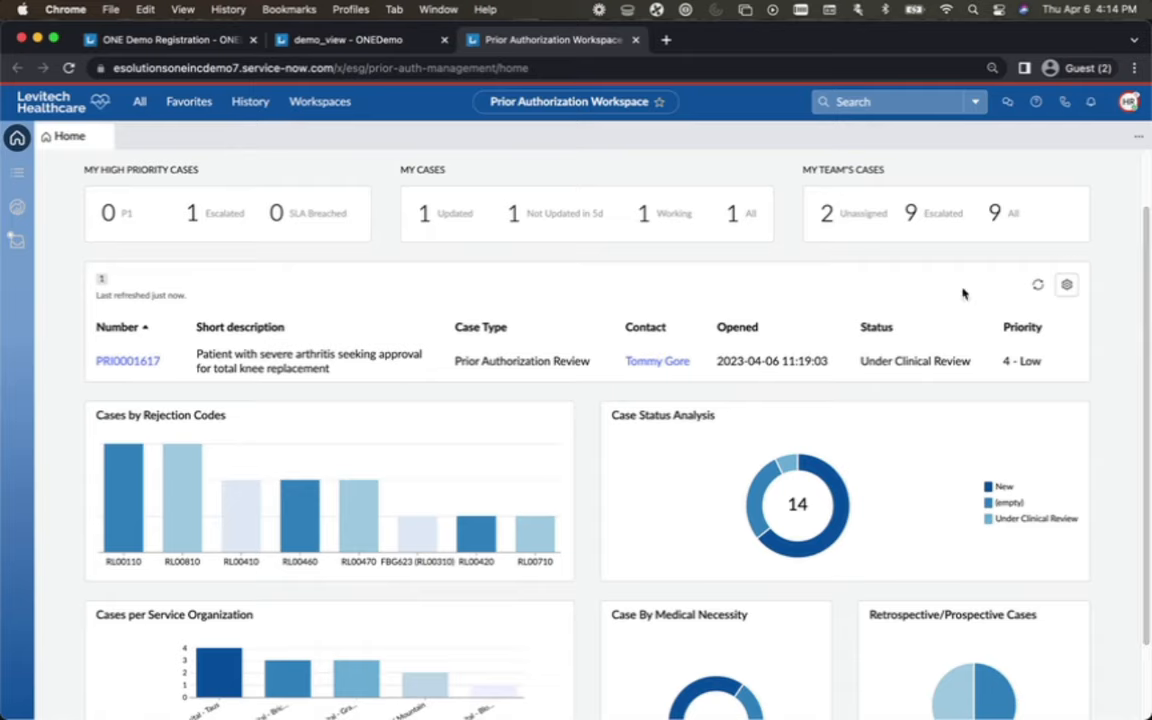
click(128, 362)
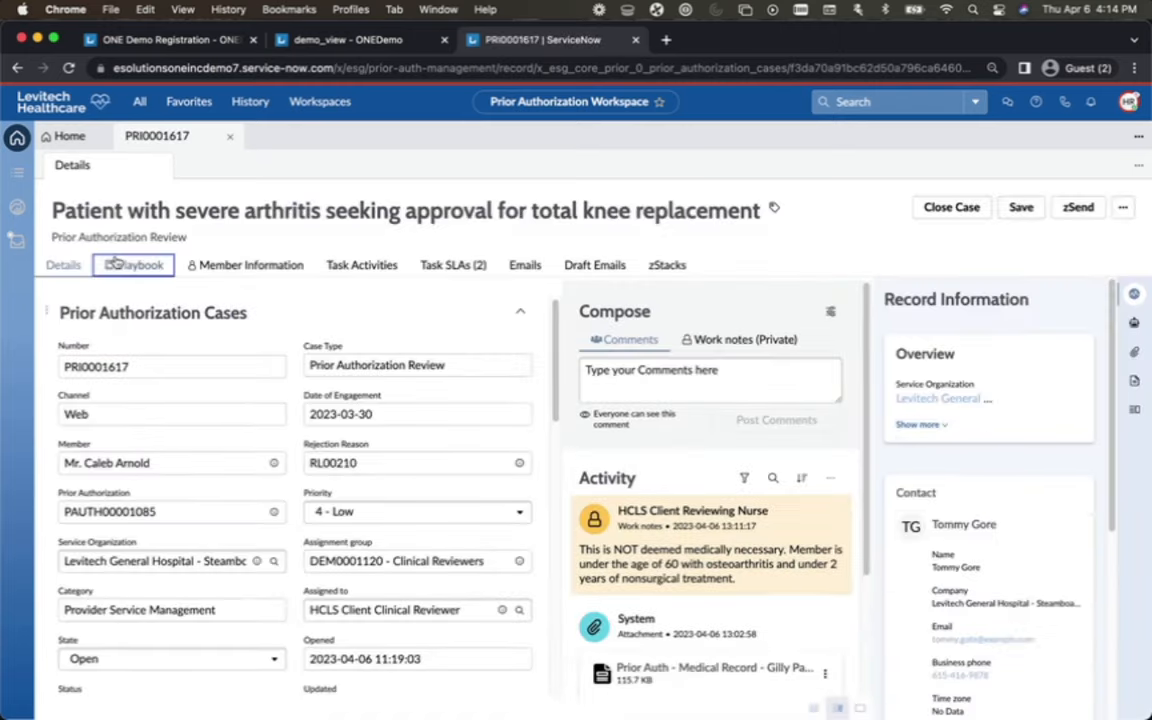
click(112, 262)
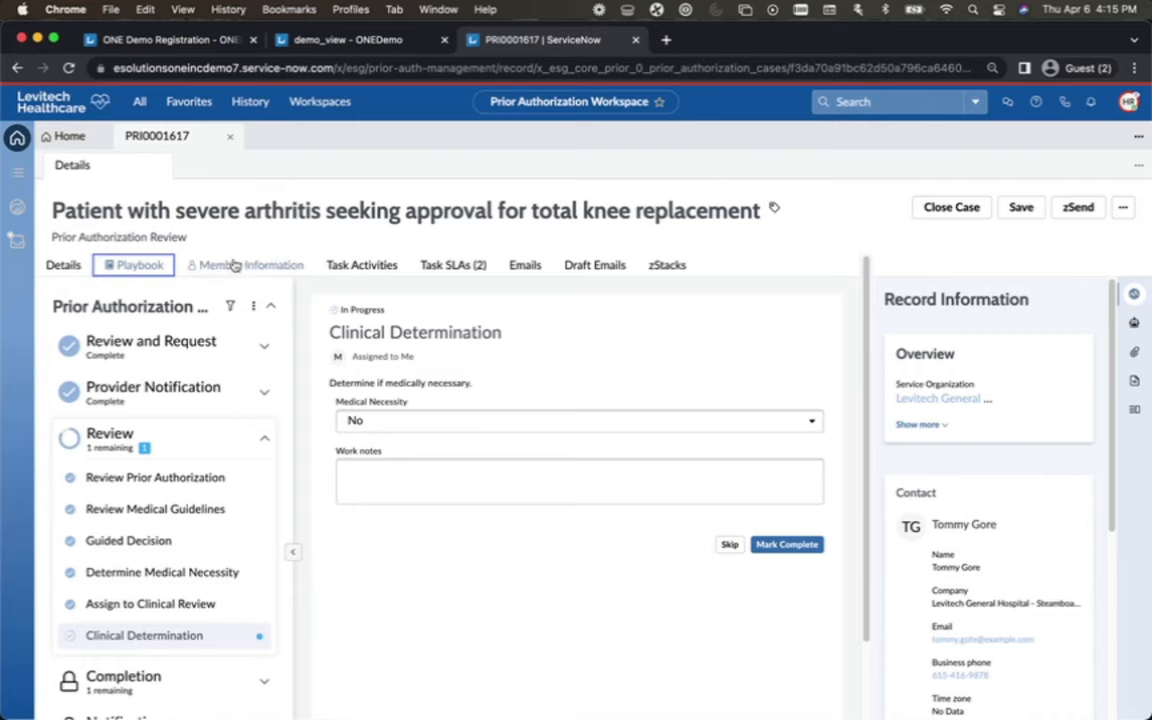
Check the case details, the nurse's work note in the activity stream, and the case attachments
click(62, 265)
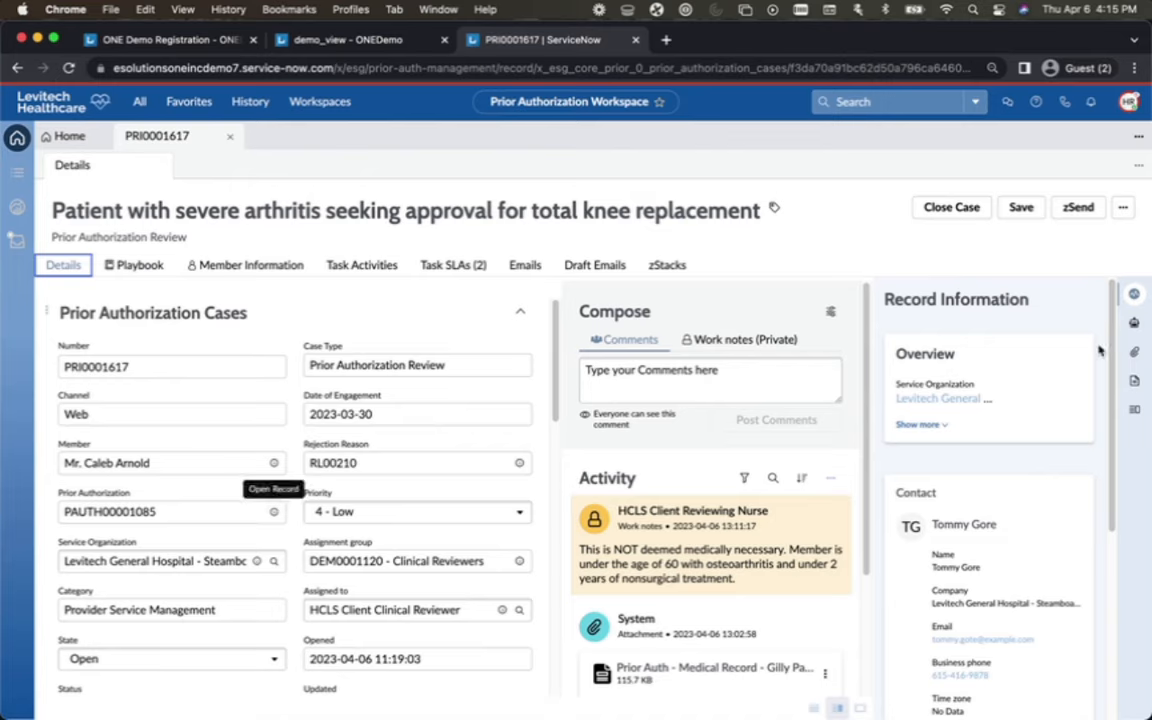
click(1135, 352)
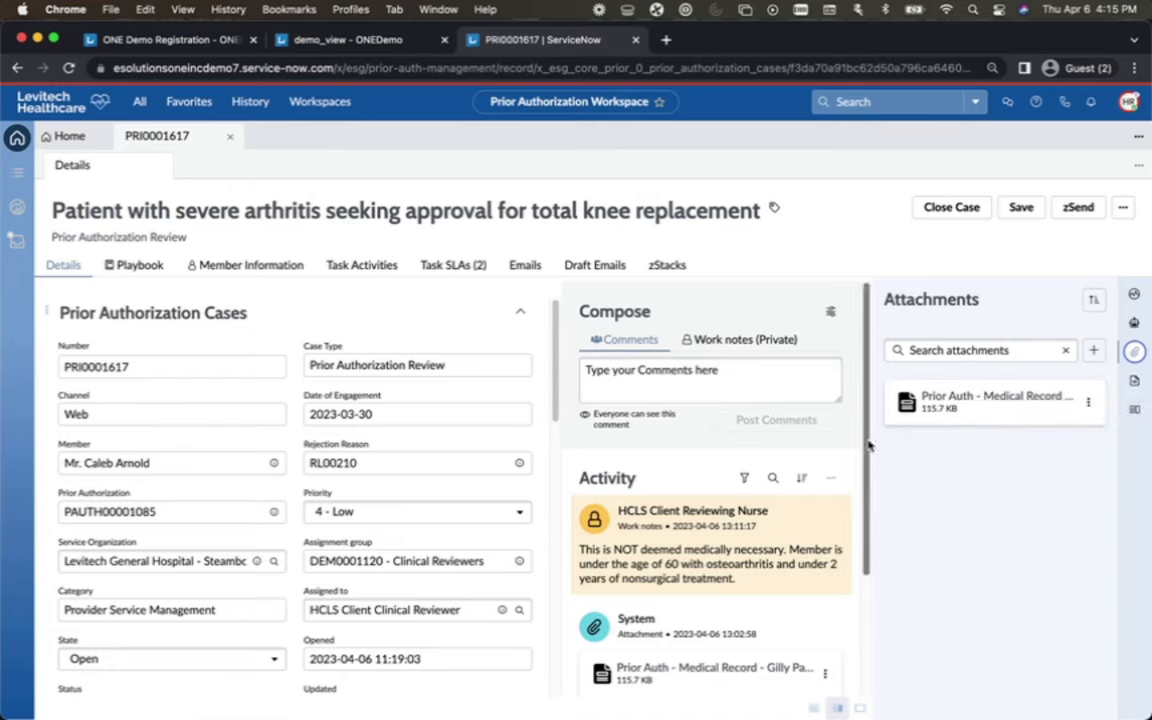
mouse_move(868, 445)
mouse_down()
mouse_move(861, 672)
mouse_move(855, 437)
mouse_up()
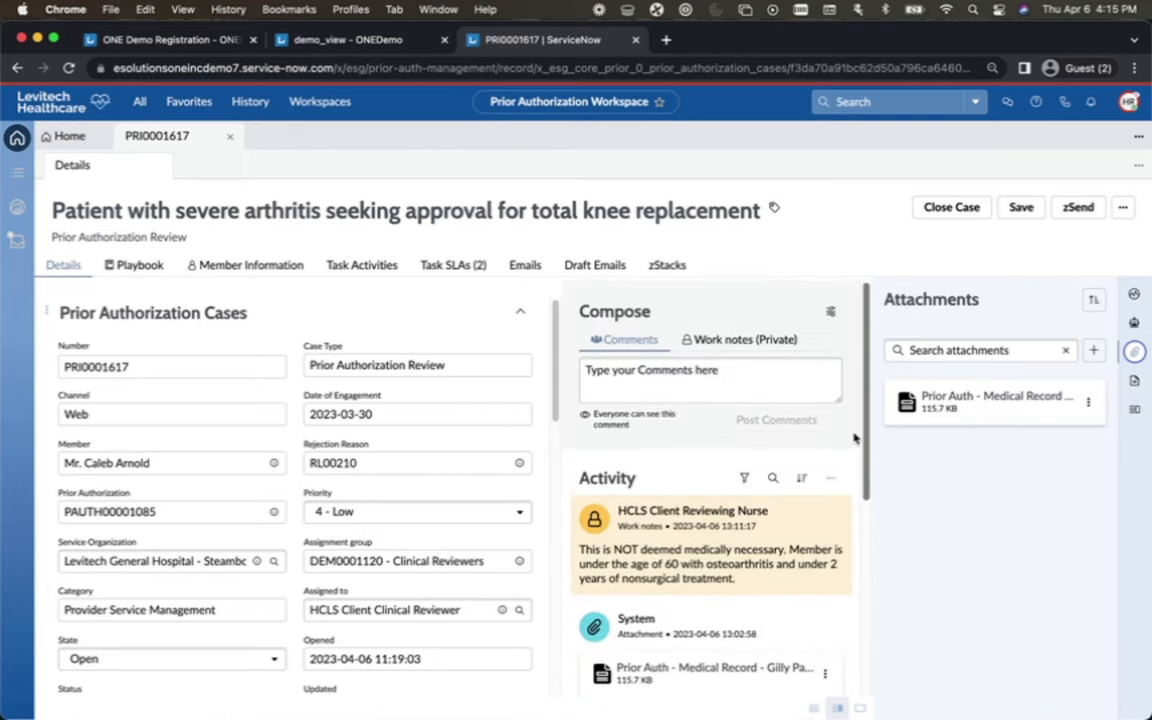
Complete Clinical Determination with Medical Necessity Yes and a work note beginning "I conclude this is medically necessary. Radiographic evidence of severe osteoarthritis grade 4."
click(133, 265)
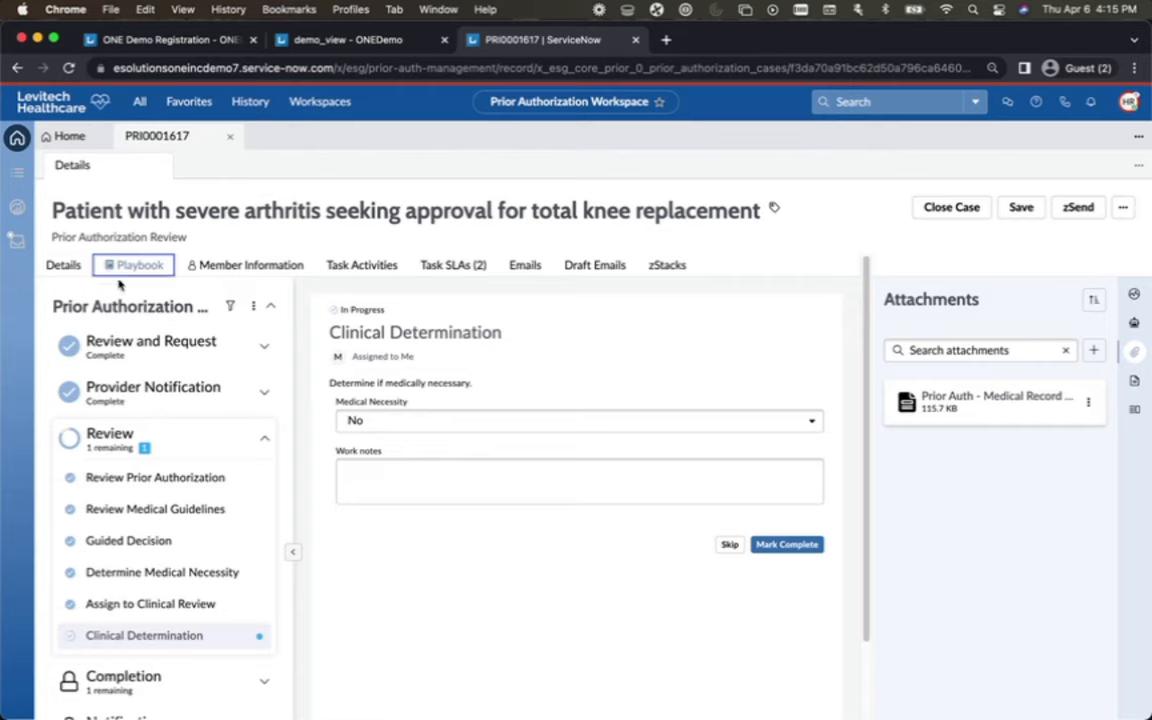
click(400, 421)
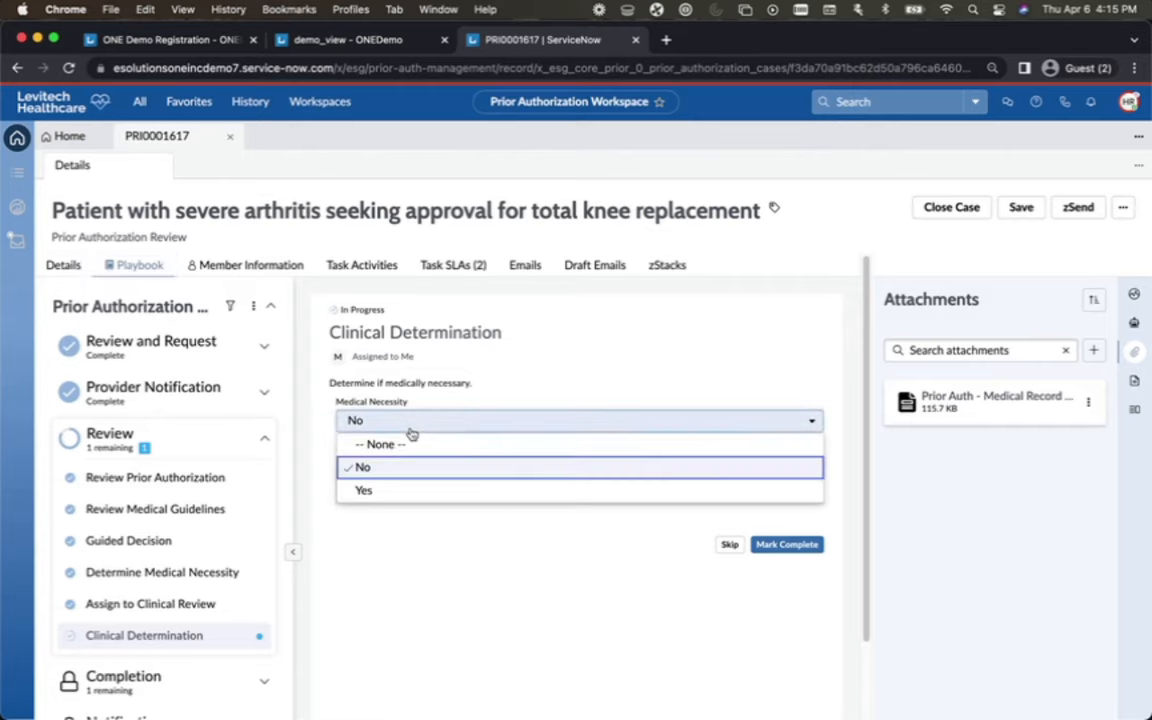
click(414, 490)
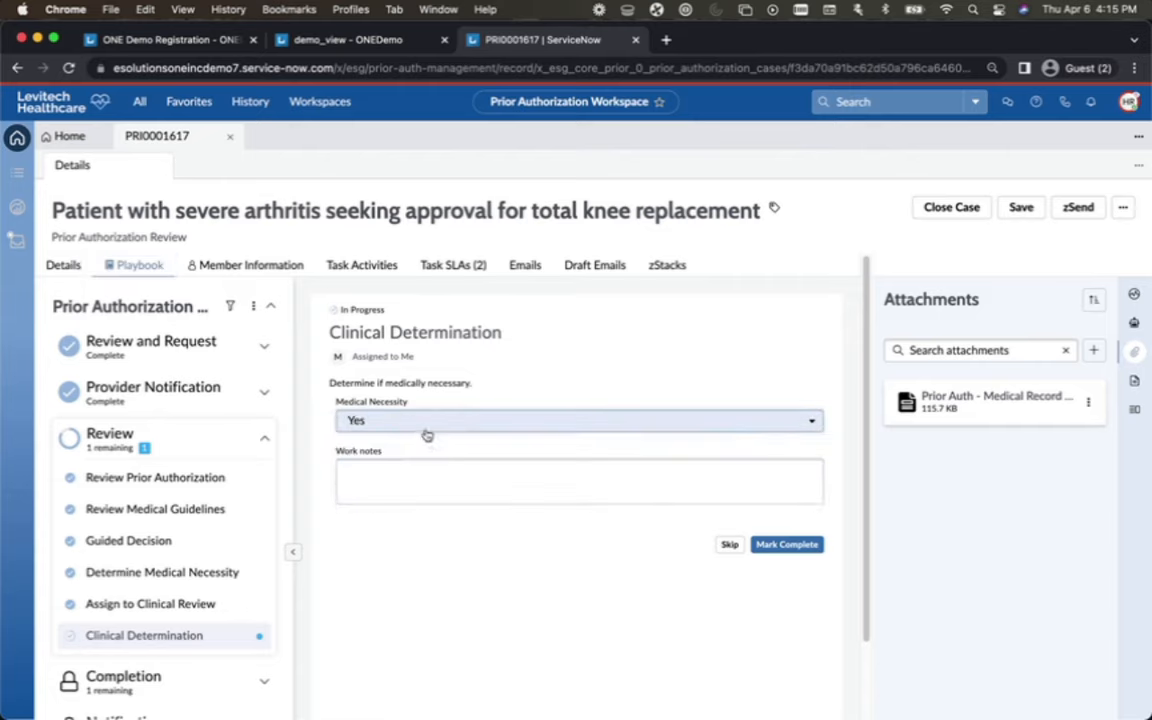
click(483, 477)
text(I conclude this is medically necessary. Radiographic evidence of severe osteoarthritis grade 4. Affecting only single compartment of joint. Even though the member is under the recommended age for surgery with the unsuccessful PT and loss of cartilage it is advised they get surgery before knee mobility decreases. Further complicating a future surgery.)
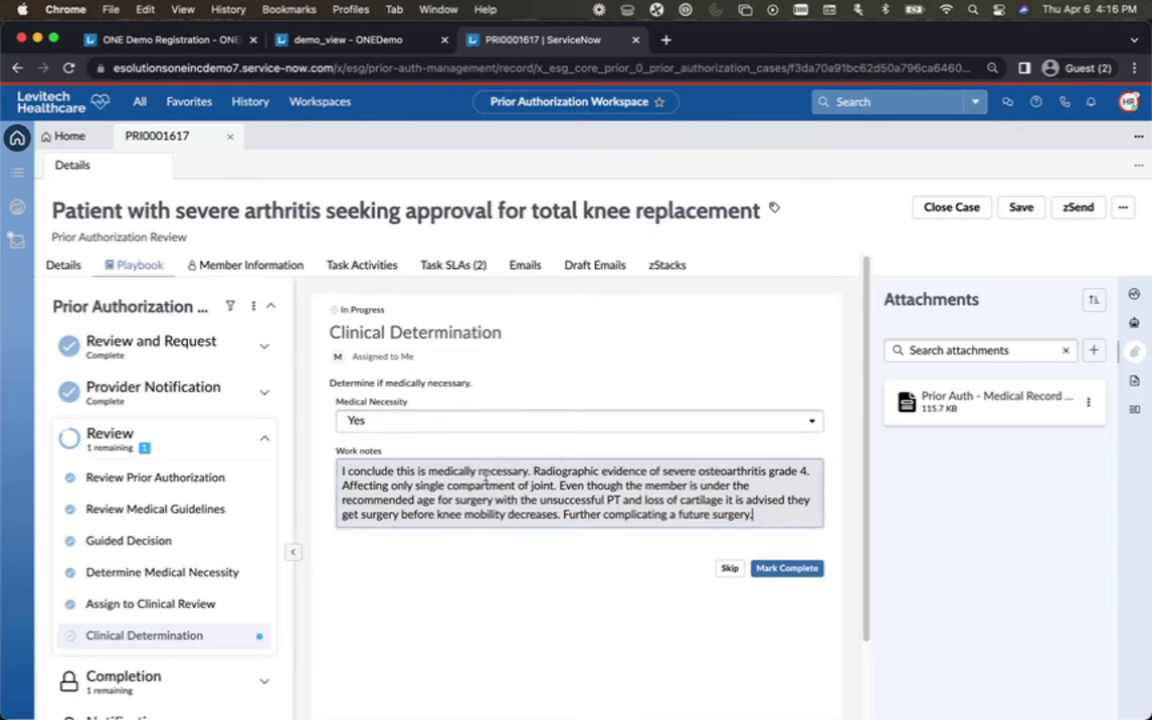
click(527, 549)
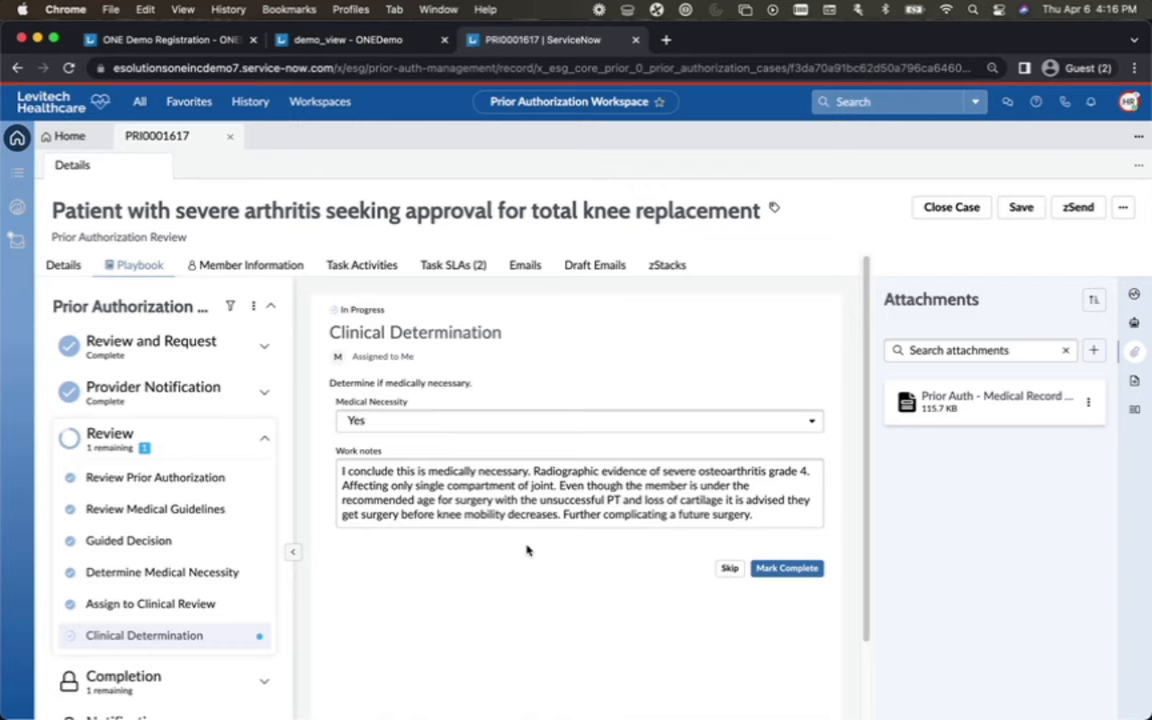
click(796, 575)
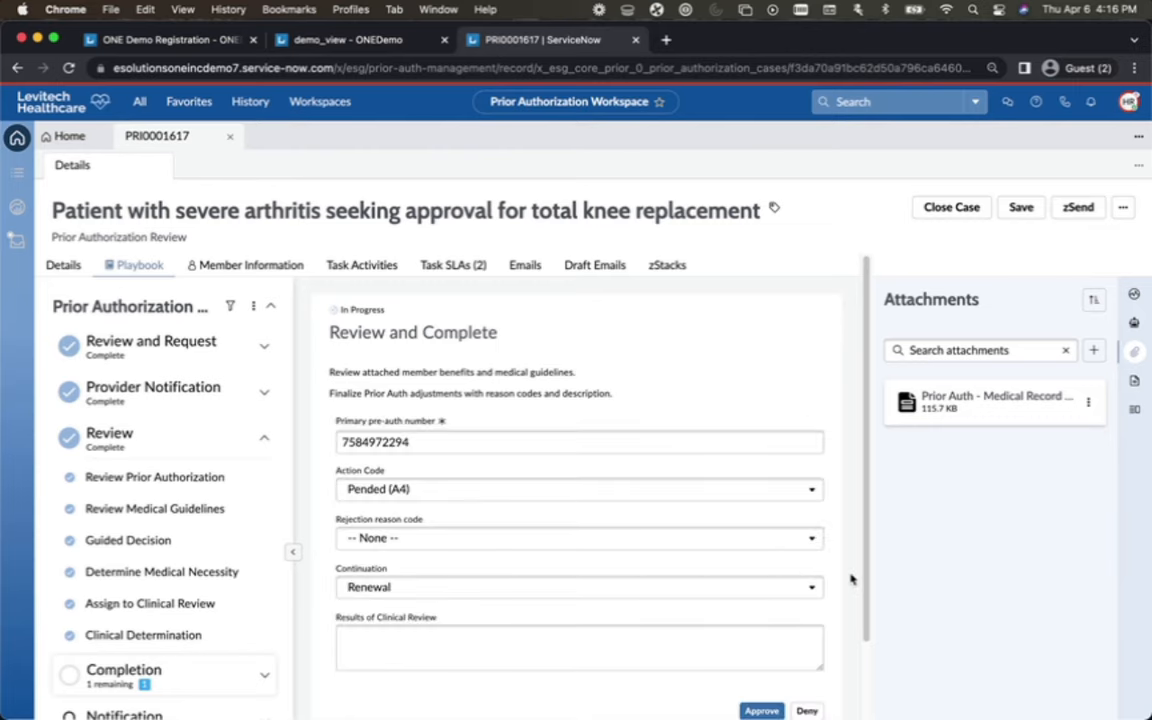
Approve the Review and Complete activity with action code Certified in Total (A1) and "Approved" as the results of clinical review
scroll(851, 578, down, 1)
click(801, 461)
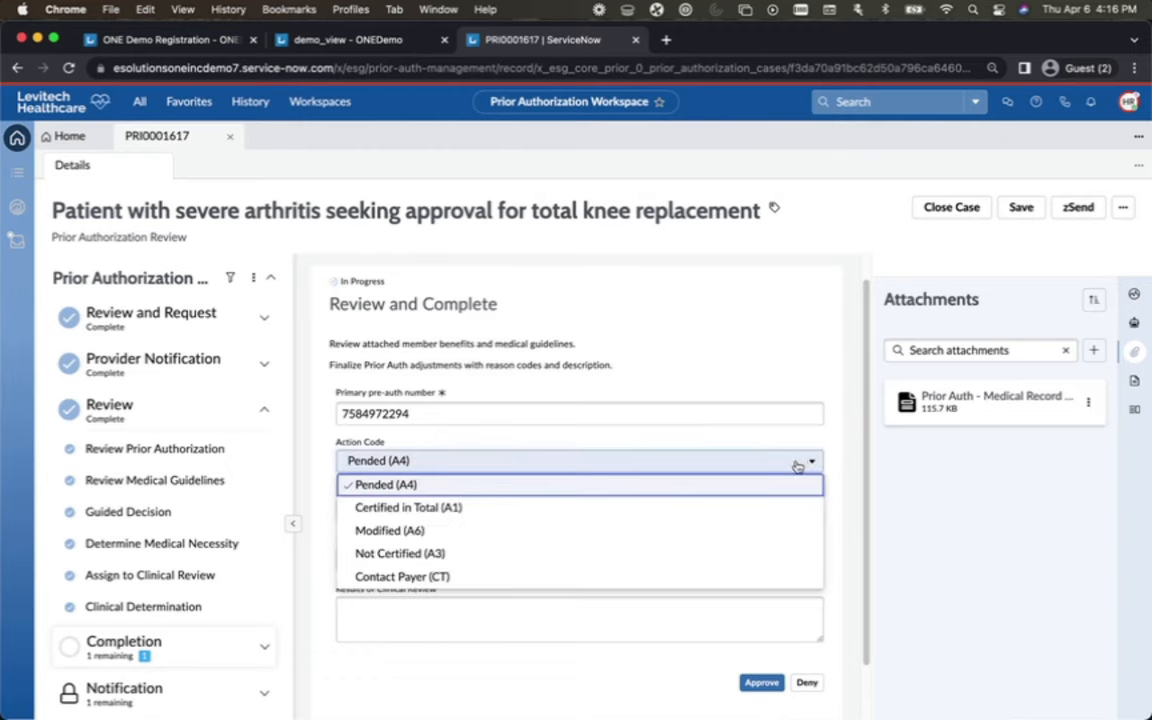
click(789, 507)
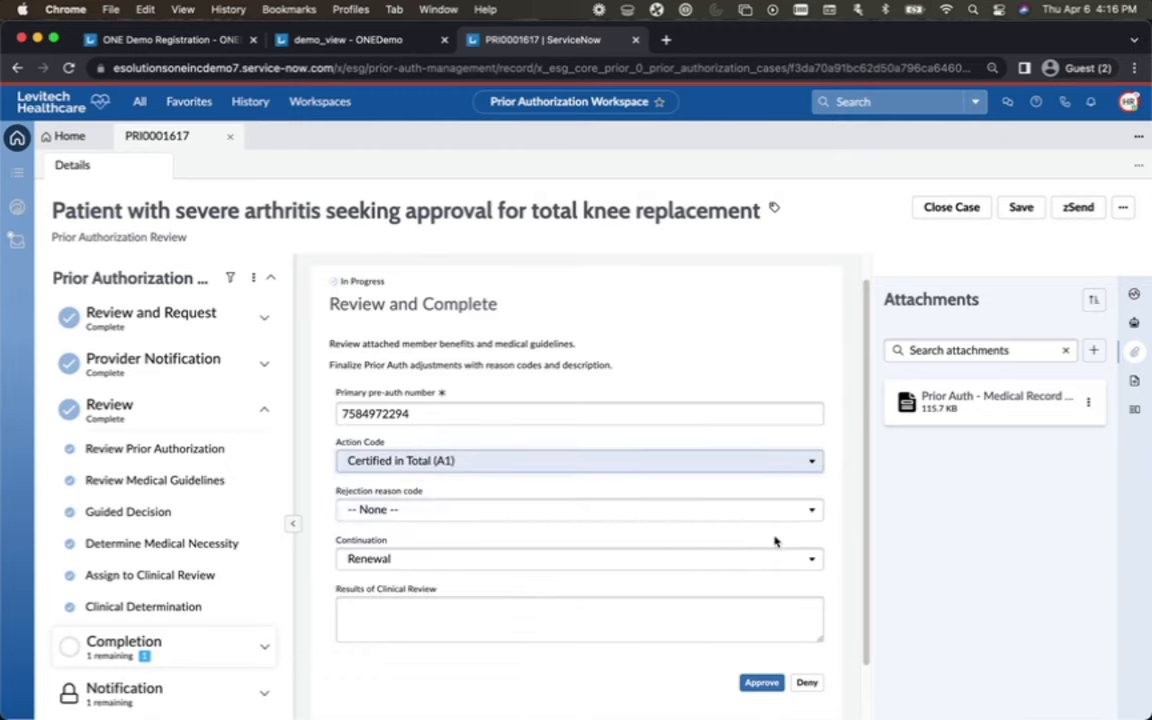
scroll(841, 540, down, 2)
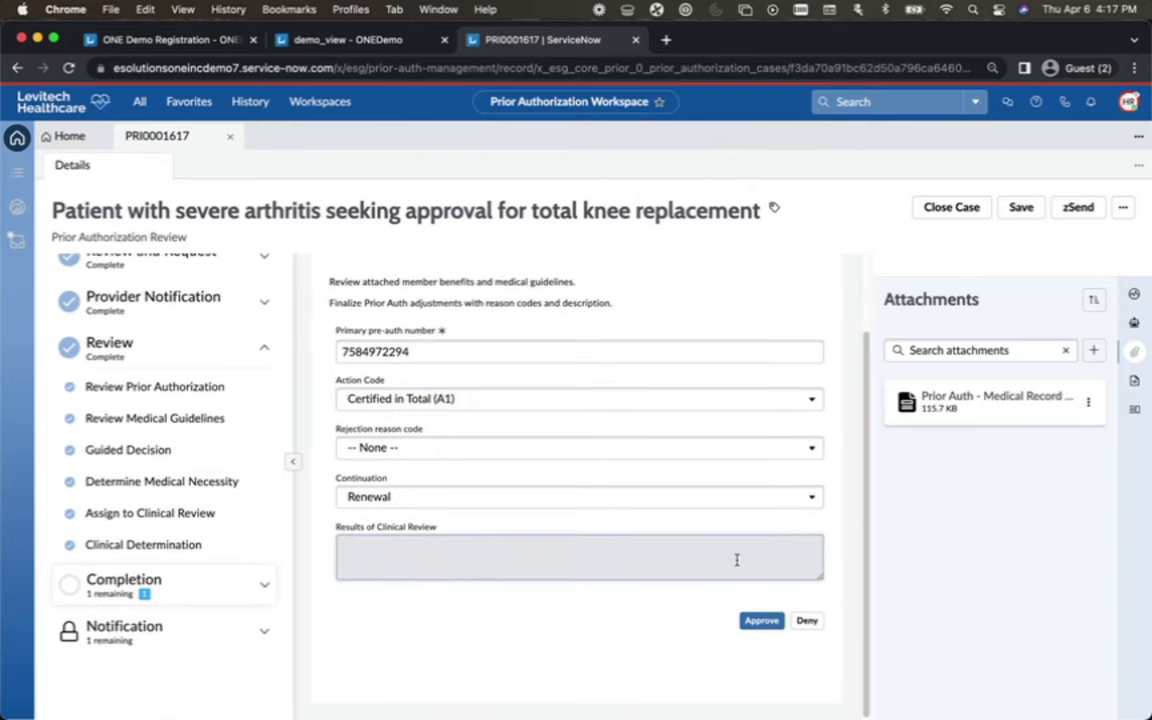
click(736, 560)
text(Approved)
click(762, 621)
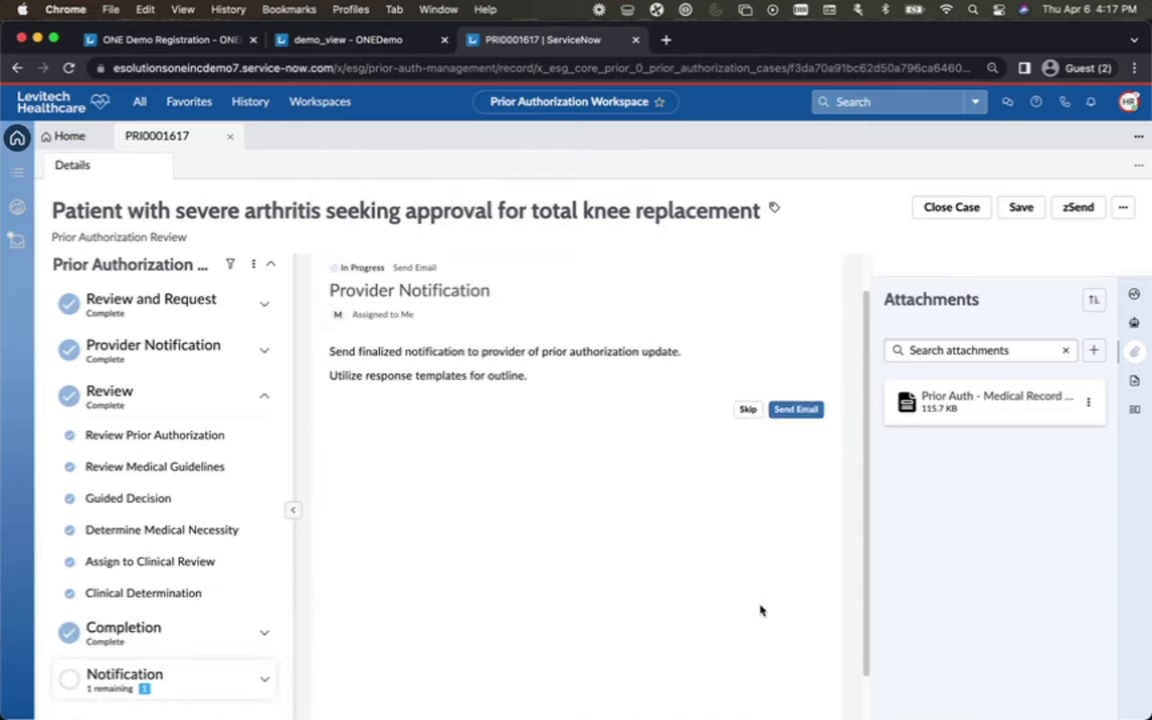
Review the prefilled final Provider Notification for the case and send the approval email to the provider
scroll(212, 660, down, 1)
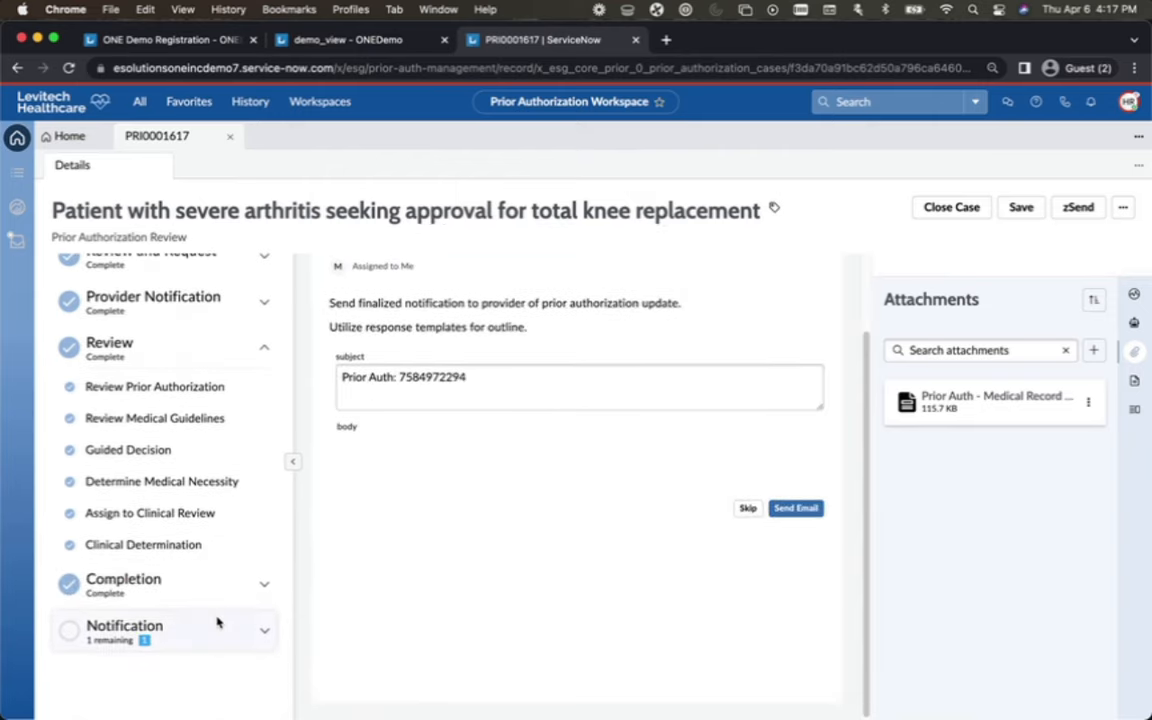
click(218, 628)
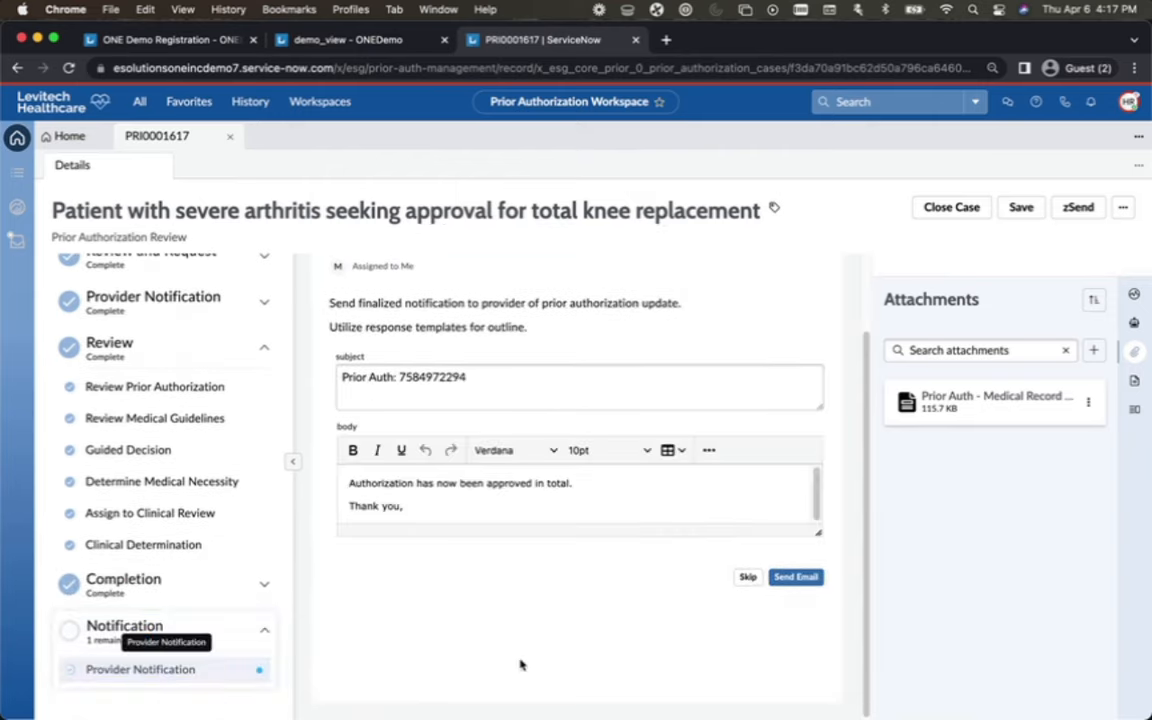
scroll(521, 664, up, 1)
scroll(520, 664, up, 1)
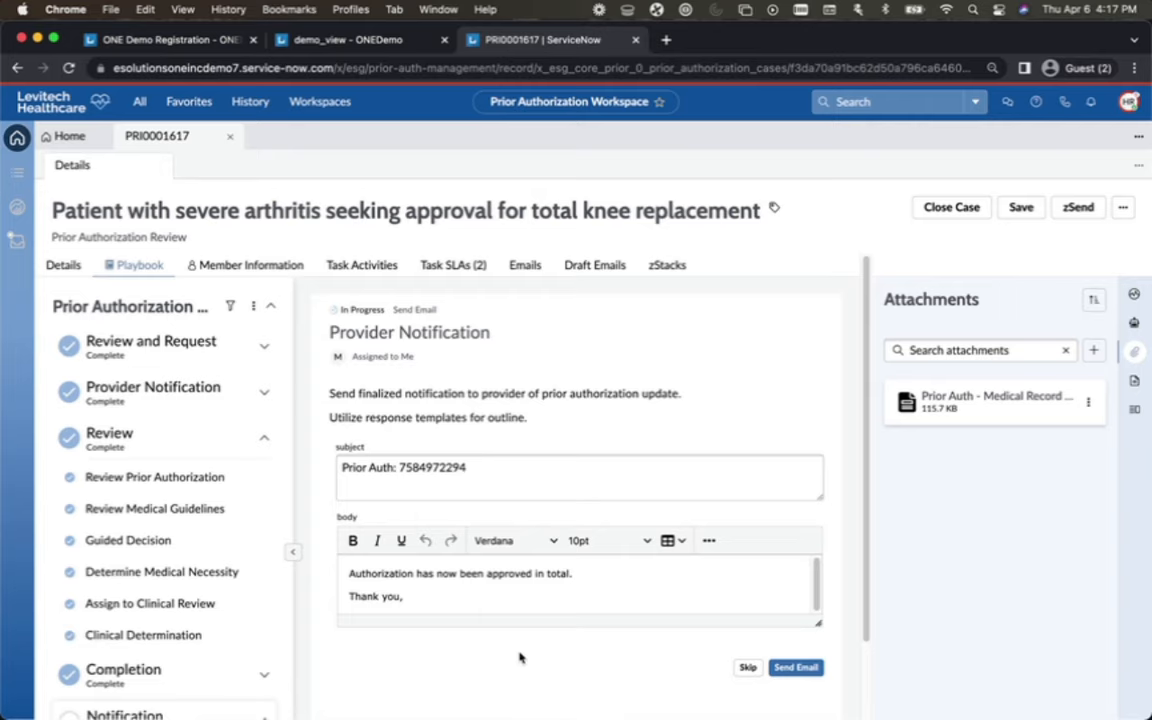
click(780, 669)
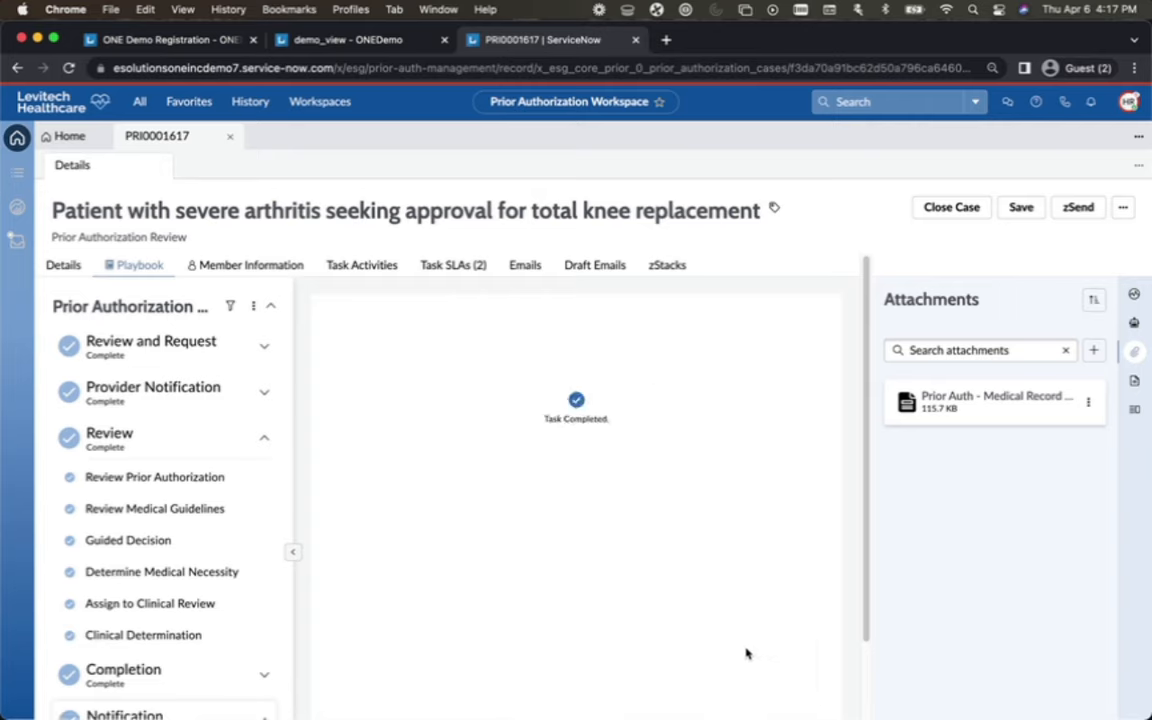
End the Clinical Reviewer impersonation on the PAYER - Prior Authorizations demo page and return to the dashboard
click(338, 42)
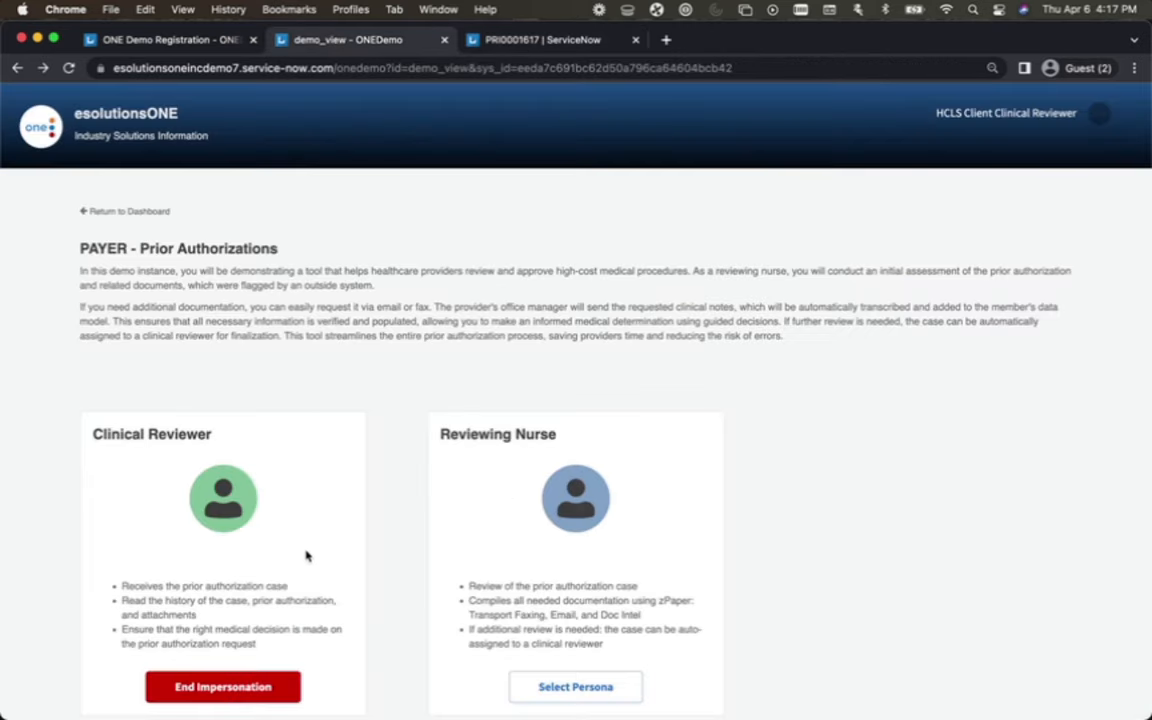
click(250, 688)
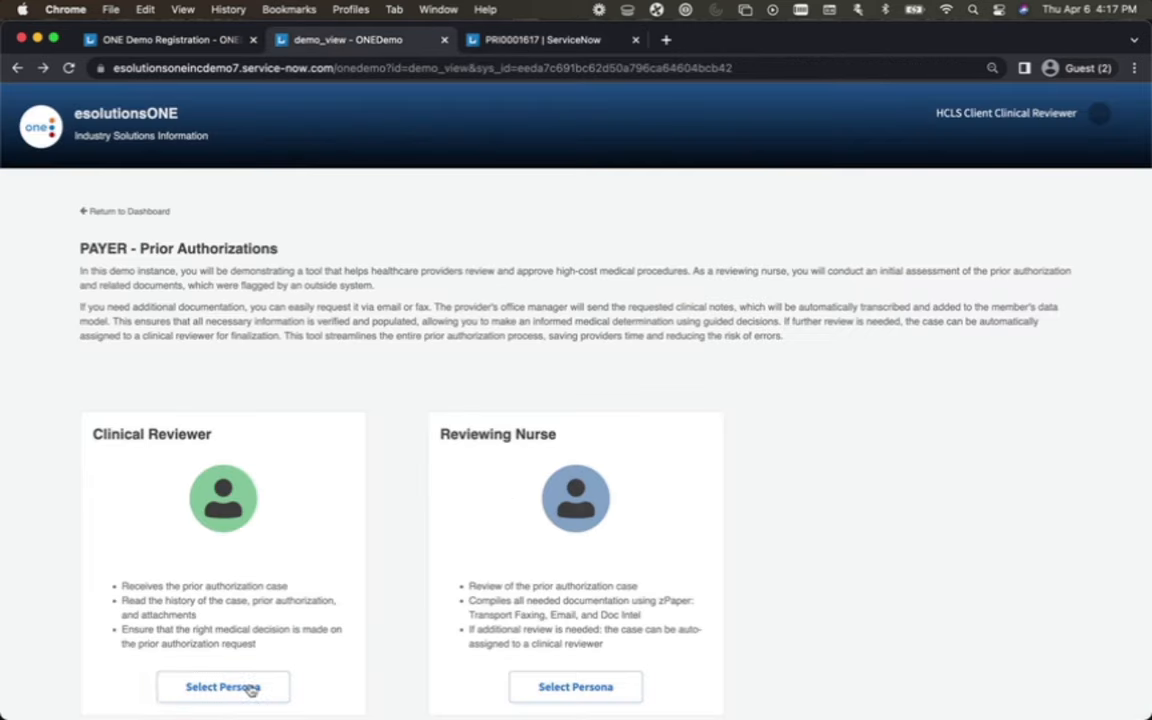
click(123, 213)
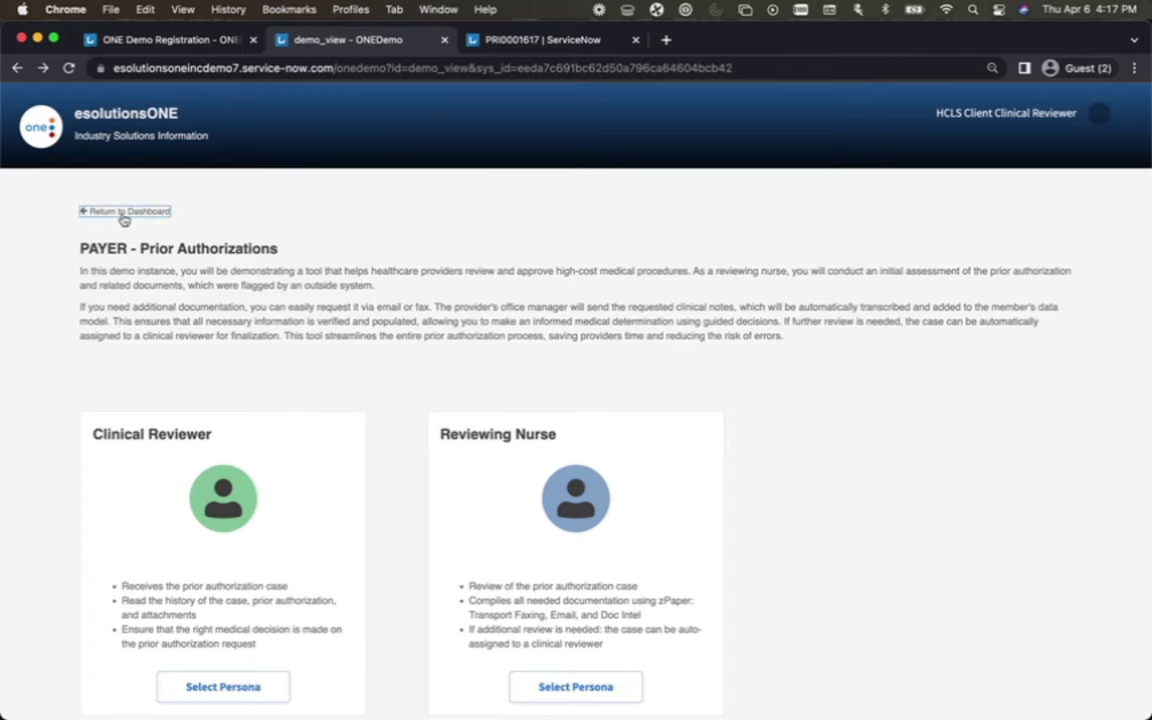